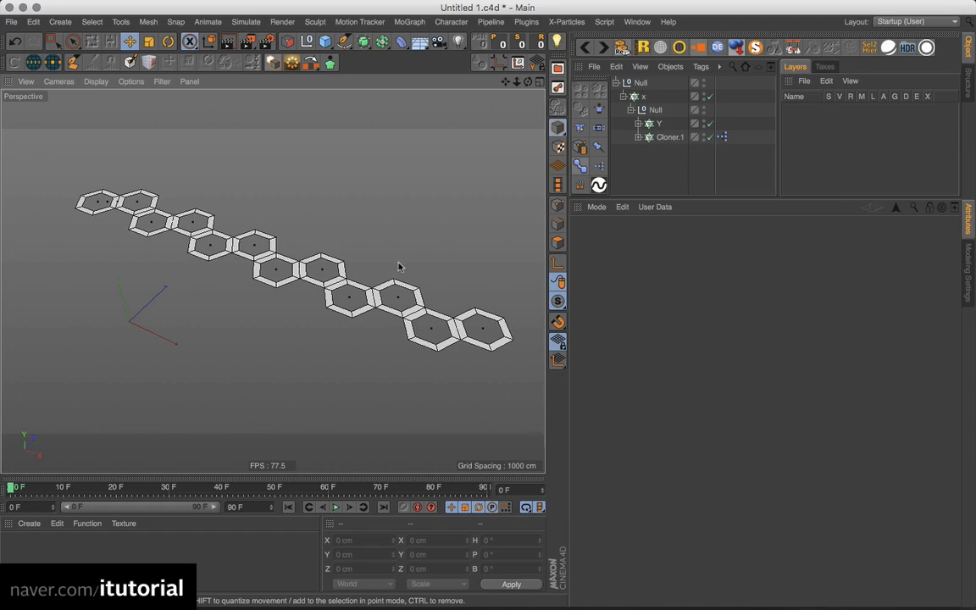
# Set the Y cloner's count to 5 and the x cloner's count to 6
pyautogui.keyDown('alt'); pyautogui.moveTo(381, 252); pyautogui.dragTo(380, 290); pyautogui.keyUp('alt')
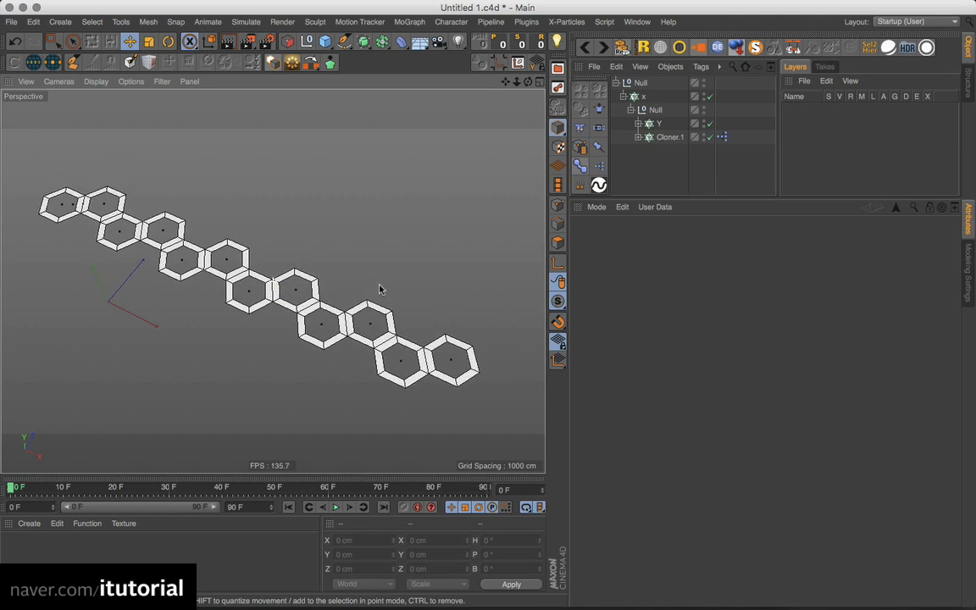
pyautogui.click(659, 125)
pyautogui.moveTo(673, 335); pyautogui.dragTo(681, 332)
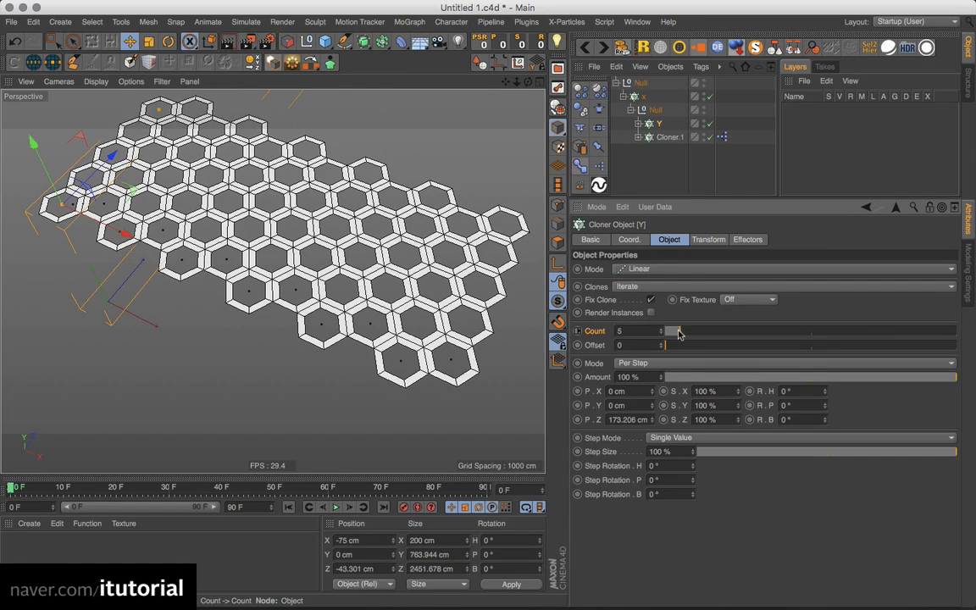
pyautogui.click(643, 96)
pyautogui.moveTo(684, 333)
pyautogui.mouseDown()
pyautogui.moveTo(693, 332)
pyautogui.moveTo(680, 332)
pyautogui.mouseUp()
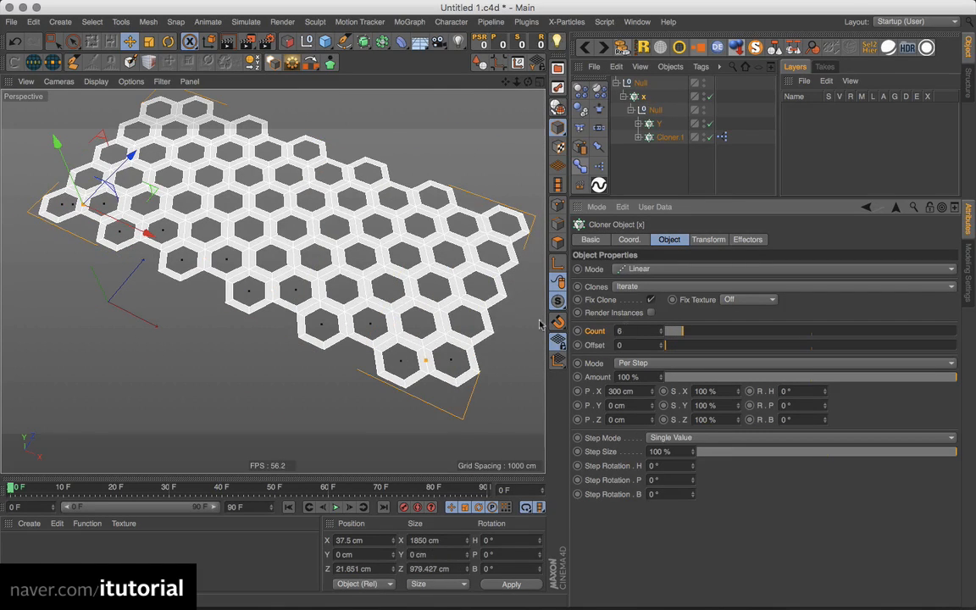
# Enlarge the hexagon grid by raising the x cloner's count and setting the Y cloner's count to 7
pyautogui.scroll(-4, 377, 271)
pyautogui.scroll(-1, 367, 288)
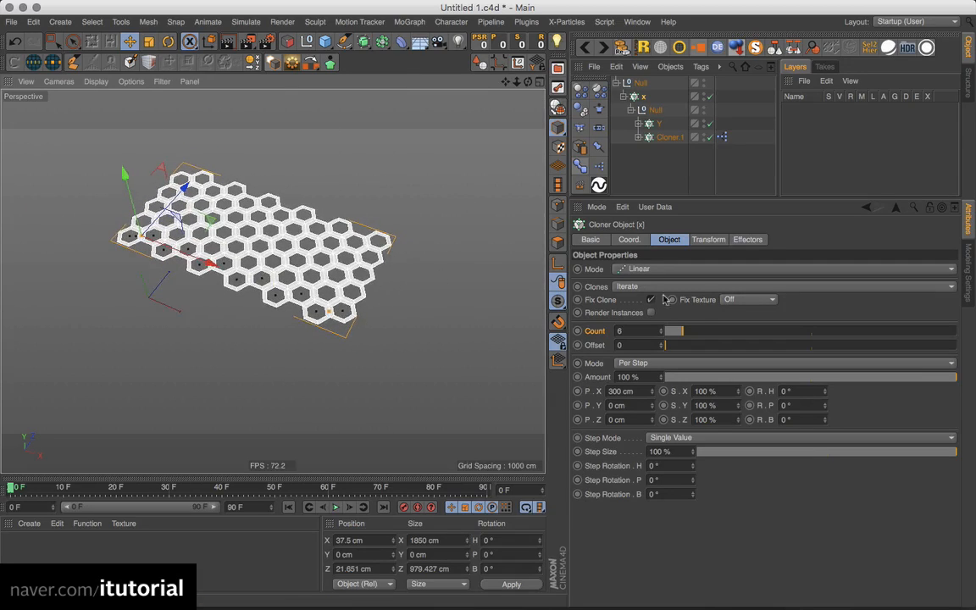
pyautogui.moveTo(685, 330); pyautogui.dragTo(687, 333)
pyautogui.click(659, 123)
pyautogui.keyDown('alt'); pyautogui.moveTo(366, 218); pyautogui.dragTo(352, 253, button='middle'); pyautogui.keyUp('alt')
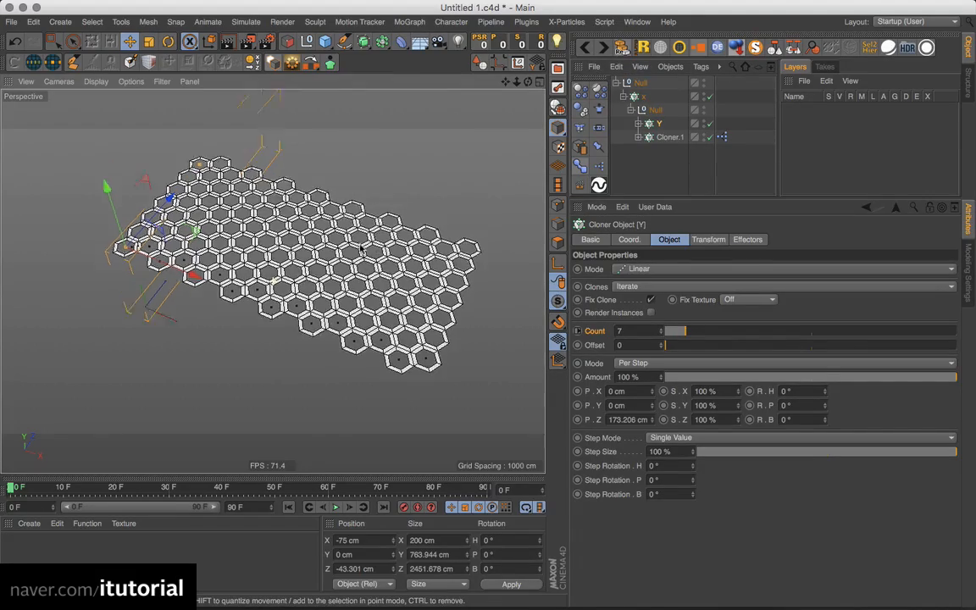
pyautogui.keyDown('alt'); pyautogui.moveTo(352, 253); pyautogui.dragTo(395, 246, button='right'); pyautogui.keyUp('alt')
pyautogui.keyDown('alt'); pyautogui.moveTo(391, 270); pyautogui.dragTo(395, 238); pyautogui.keyUp('alt')
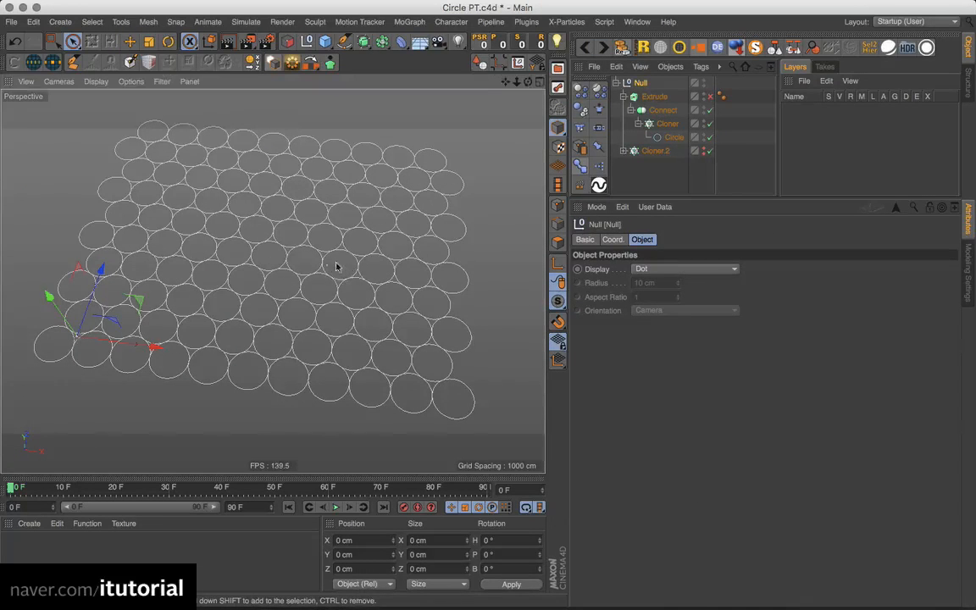
# Examine the circle pattern in Circle PT.c4d as a whole and up close where neighbouring circles touch at the corner
pyautogui.keyDown('alt'); pyautogui.moveTo(338, 266); pyautogui.dragTo(388, 283); pyautogui.keyUp('alt')
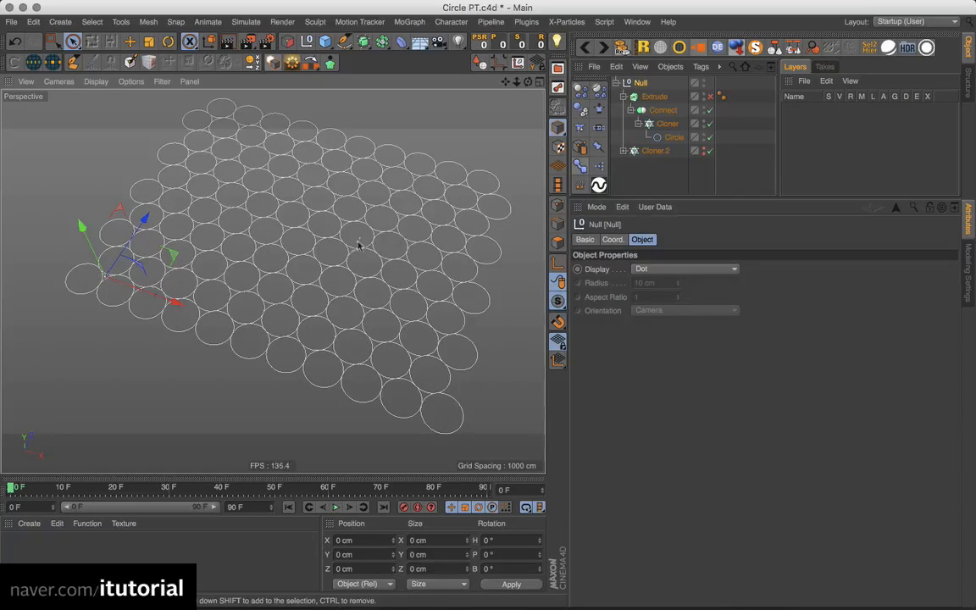
pyautogui.keyDown('alt'); pyautogui.moveTo(360, 252); pyautogui.dragTo(352, 265); pyautogui.keyUp('alt')
pyautogui.keyDown('alt'); pyautogui.moveTo(176, 326); pyautogui.dragTo(252, 283, button='right'); pyautogui.keyUp('alt')
pyautogui.keyDown('alt'); pyautogui.moveTo(252, 283); pyautogui.dragTo(353, 266, button='middle'); pyautogui.keyUp('alt')
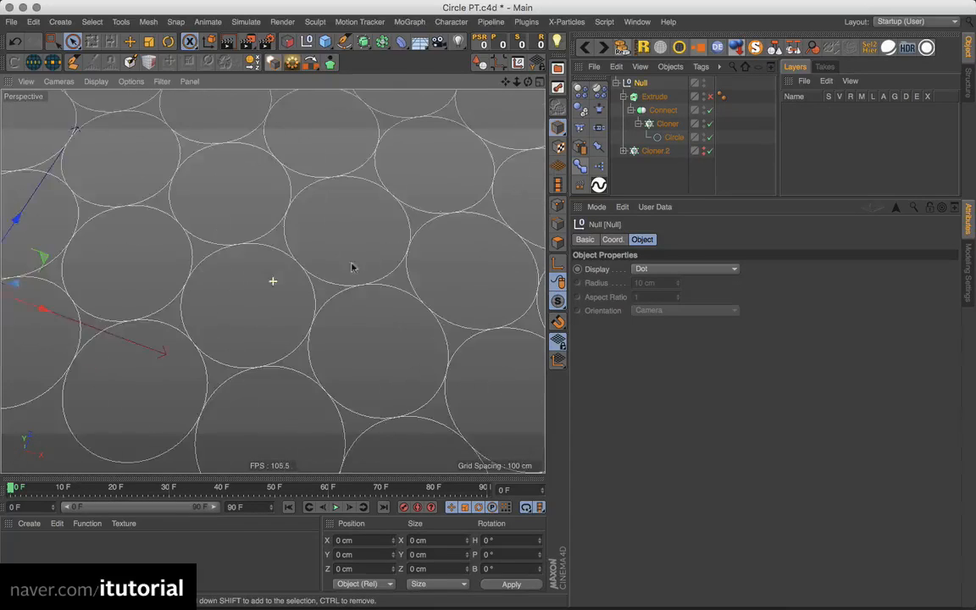
pyautogui.keyDown('alt'); pyautogui.moveTo(195, 322); pyautogui.dragTo(319, 270, button='middle'); pyautogui.keyUp('alt')
pyautogui.keyDown('alt'); pyautogui.moveTo(328, 224); pyautogui.dragTo(338, 227); pyautogui.keyUp('alt')
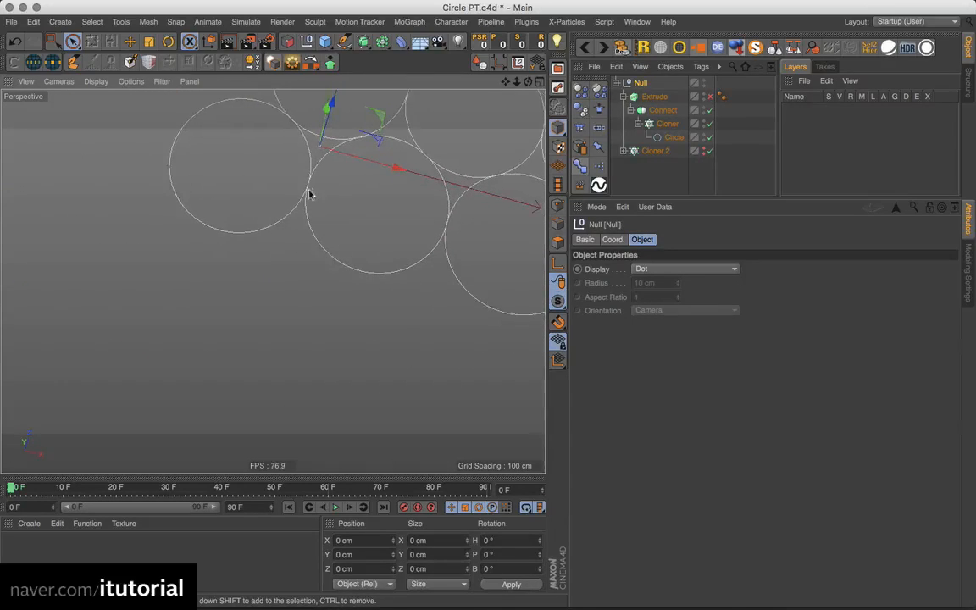
pyautogui.keyDown('alt'); pyautogui.moveTo(356, 170); pyautogui.dragTo(322, 202, button='middle'); pyautogui.keyUp('alt')
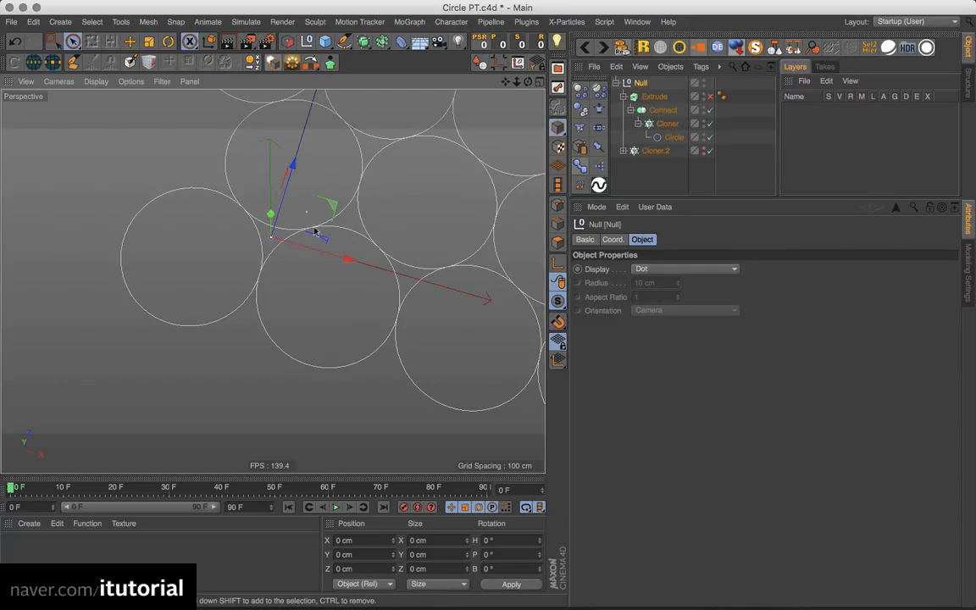
pyautogui.keyDown('alt'); pyautogui.moveTo(402, 190); pyautogui.dragTo(326, 267, button='right'); pyautogui.keyUp('alt')
pyautogui.keyDown('alt'); pyautogui.moveTo(400, 211); pyautogui.dragTo(289, 305, button='middle'); pyautogui.keyUp('alt')
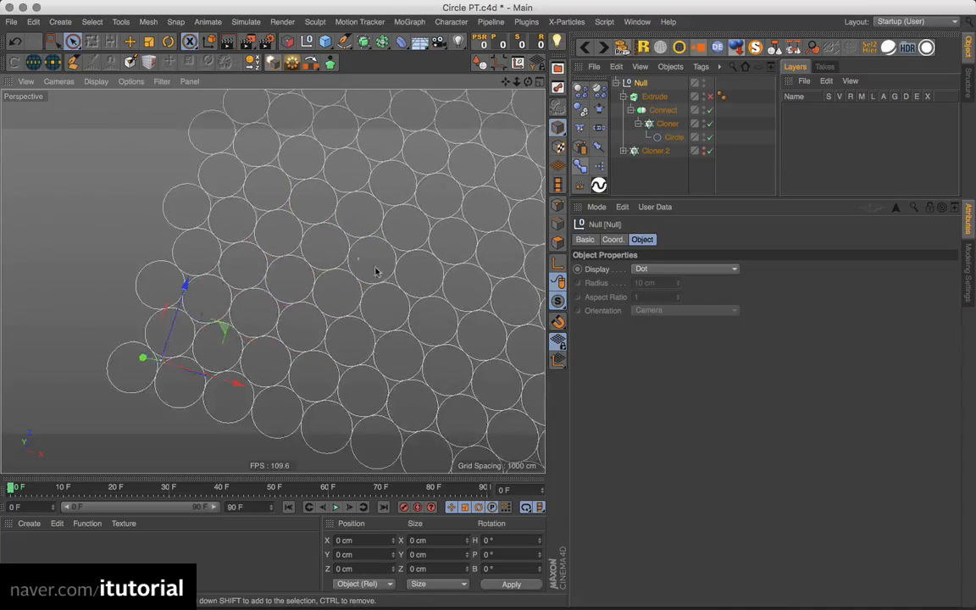
pyautogui.keyDown('alt'); pyautogui.moveTo(382, 271); pyautogui.dragTo(413, 231); pyautogui.keyUp('alt')
pyautogui.scroll(-3, 407, 247)
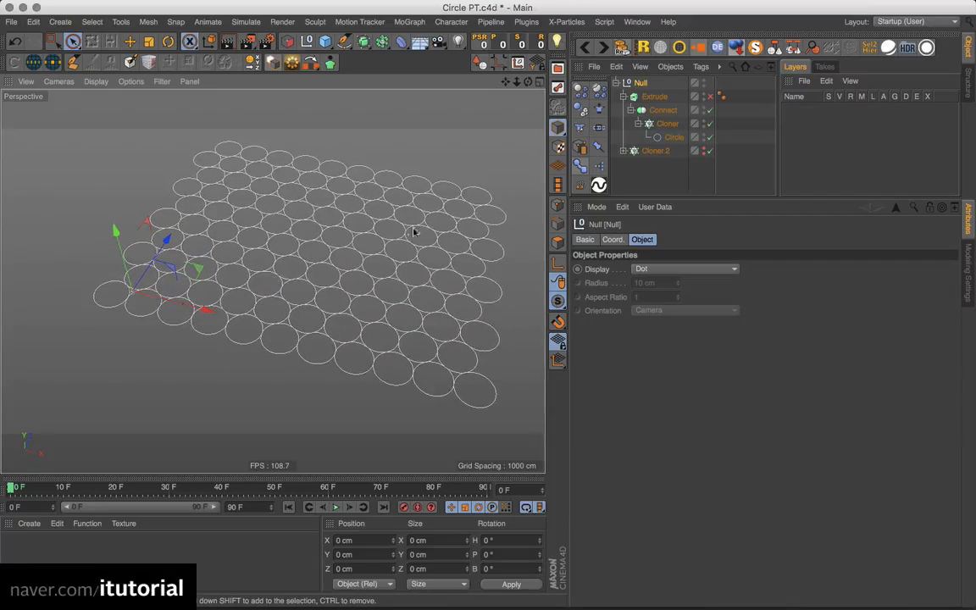
# Enable the Extrude generator over the circle pattern and turn on the Ring option of the Circle spline
pyautogui.click(710, 97)
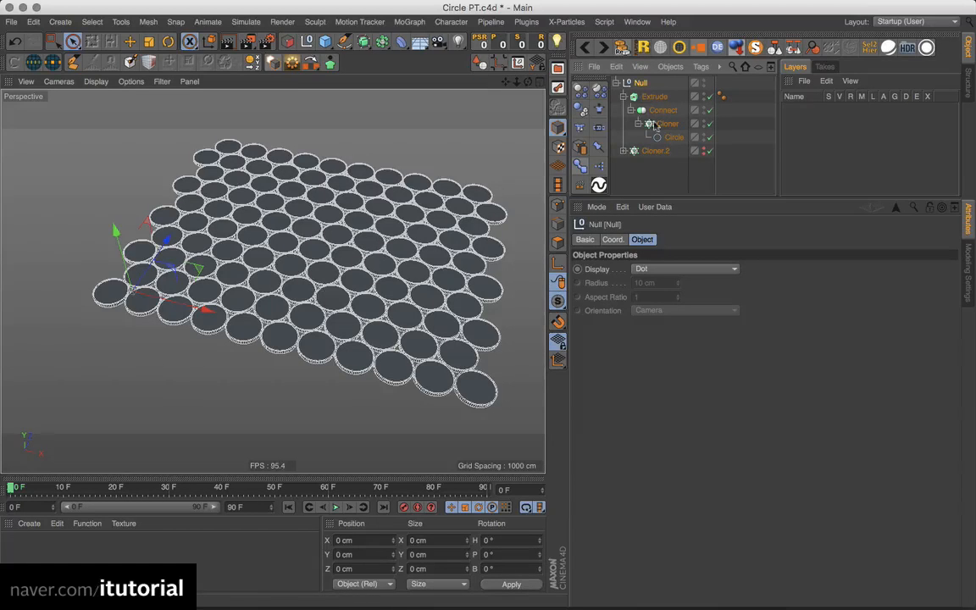
pyautogui.click(672, 138)
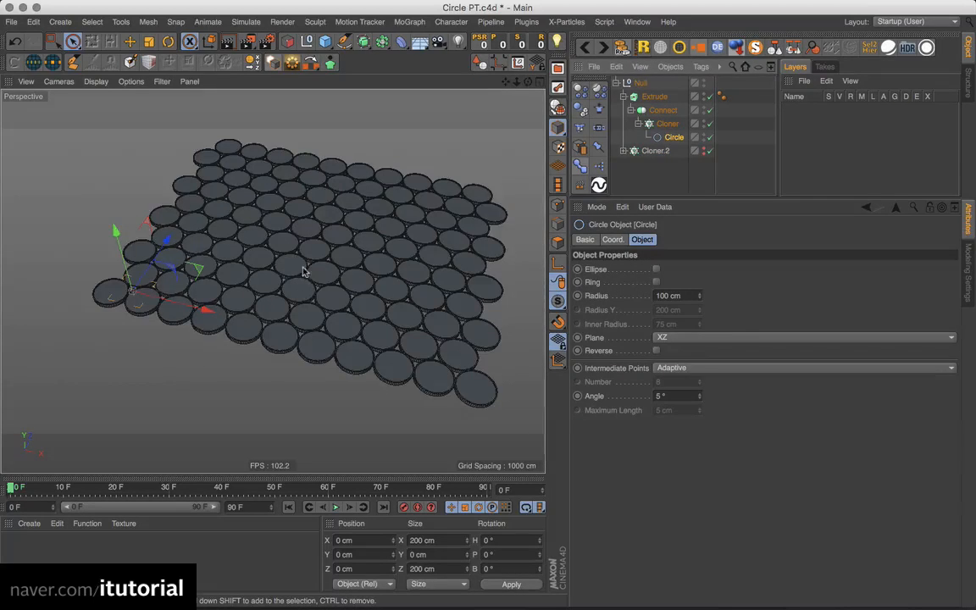
pyautogui.scroll(6, 279, 282)
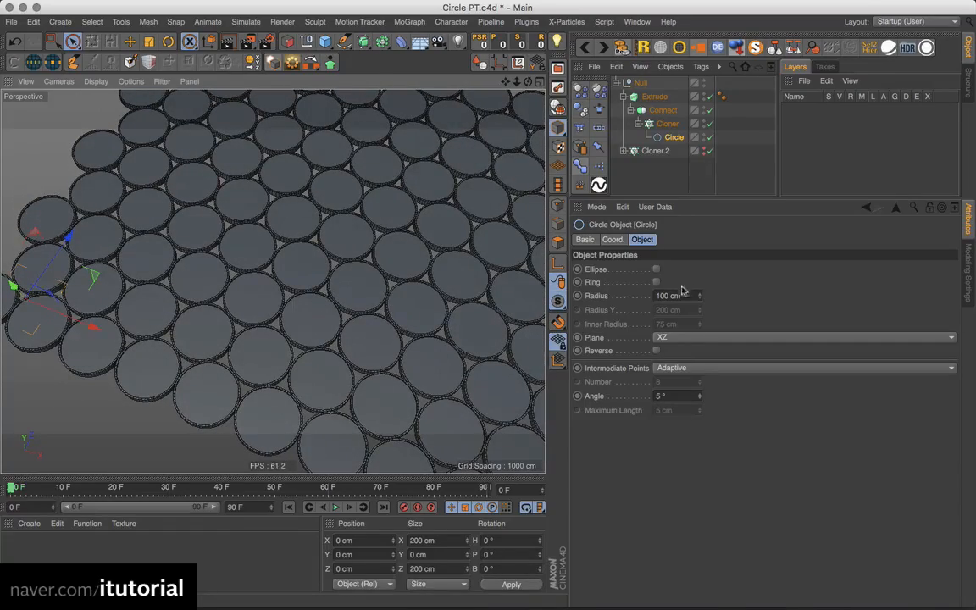
pyautogui.click(656, 282)
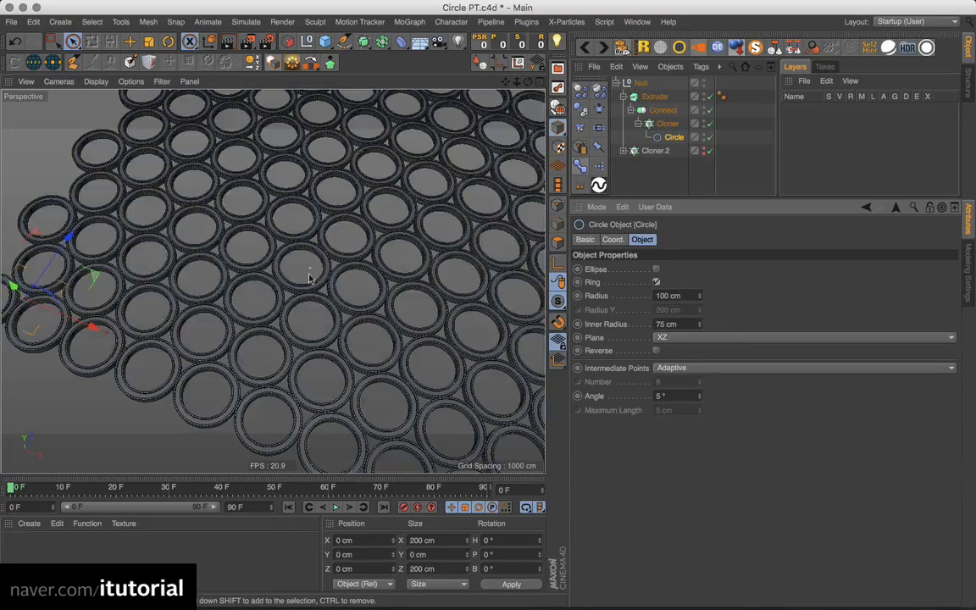
pyautogui.keyDown('alt'); pyautogui.moveTo(317, 267); pyautogui.dragTo(342, 258); pyautogui.keyUp('alt')
pyautogui.keyDown('alt'); pyautogui.moveTo(342, 258); pyautogui.dragTo(337, 283, button='right'); pyautogui.keyUp('alt')
pyautogui.keyDown('alt'); pyautogui.moveTo(337, 283); pyautogui.dragTo(356, 270); pyautogui.keyUp('alt')
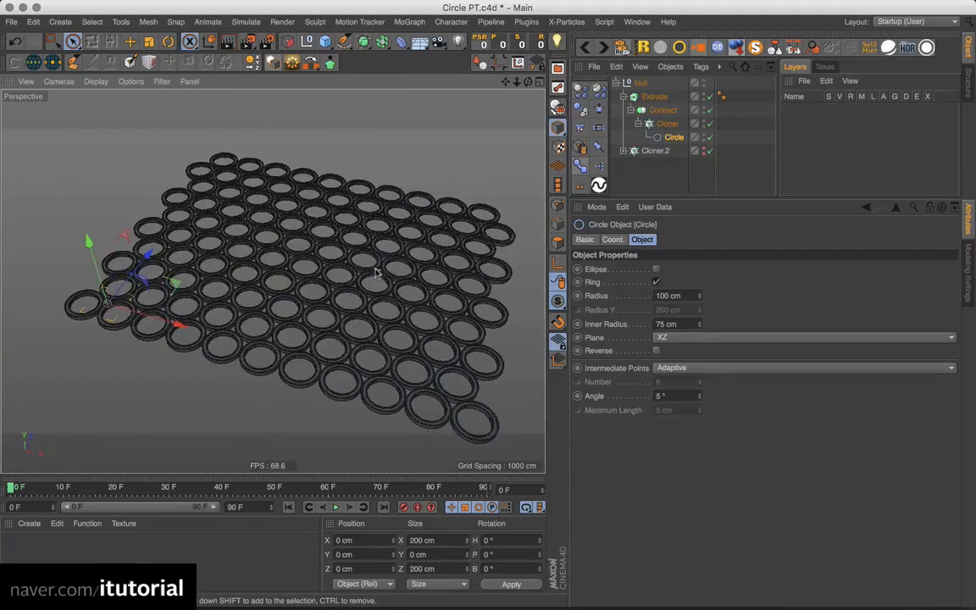
pyautogui.keyDown('alt'); pyautogui.moveTo(356, 270); pyautogui.dragTo(387, 273, button='middle'); pyautogui.keyUp('alt')
pyautogui.keyDown('alt'); pyautogui.moveTo(387, 272); pyautogui.dragTo(373, 254); pyautogui.keyUp('alt')
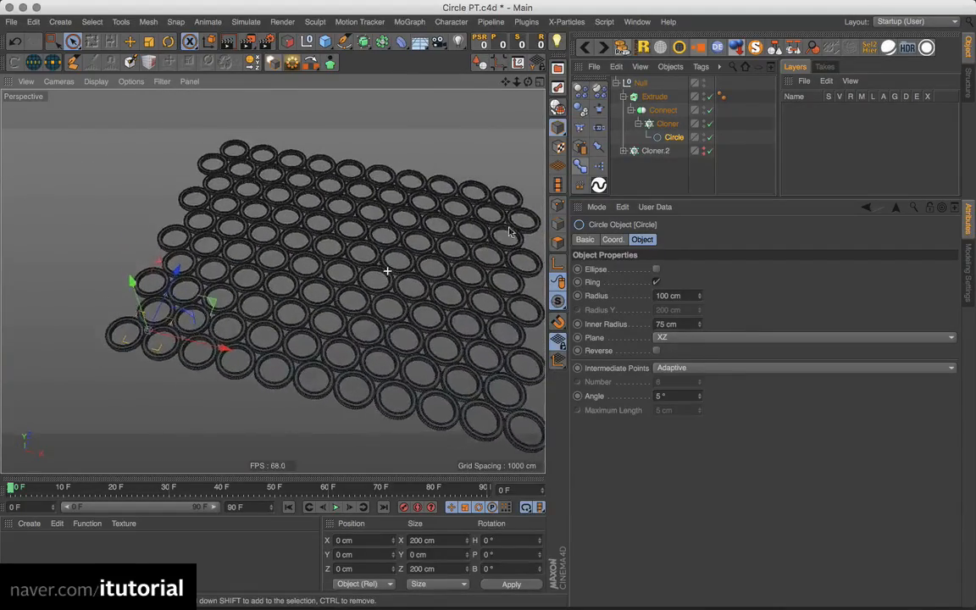
# Disable the Extrude generator and review the object settings of Cloner and Cloner.2
pyautogui.click(710, 97)
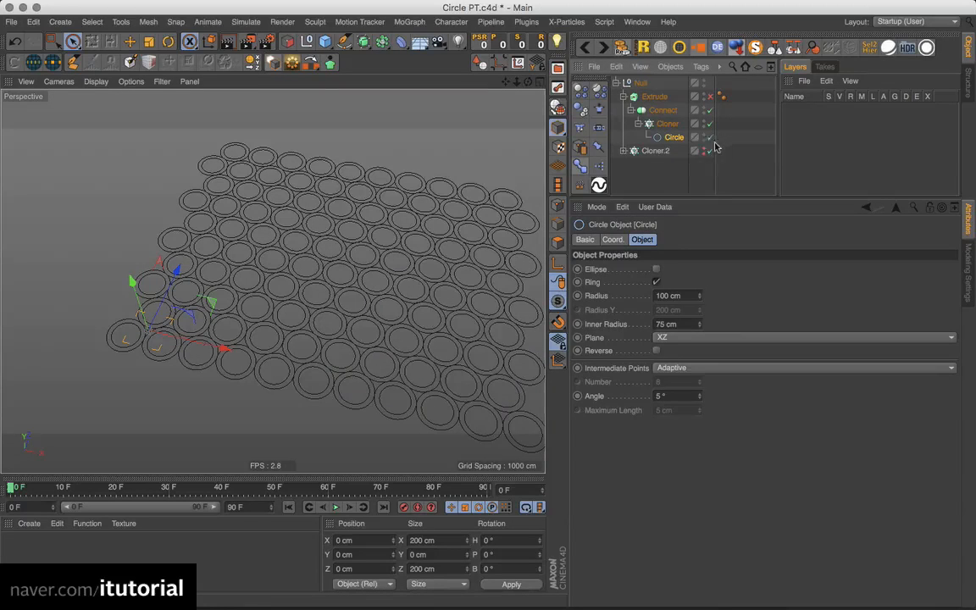
pyautogui.click(667, 124)
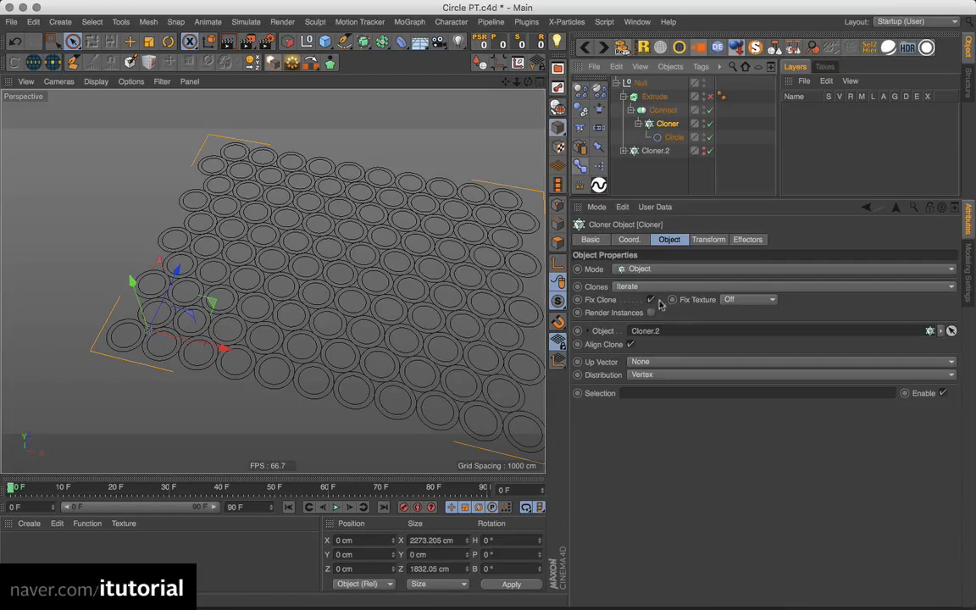
pyautogui.click(655, 151)
# Try Cloner.1 with a count of 13, reduce it again, and set Cloner.2's count to 5
pyautogui.click(624, 151)
pyautogui.click(664, 164)
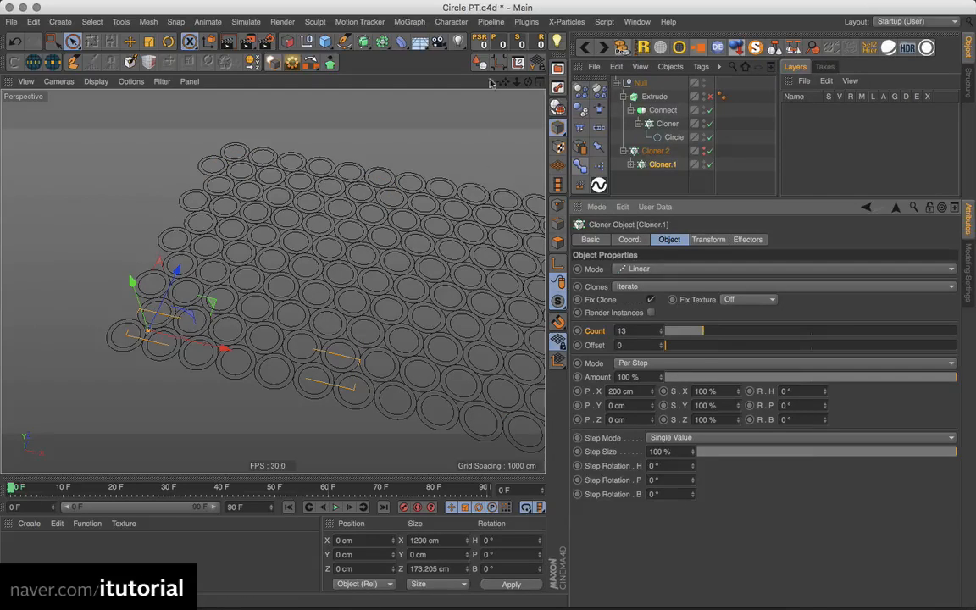
pyautogui.moveTo(505, 81); pyautogui.dragTo(636, 304)
pyautogui.moveTo(702, 337); pyautogui.dragTo(678, 332)
pyautogui.click(656, 150)
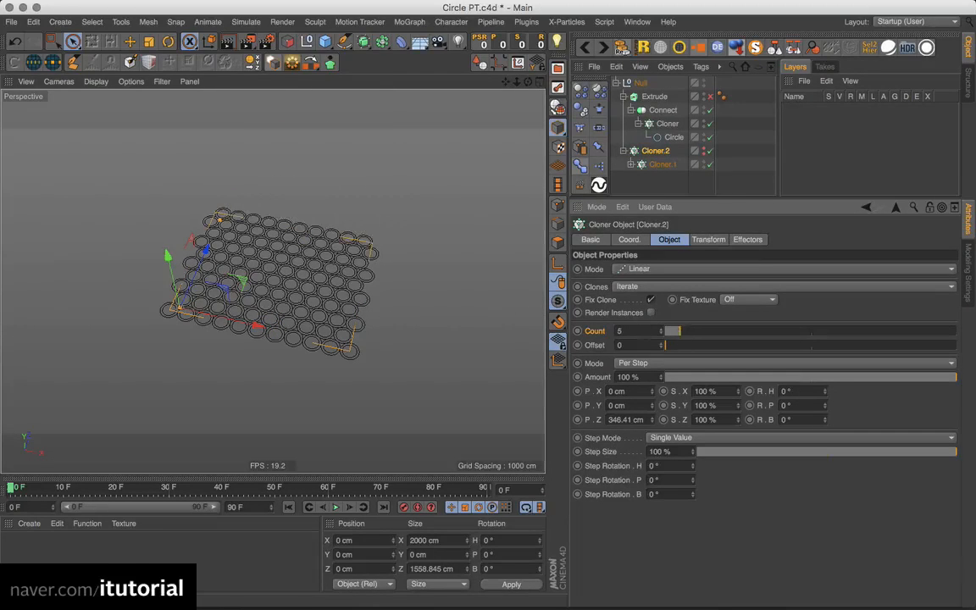
pyautogui.keyDown('alt'); pyautogui.moveTo(327, 270); pyautogui.dragTo(377, 259, button='right'); pyautogui.keyUp('alt')
pyautogui.keyDown('alt'); pyautogui.moveTo(377, 259); pyautogui.dragTo(380, 273, button='middle'); pyautogui.keyUp('alt')
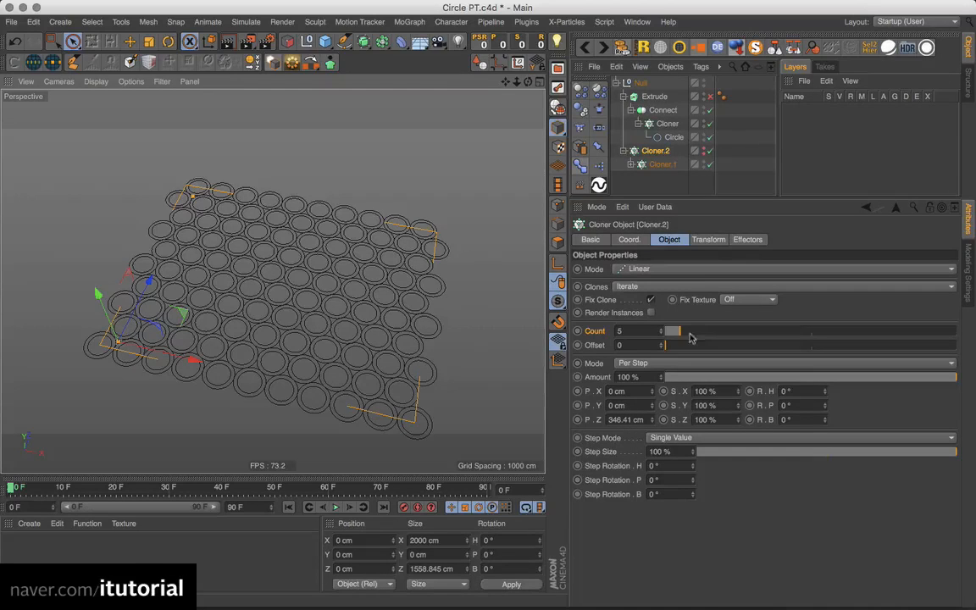
pyautogui.click(657, 176)
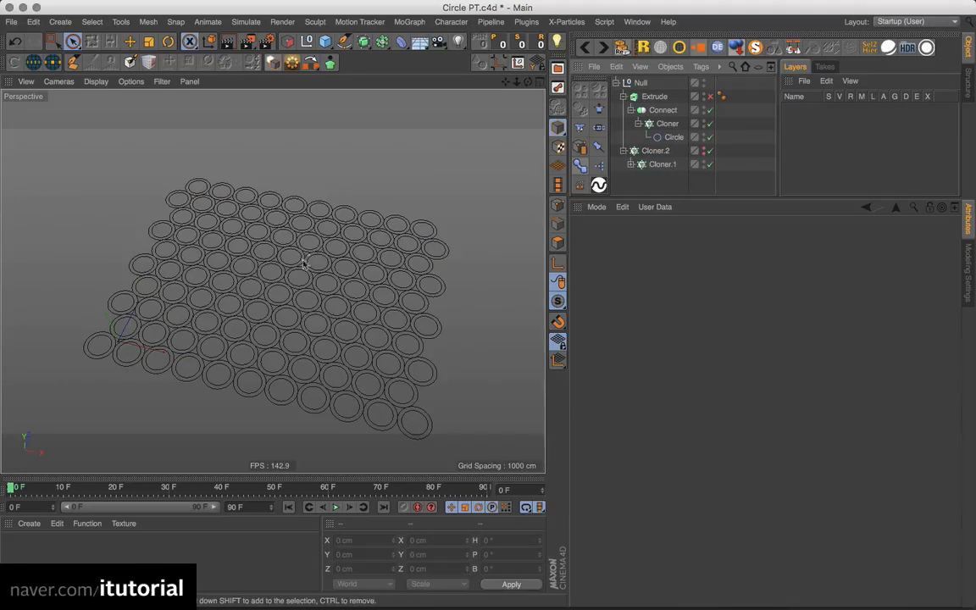
# Create a new empty project and show the grid in its perspective view
pyautogui.click(12, 21)
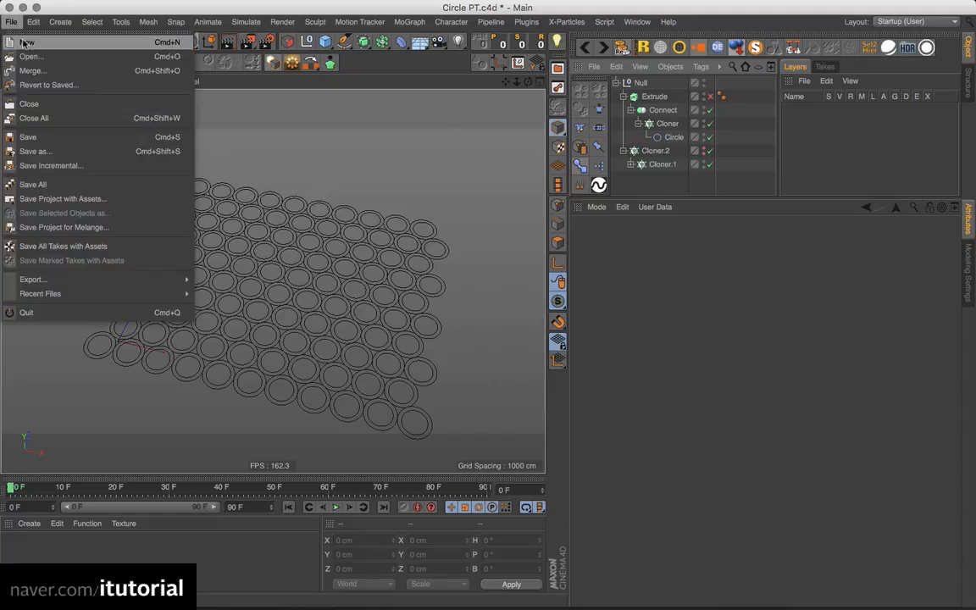
pyautogui.click(32, 40)
pyautogui.click(295, 253)
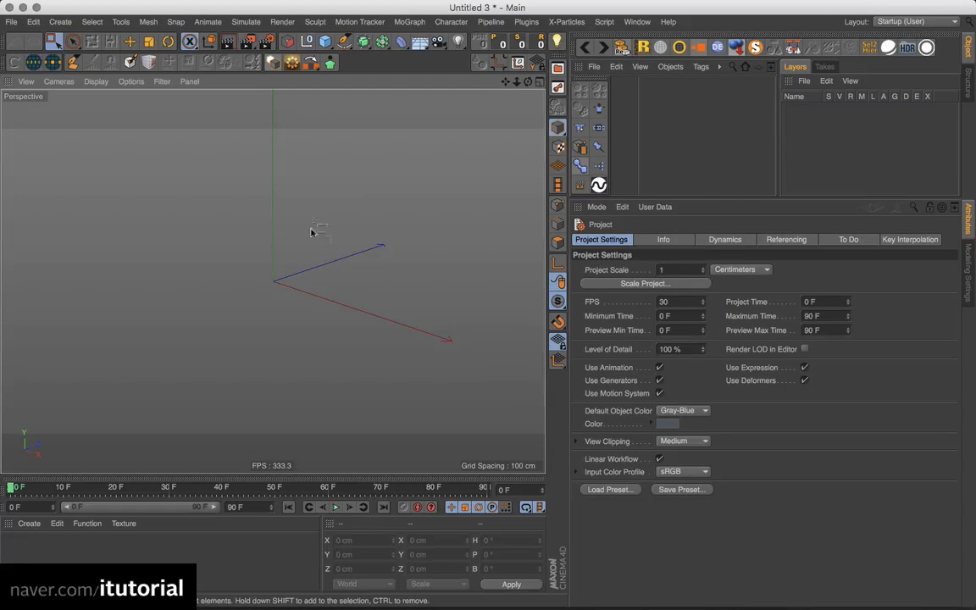
pyautogui.click(162, 81)
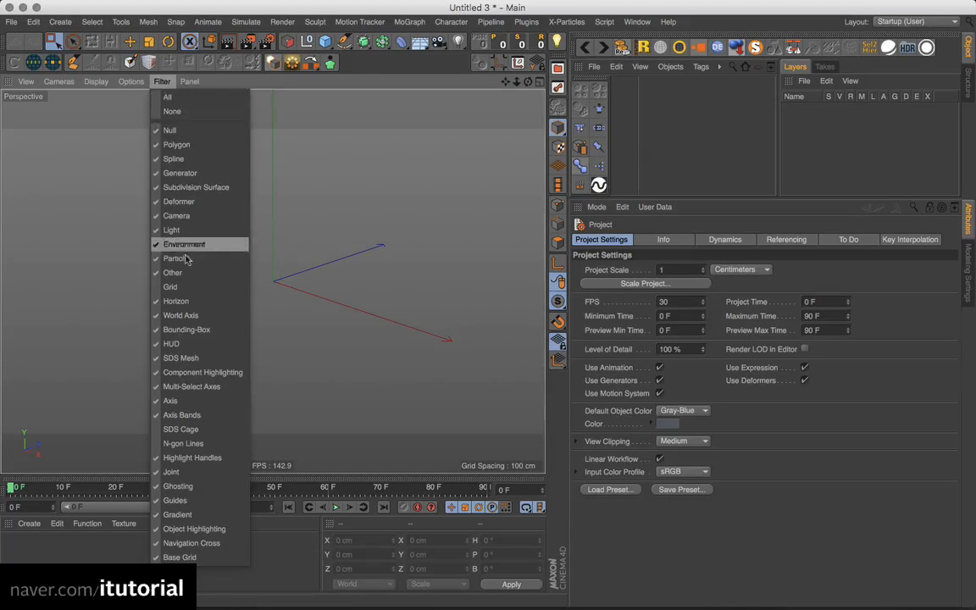
pyautogui.click(175, 289)
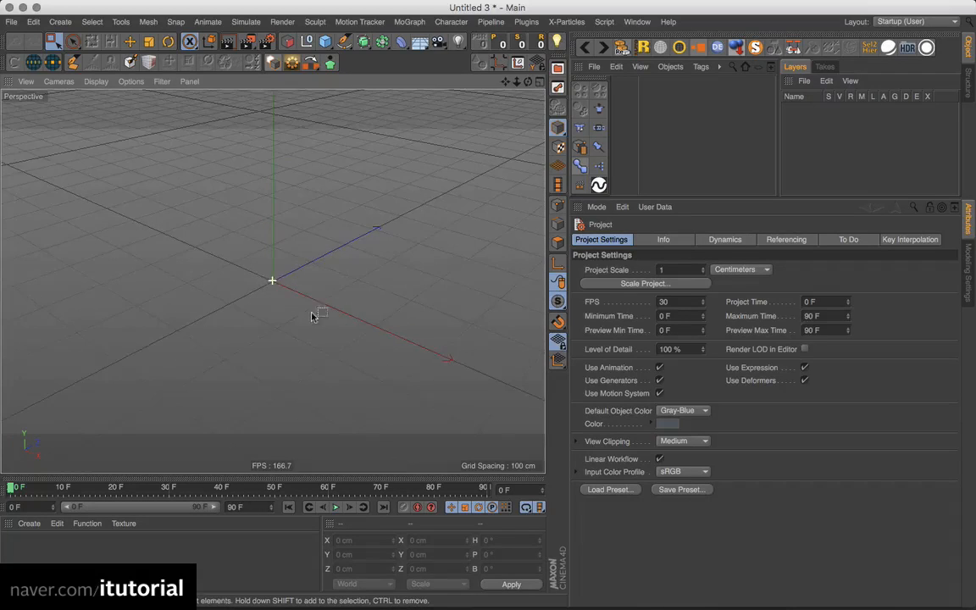
pyautogui.moveTo(318, 306)
pyautogui.keyDown('alt'); pyautogui.mouseDown()
pyautogui.moveTo(342, 294)
pyautogui.moveTo(336, 303)
pyautogui.mouseUp(); pyautogui.keyUp('alt')
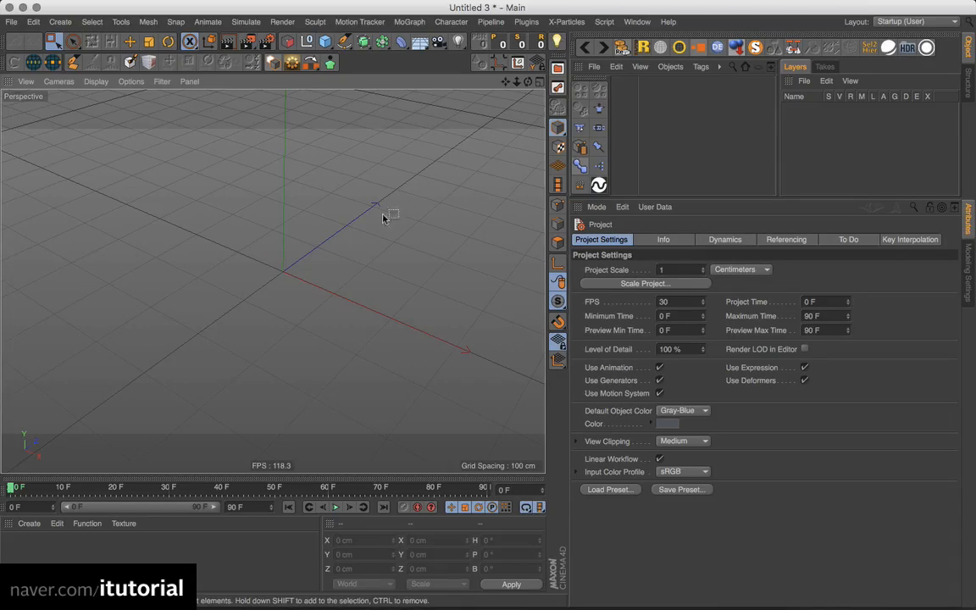
# Return to Circle PT.c4d, widen the object name column, and turn off the Circle's Ring option
pyautogui.click(587, 47)
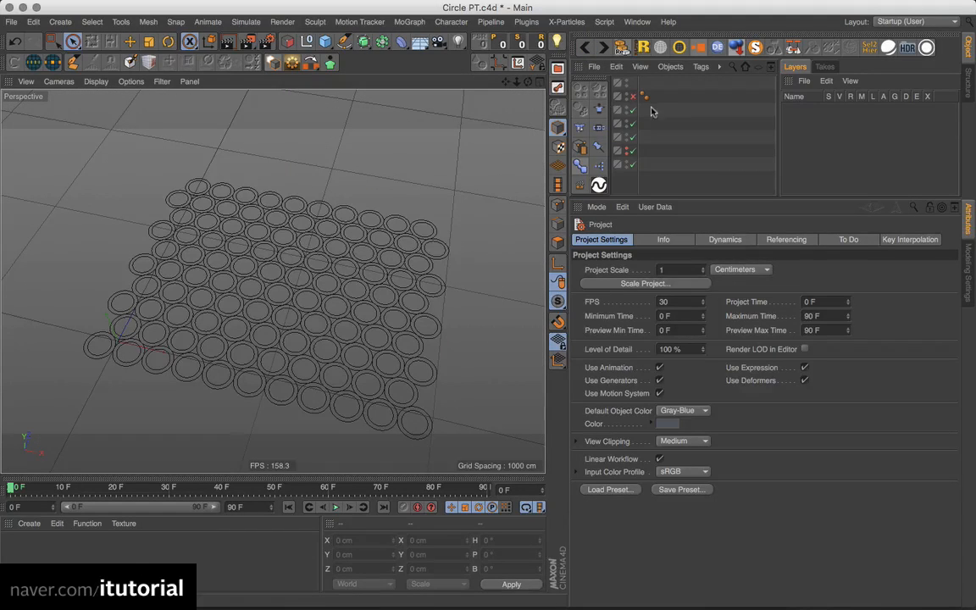
pyautogui.moveTo(637, 114); pyautogui.dragTo(733, 100)
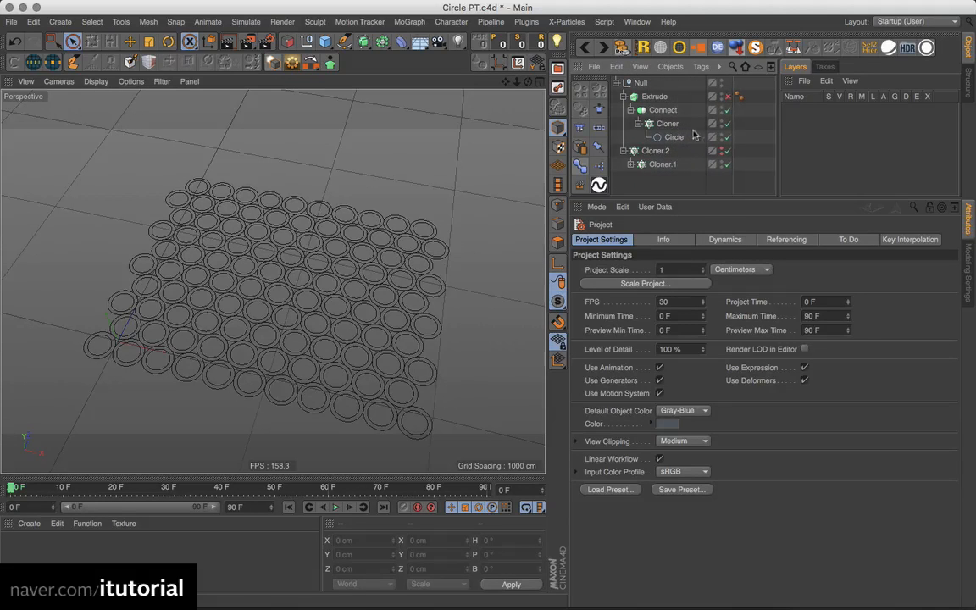
pyautogui.click(674, 136)
pyautogui.click(656, 282)
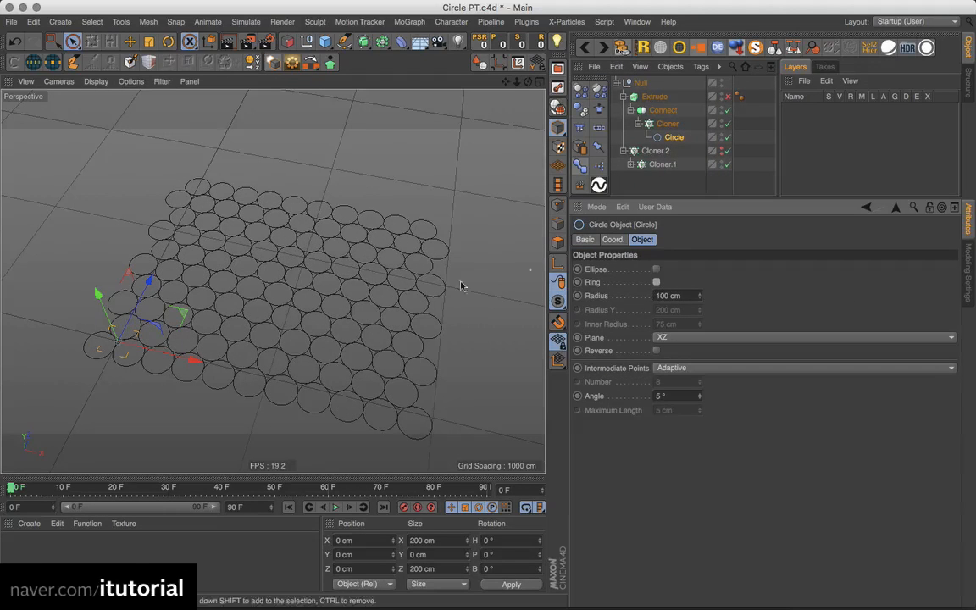
# Examine the corner circles around the world origin up close, and return to the empty project Untitled 3
pyautogui.keyDown('alt'); pyautogui.moveTo(206, 352); pyautogui.dragTo(286, 264); pyautogui.keyUp('alt')
pyautogui.scroll(10, 286, 264)
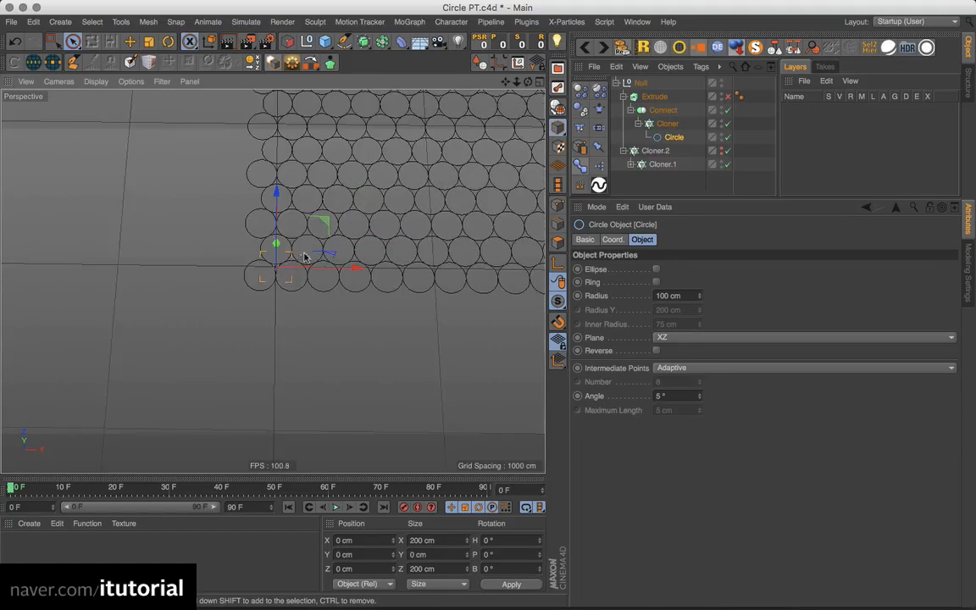
pyautogui.keyDown('alt'); pyautogui.moveTo(349, 228); pyautogui.dragTo(337, 268, button='middle'); pyautogui.keyUp('alt')
pyautogui.keyDown('alt'); pyautogui.moveTo(342, 257); pyautogui.dragTo(366, 256, button='right'); pyautogui.keyUp('alt')
pyautogui.keyDown('alt'); pyautogui.moveTo(355, 270); pyautogui.dragTo(321, 272); pyautogui.keyUp('alt')
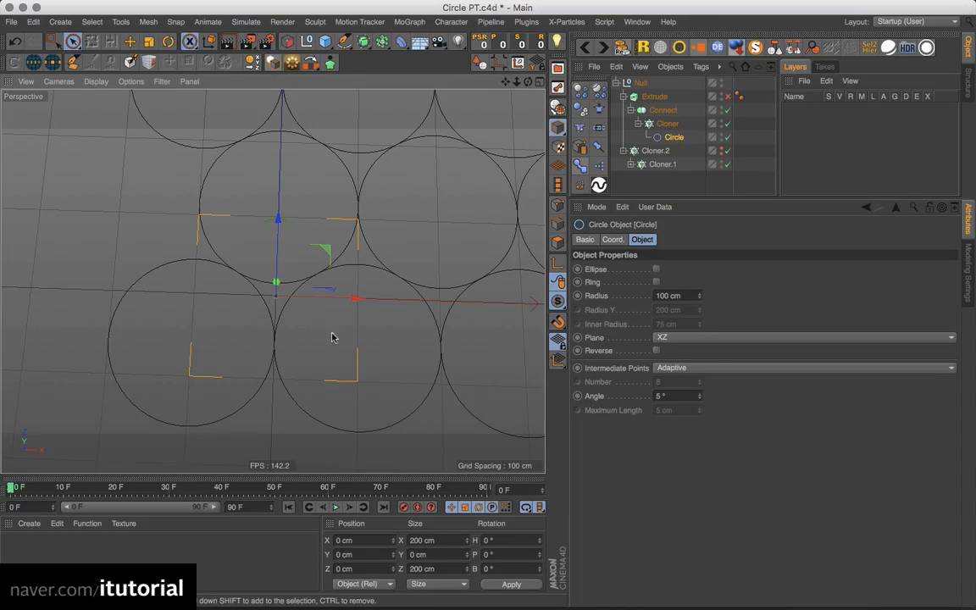
pyautogui.click(603, 49)
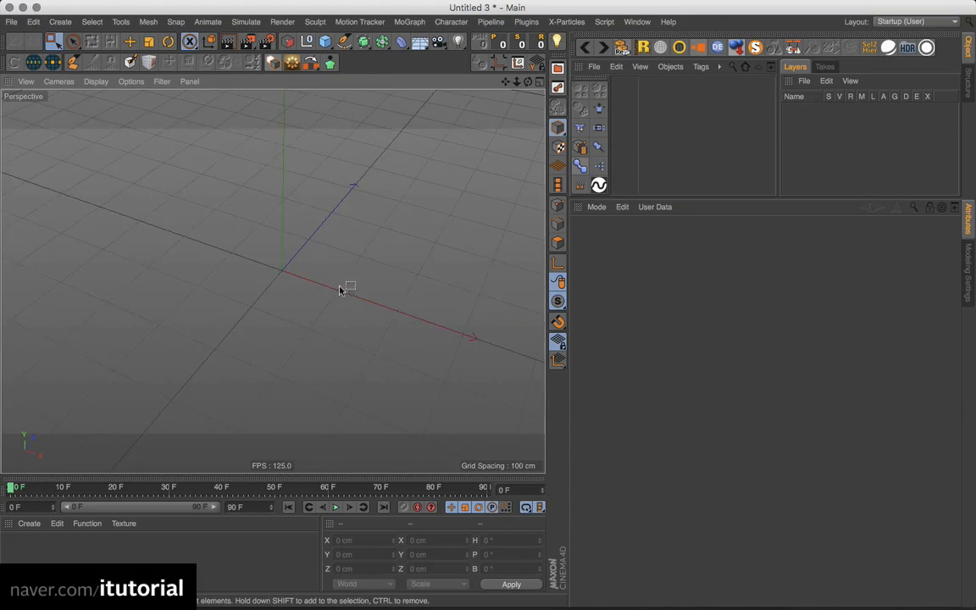
# Add a Disc primitive and give it 3 rotation segments and 1 disc segment
pyautogui.click(325, 40)
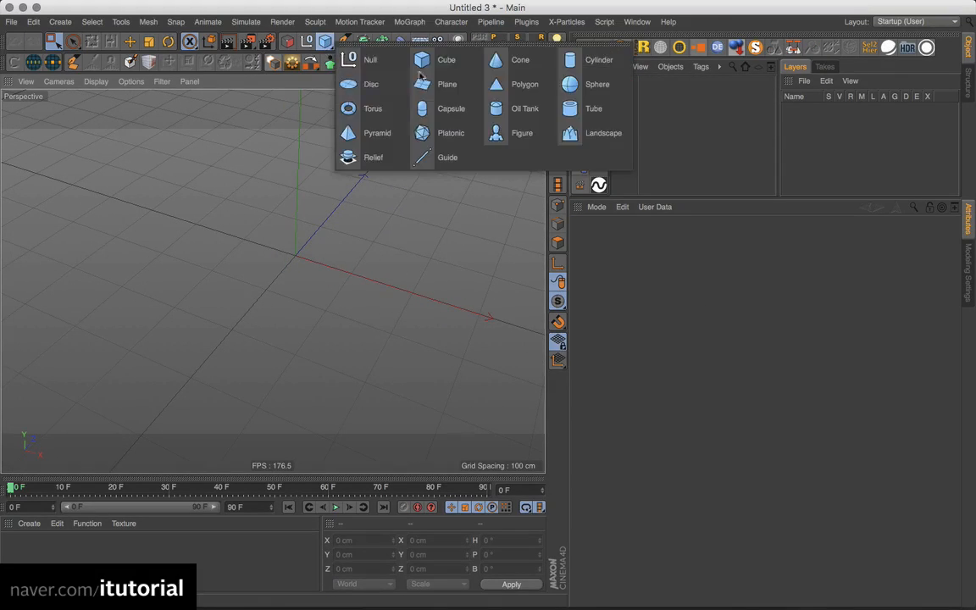
pyautogui.click(360, 83)
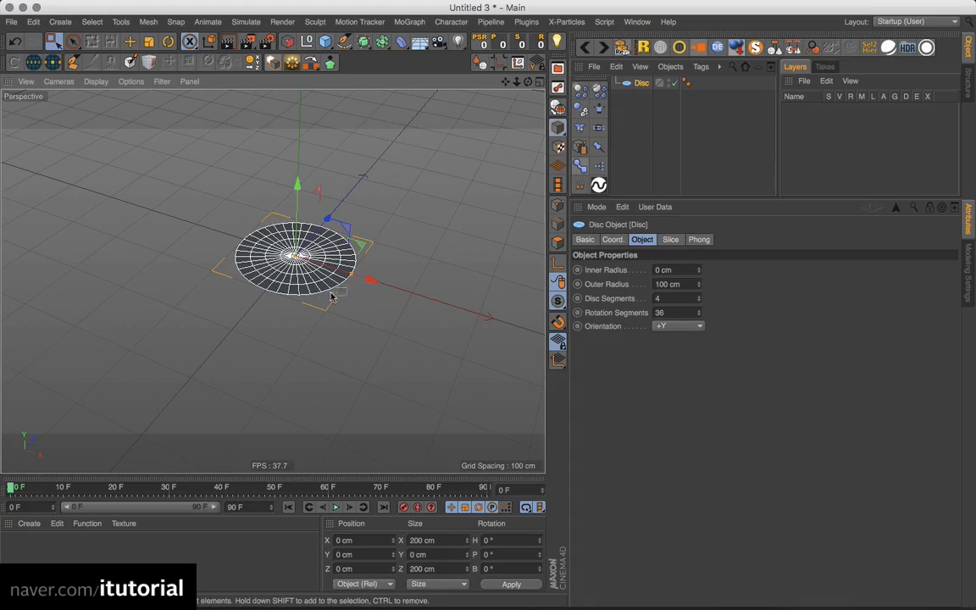
pyautogui.keyDown('alt'); pyautogui.moveTo(341, 336); pyautogui.dragTo(366, 309); pyautogui.keyUp('alt')
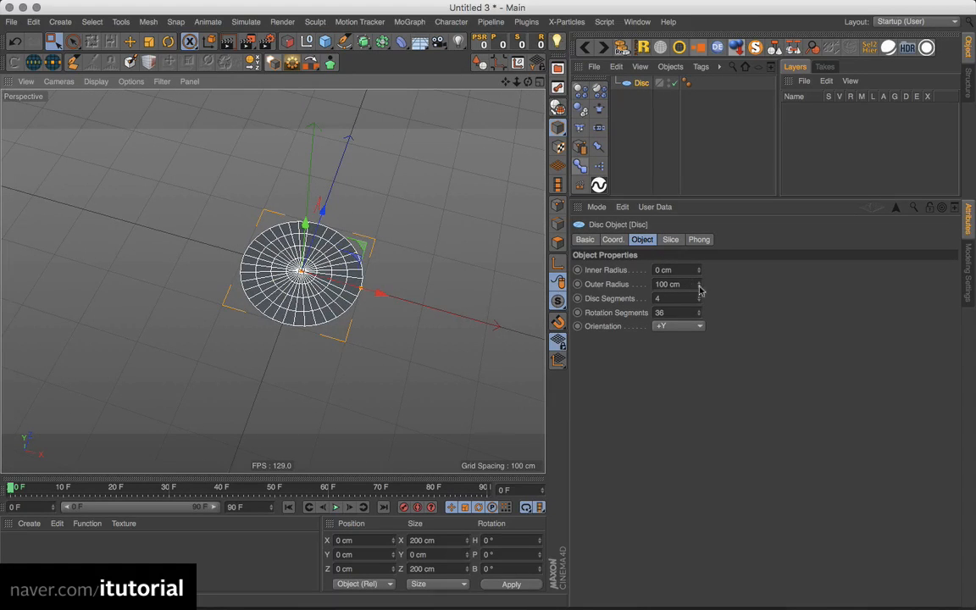
pyautogui.moveTo(678, 312); pyautogui.dragTo(606, 327)
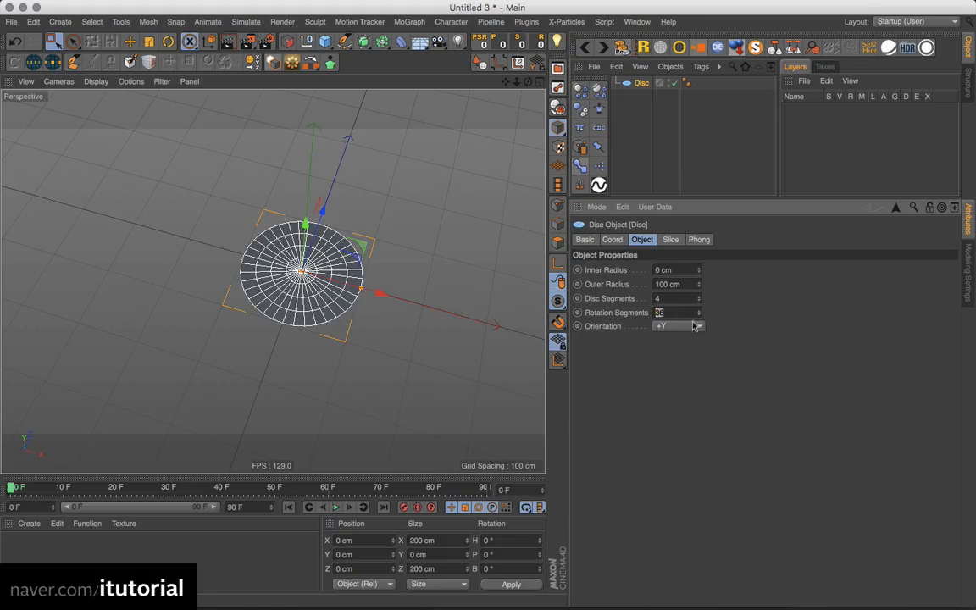
pyautogui.write('3')
pyautogui.press('Return')
pyautogui.moveTo(697, 300); pyautogui.dragTo(697, 324)
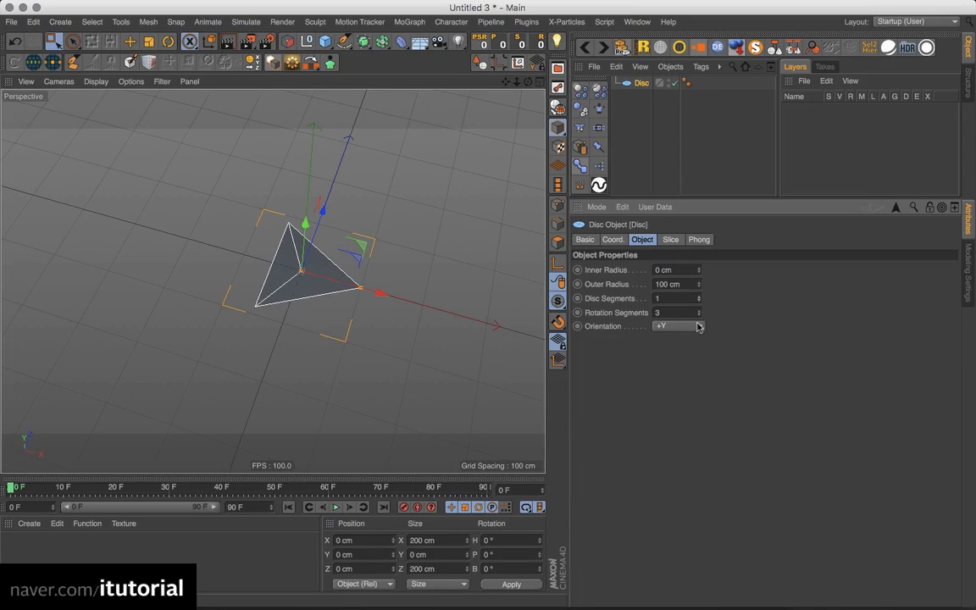
# Examine the three-sided disc up close from above, including its centre point and corners
pyautogui.keyDown('alt'); pyautogui.moveTo(324, 293); pyautogui.dragTo(347, 304); pyautogui.keyUp('alt')
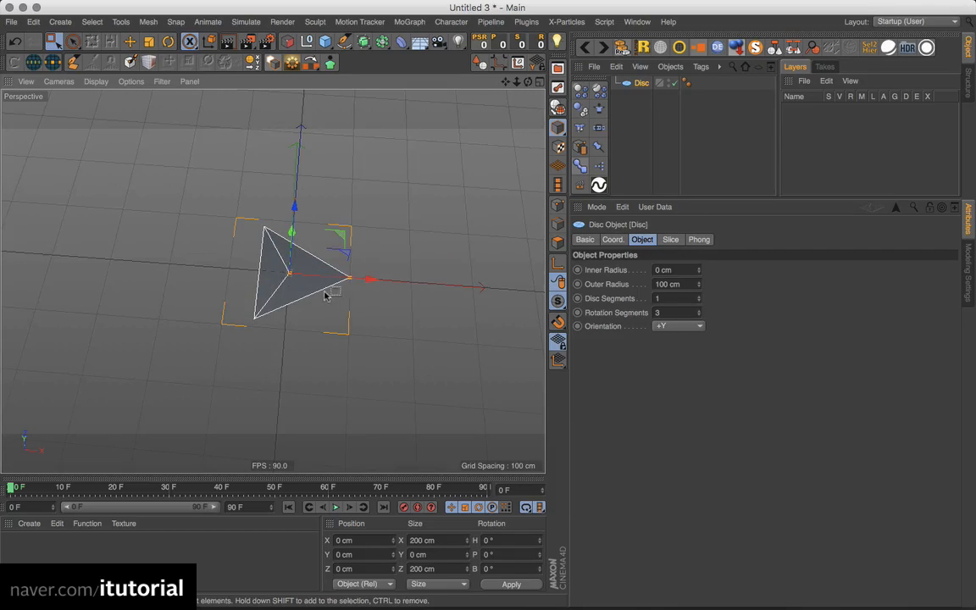
pyautogui.keyDown('alt'); pyautogui.moveTo(324, 293); pyautogui.dragTo(377, 282, button='right'); pyautogui.keyUp('alt')
pyautogui.keyDown('alt'); pyautogui.moveTo(377, 281); pyautogui.dragTo(374, 309, button='middle'); pyautogui.keyUp('alt')
pyautogui.keyDown('alt'); pyautogui.moveTo(374, 309); pyautogui.dragTo(322, 349); pyautogui.keyUp('alt')
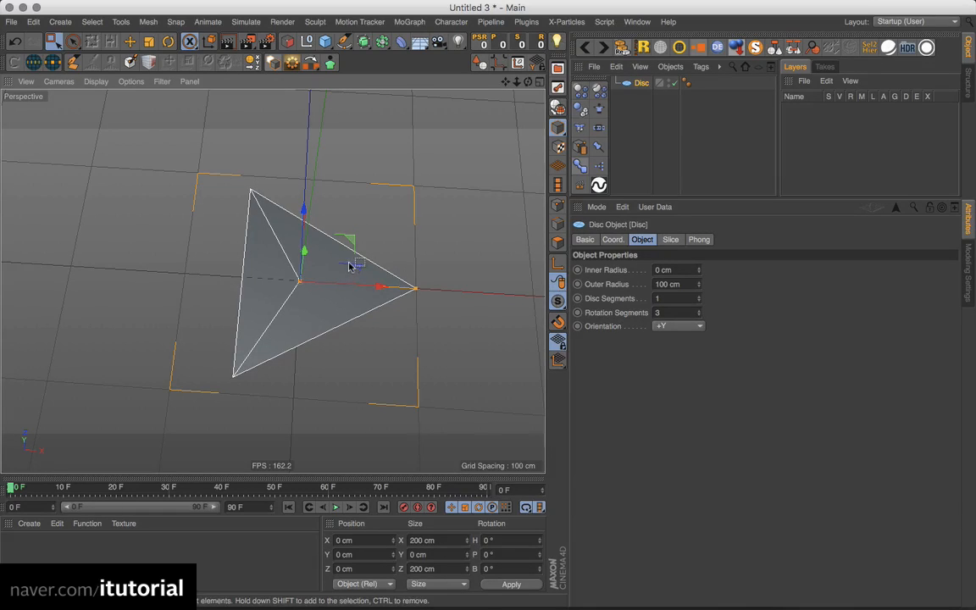
pyautogui.click(585, 49)
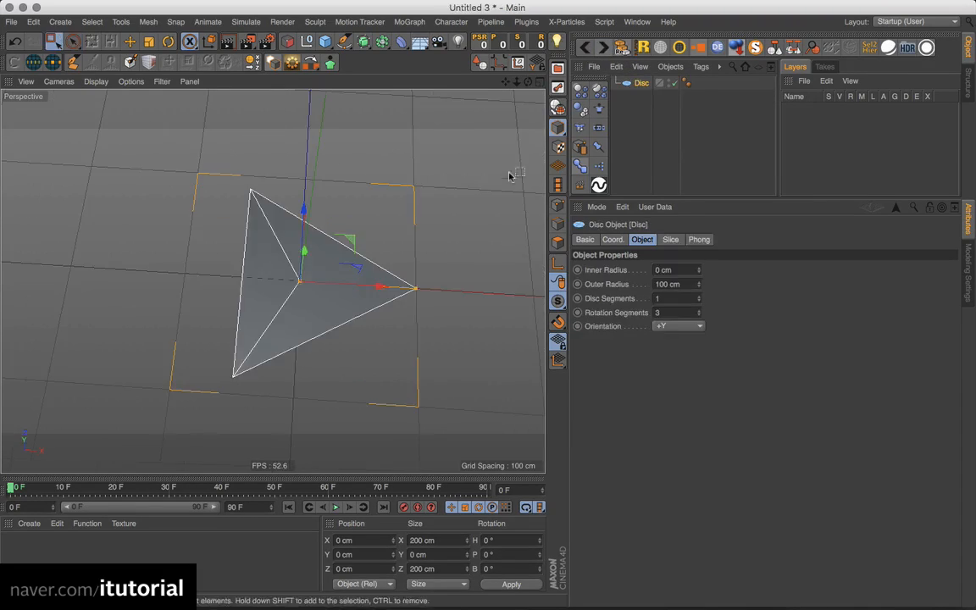
pyautogui.keyDown('alt'); pyautogui.moveTo(318, 316); pyautogui.dragTo(328, 290); pyautogui.keyUp('alt')
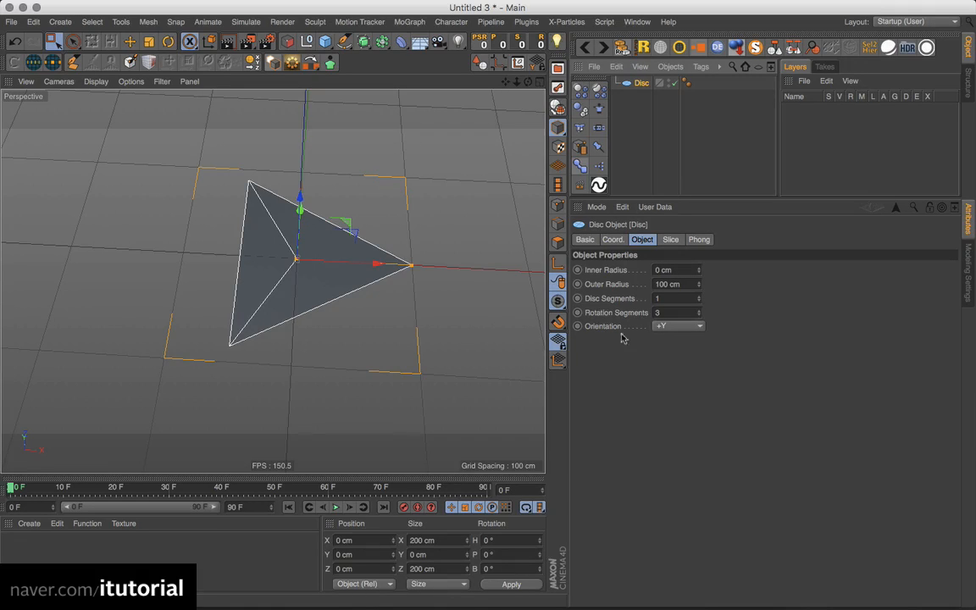
pyautogui.click(698, 310)
pyautogui.click(698, 315)
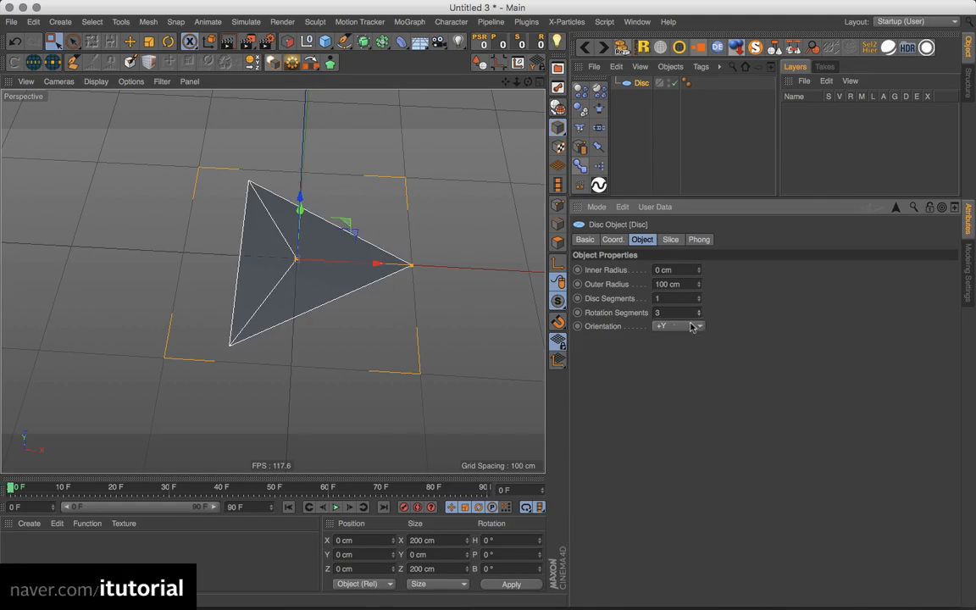
# Make the disc editable and weld its centre point into the corner point on the X axis
pyautogui.click(557, 110)
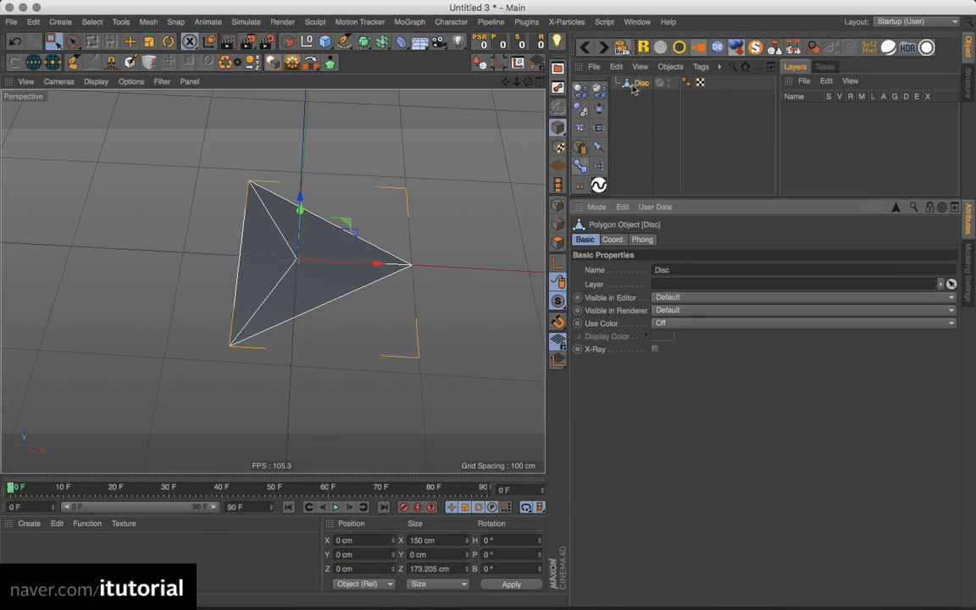
pyautogui.click(557, 205)
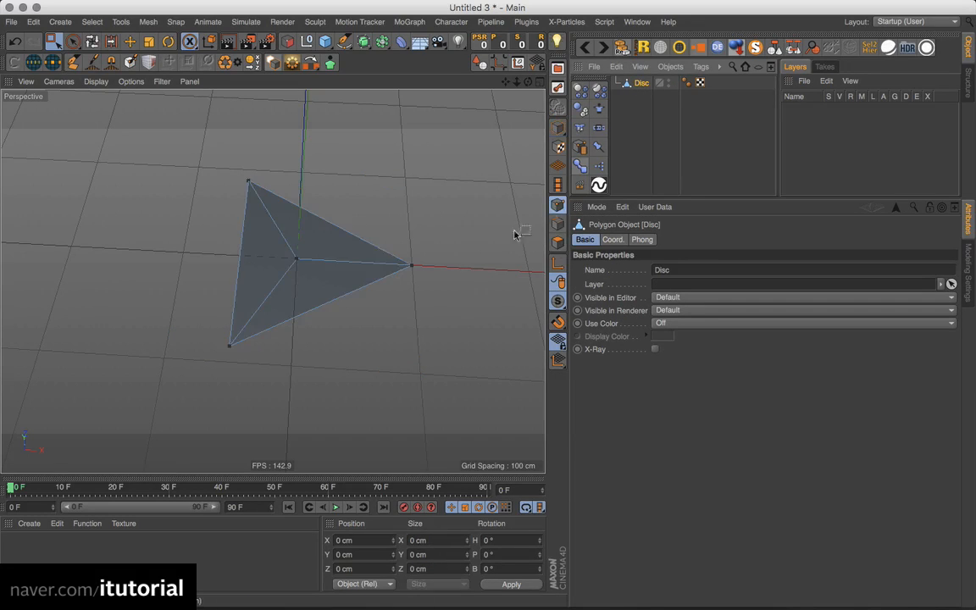
pyautogui.moveTo(278, 246); pyautogui.dragTo(419, 276)
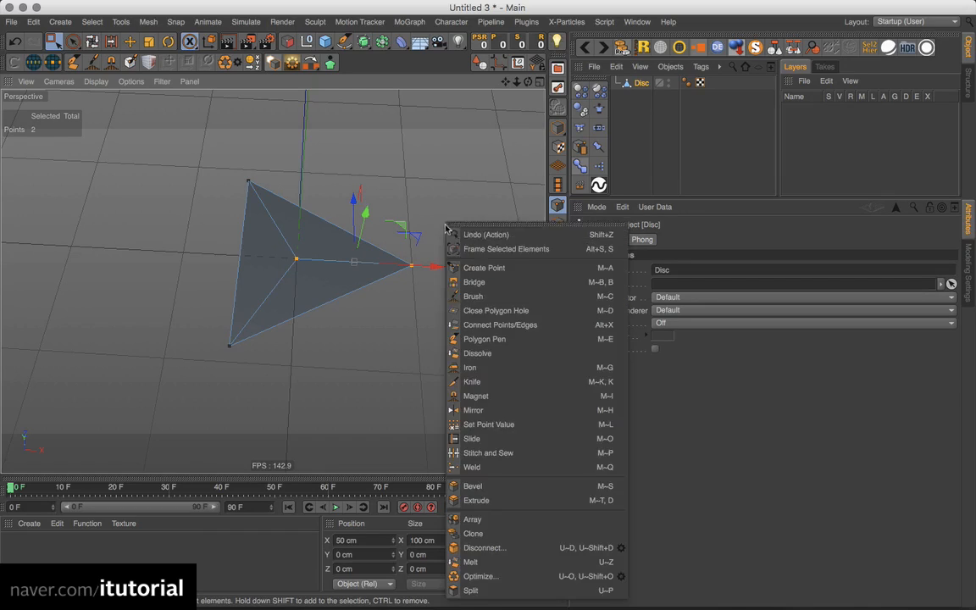
pyautogui.rightClick(449, 226)
pyautogui.click(477, 467)
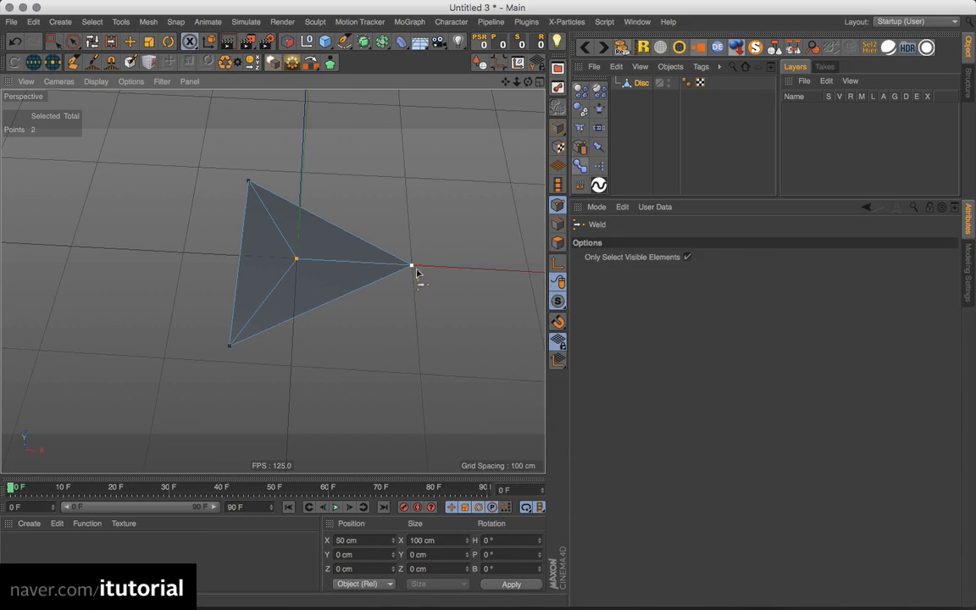
pyautogui.click(412, 267)
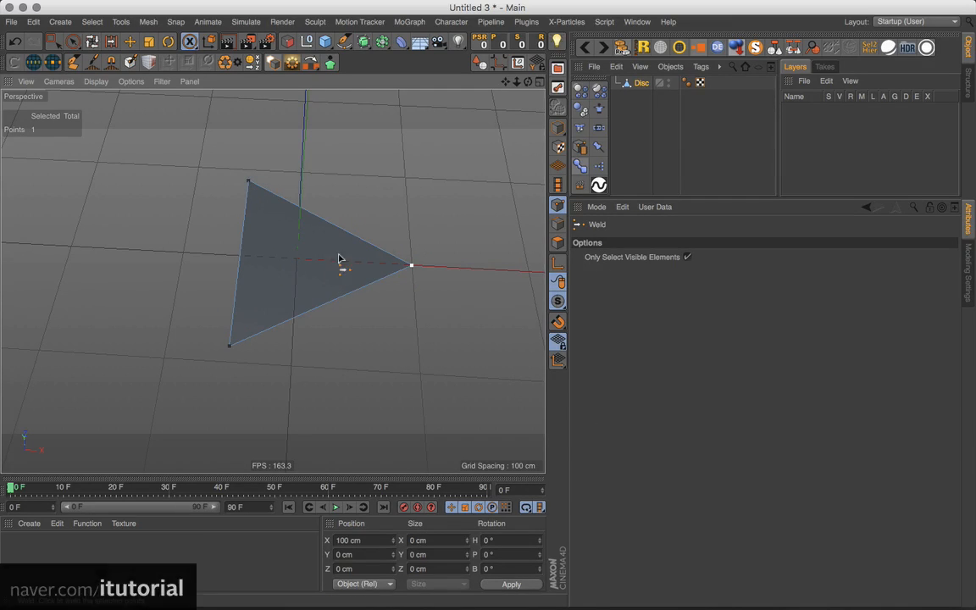
# Add a Circle spline and set its radius to 100 cm
pyautogui.moveTo(376, 221)
pyautogui.keyDown('alt'); pyautogui.mouseDown()
pyautogui.moveTo(384, 199)
pyautogui.moveTo(381, 226)
pyautogui.mouseUp(); pyautogui.keyUp('alt')
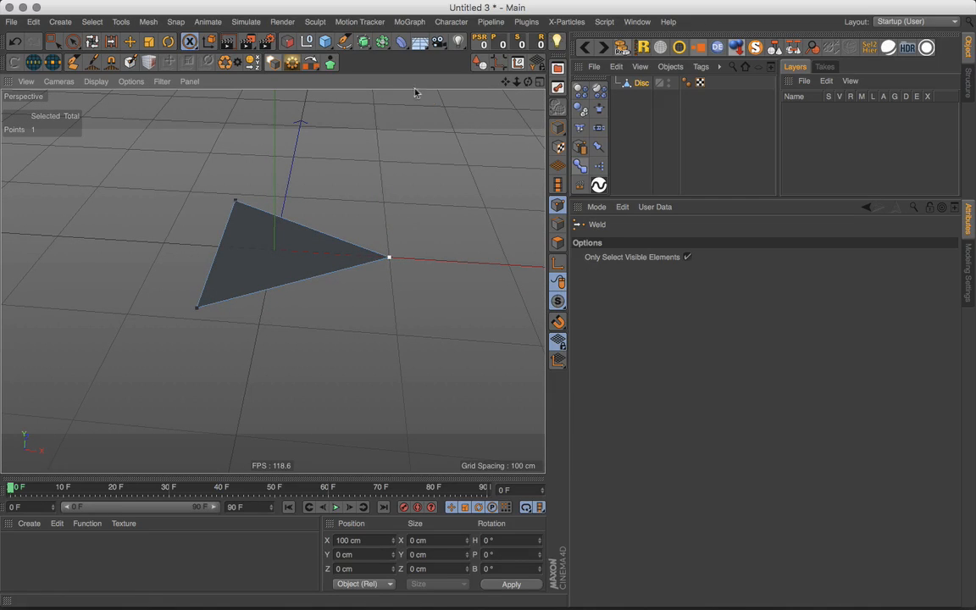
pyautogui.click(345, 41)
pyautogui.click(478, 84)
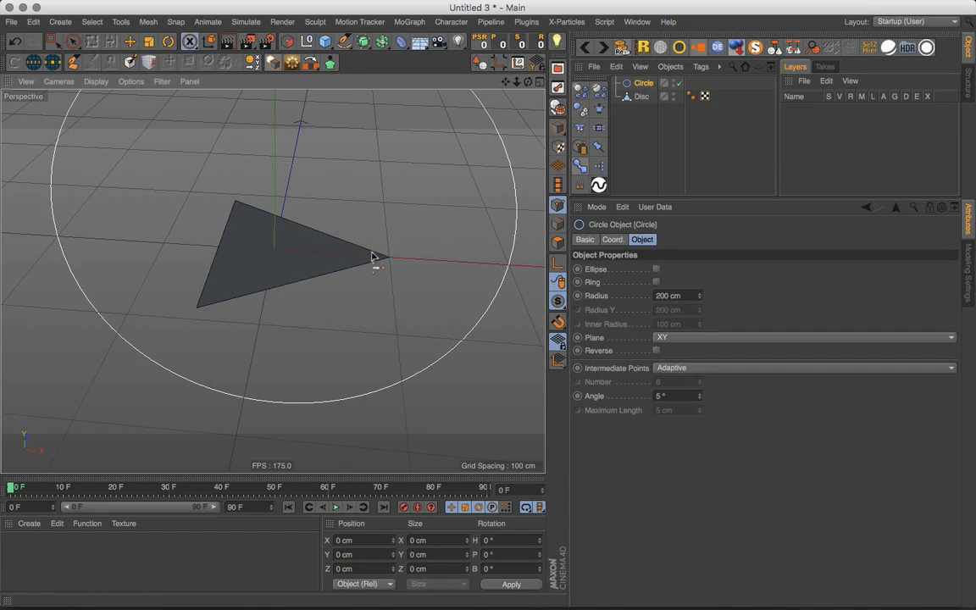
pyautogui.click(642, 96)
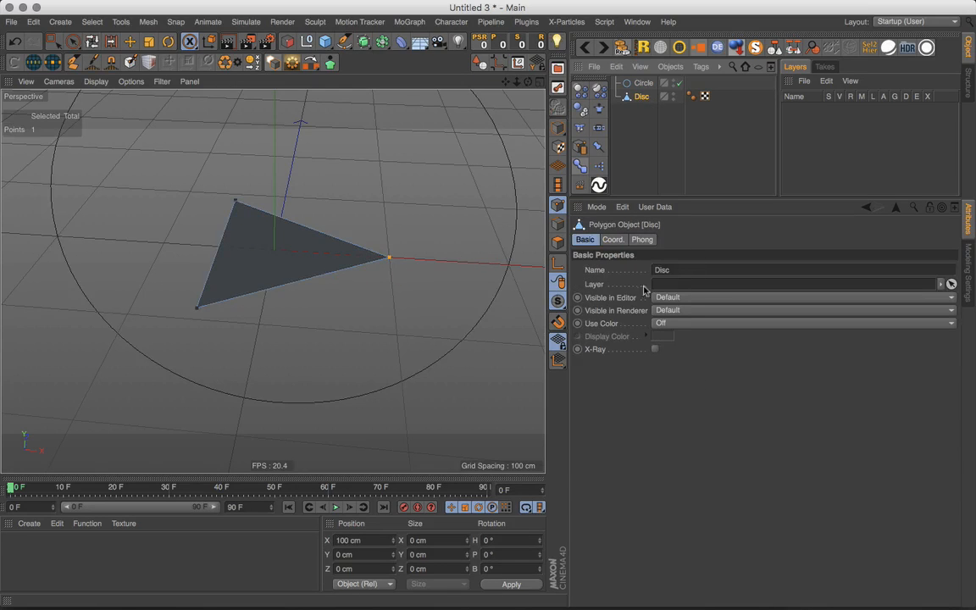
pyautogui.click(643, 82)
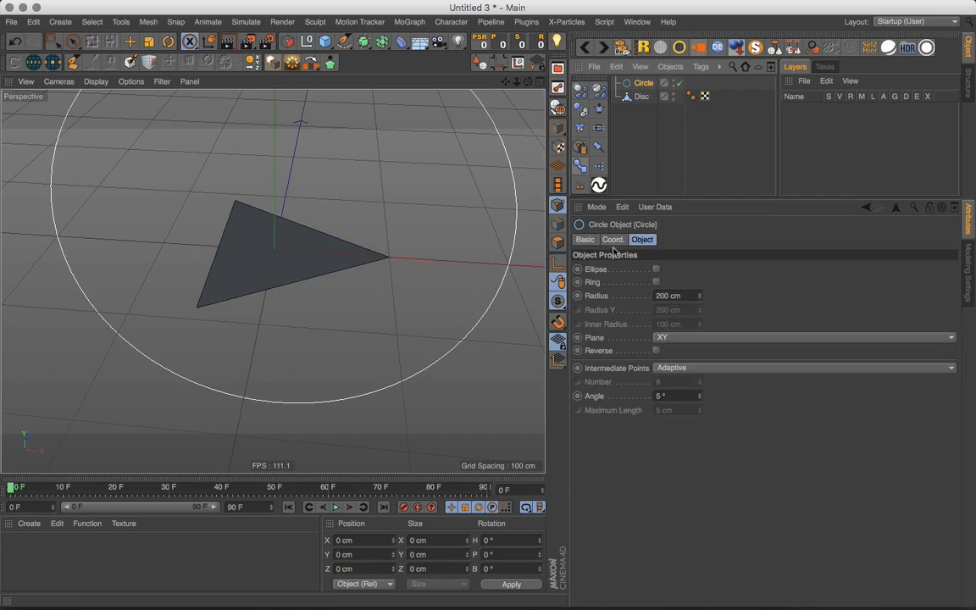
pyautogui.click(672, 296)
pyautogui.write('100')
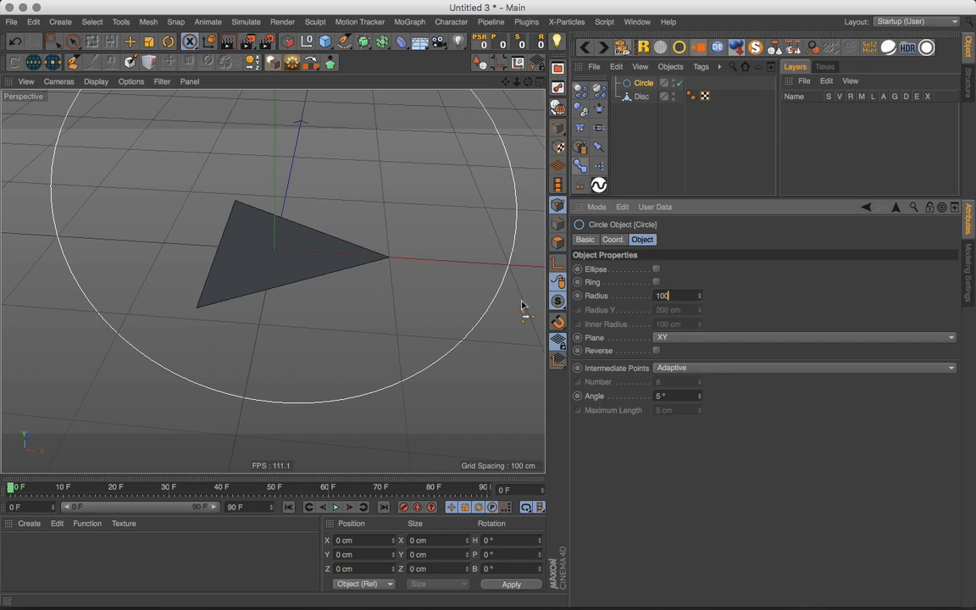
pyautogui.press('Return')
pyautogui.keyDown('alt'); pyautogui.moveTo(369, 258); pyautogui.dragTo(326, 288); pyautogui.keyUp('alt')
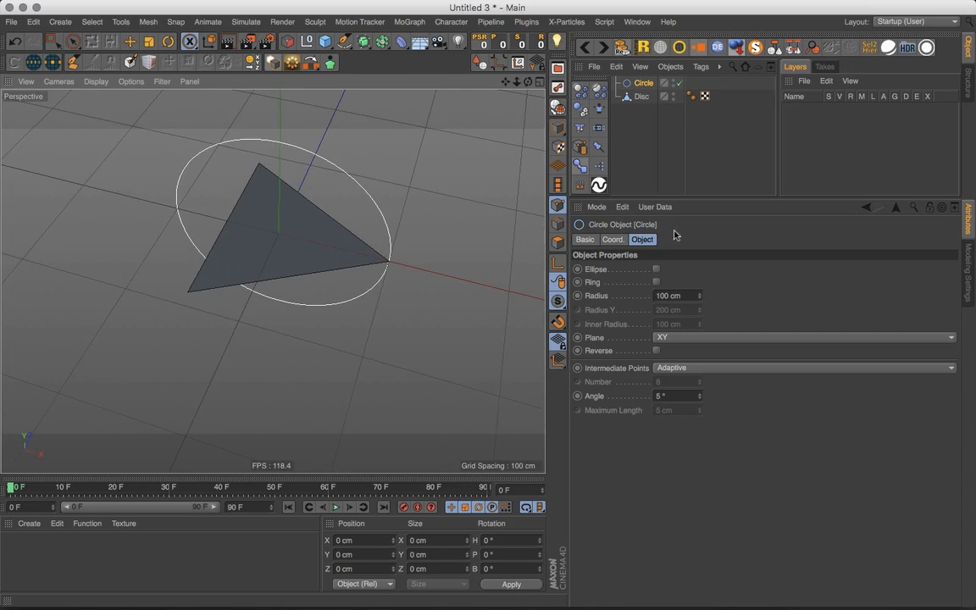
# Add a MoGraph Cloner containing the Circle and set it to Object mode with the Disc as its object
pyautogui.click(642, 98)
pyautogui.click(642, 83)
pyautogui.click(416, 23)
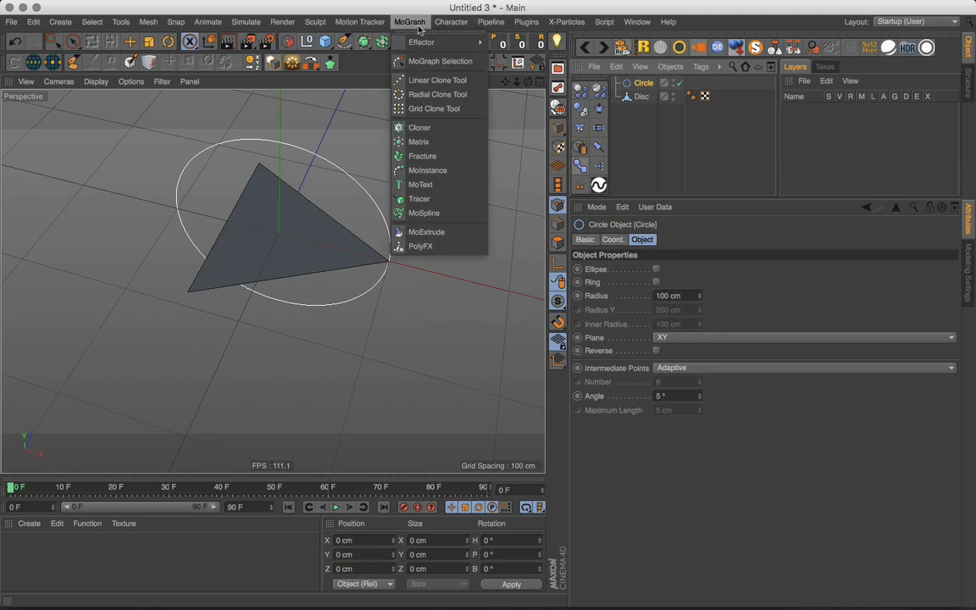
pyautogui.click(419, 127)
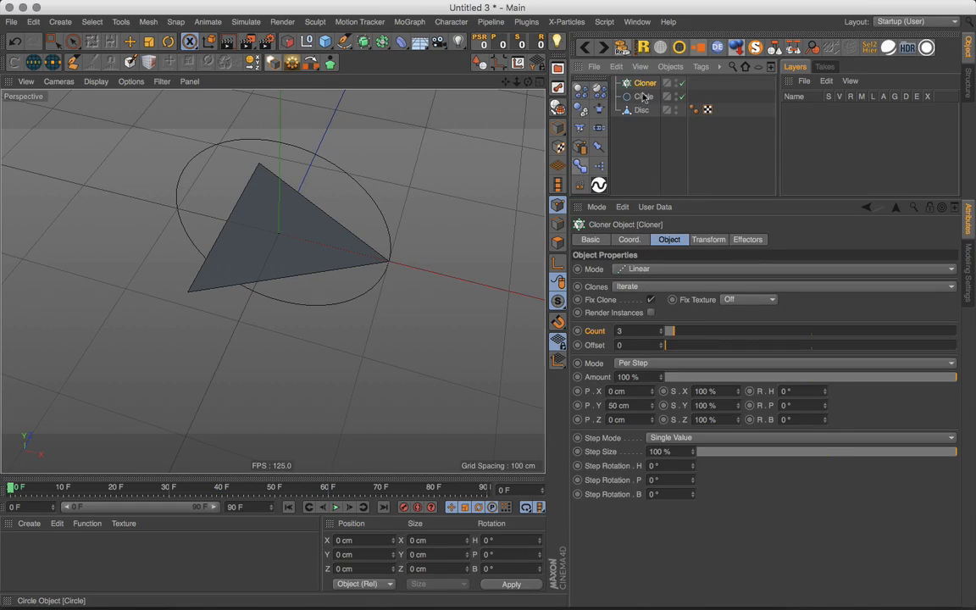
pyautogui.moveTo(644, 97); pyautogui.dragTo(586, 322)
pyautogui.click(679, 270)
pyautogui.click(670, 282)
pyautogui.moveTo(317, 277)
pyautogui.keyDown('alt'); pyautogui.mouseDown()
pyautogui.moveTo(338, 324)
pyautogui.moveTo(389, 245)
pyautogui.mouseUp(); pyautogui.keyUp('alt')
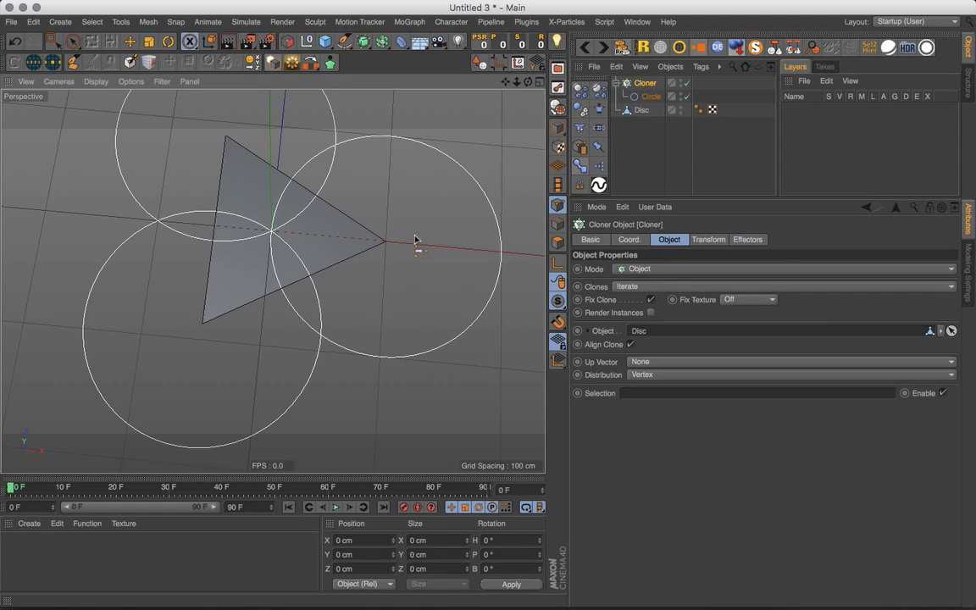
# Switch to Firefox, search Google for 삼각비, and open the image of the 30°, 45° and 60° triangle ratios
pyautogui.press('super+Tab')
pyautogui.press('super+Tab')
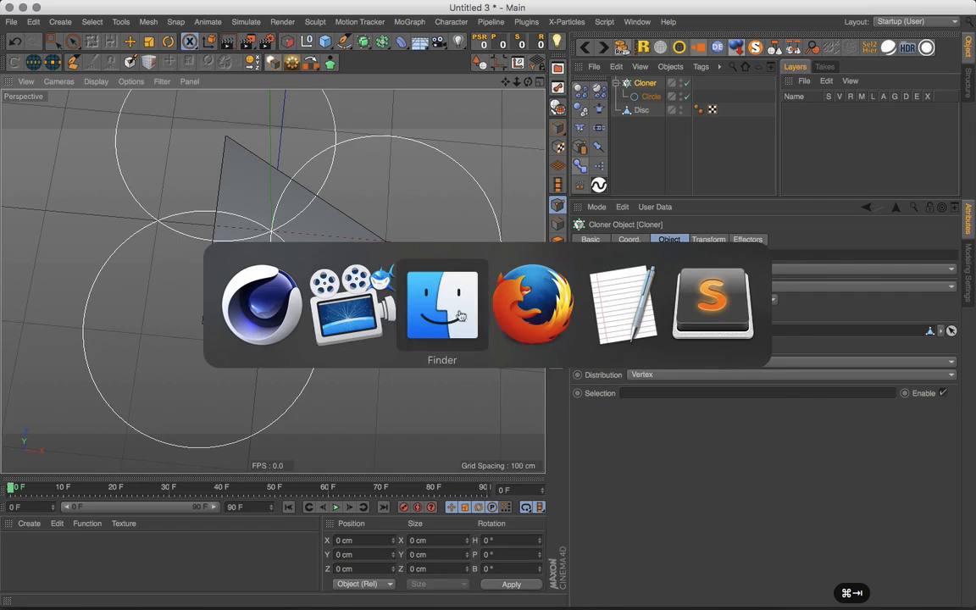
pyautogui.press('super+Tab')
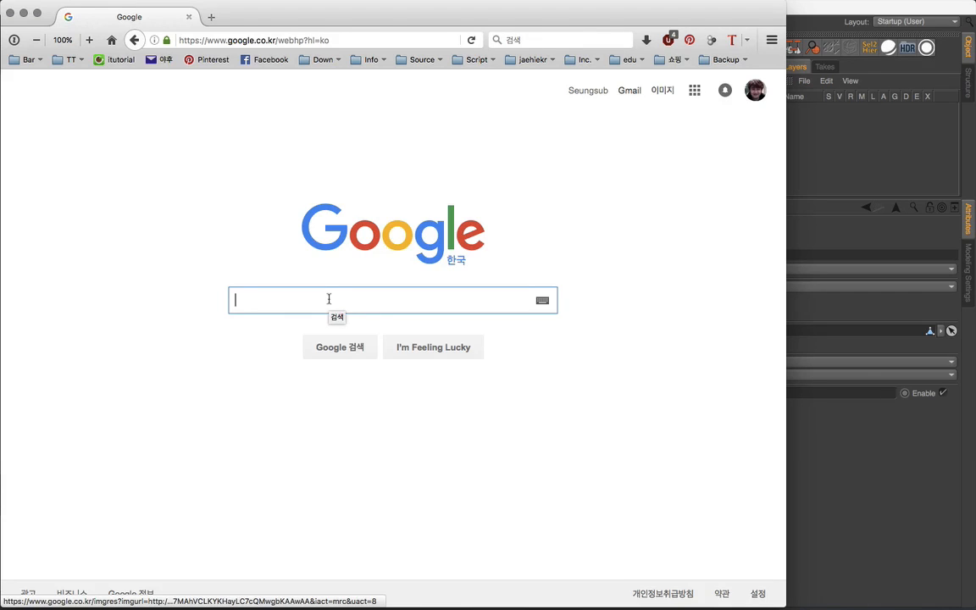
pyautogui.write('tka')
pyautogui.press('BackSpace')
pyautogui.press('BackSpace')
pyautogui.press('BackSpace')
pyautogui.write('tka')
pyautogui.press('BackSpace')
pyautogui.press('BackSpace')
pyautogui.press('BackSpace')
pyautogui.press('super+space')
pyautogui.write('삼가')
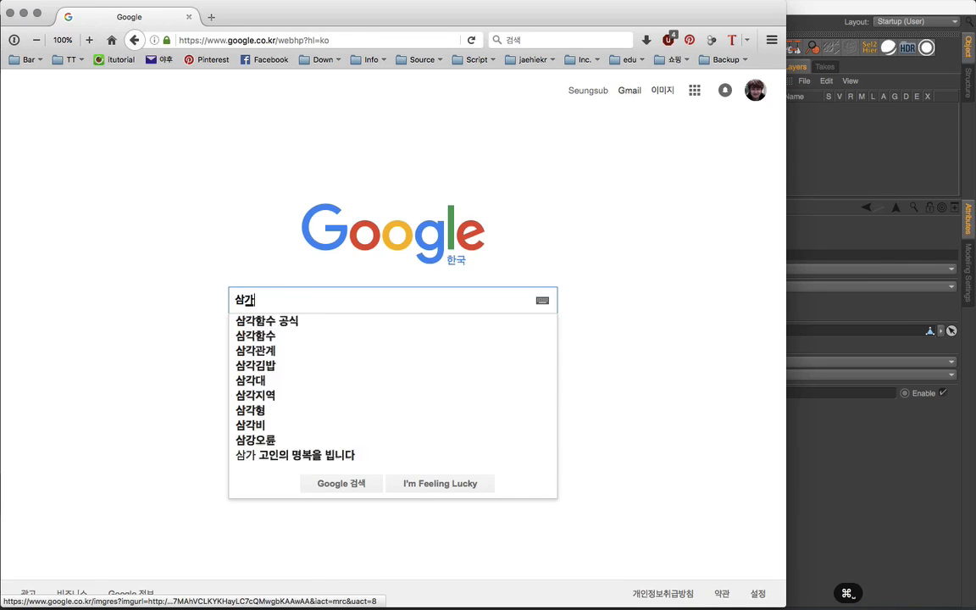
pyautogui.write('ㄱ비')
pyautogui.press('Return')
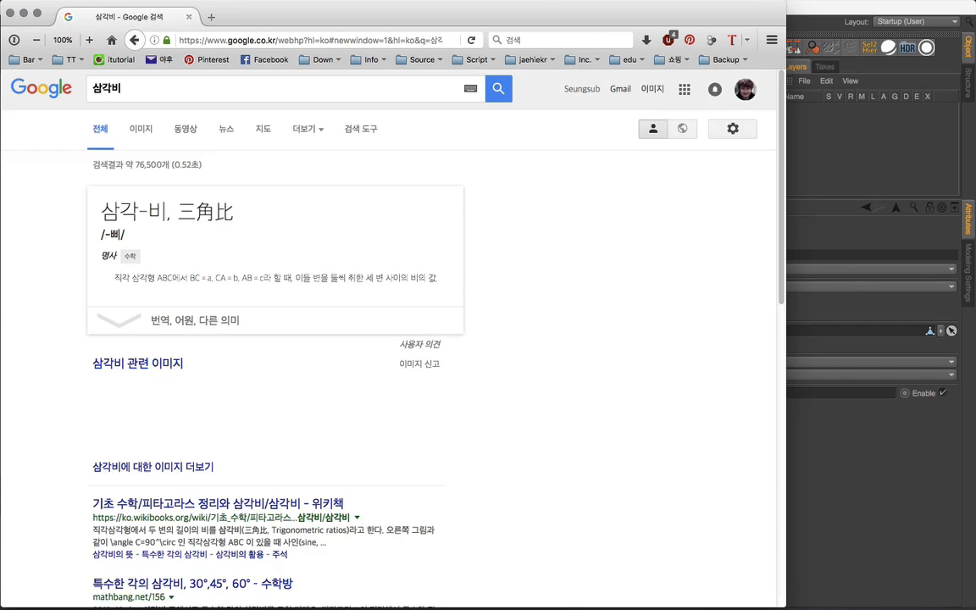
pyautogui.click(161, 364)
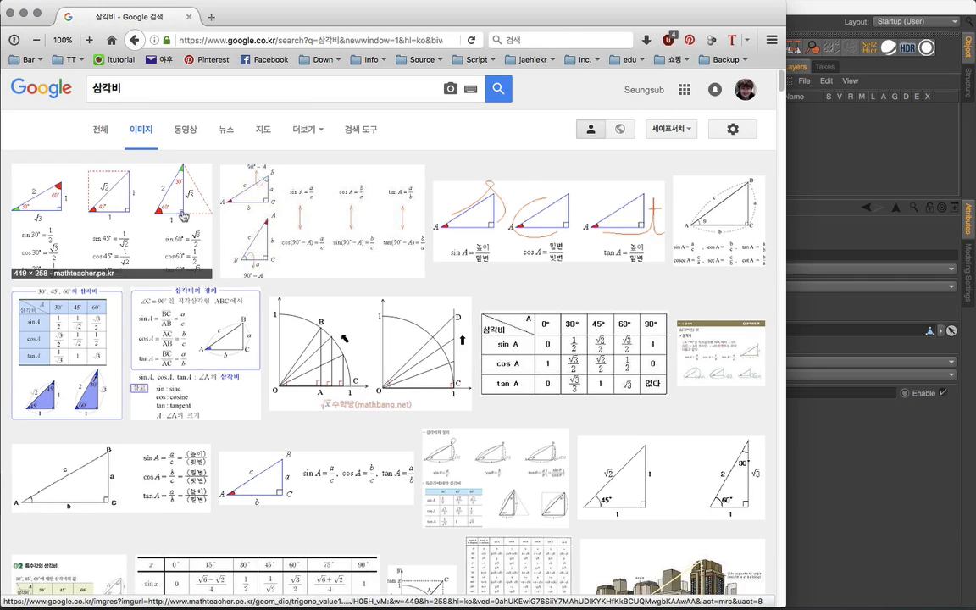
pyautogui.click(181, 201)
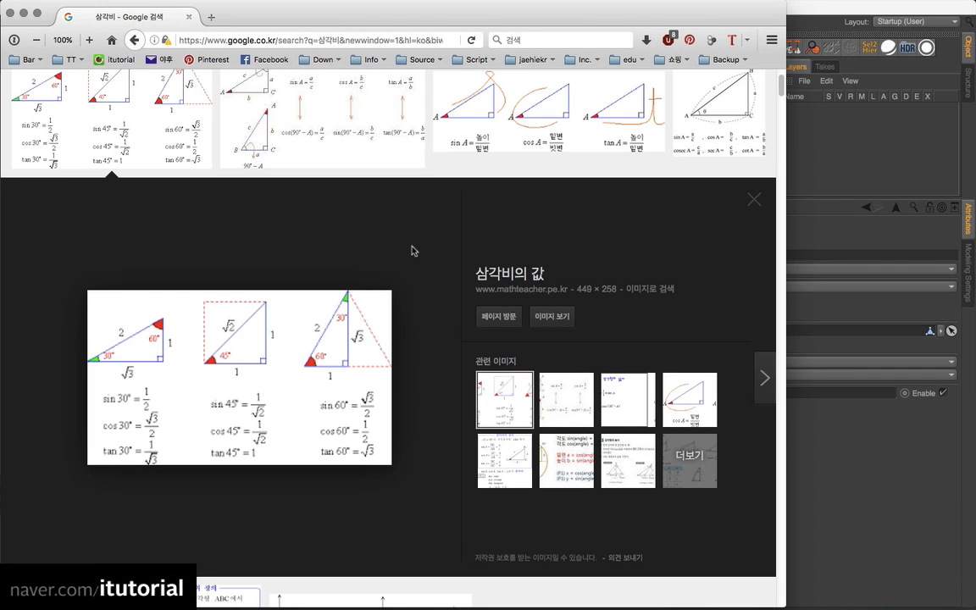
# Calculate tand(30) in Spotlight and place its window clear of the triangle ratio image
pyautogui.press('super+space')
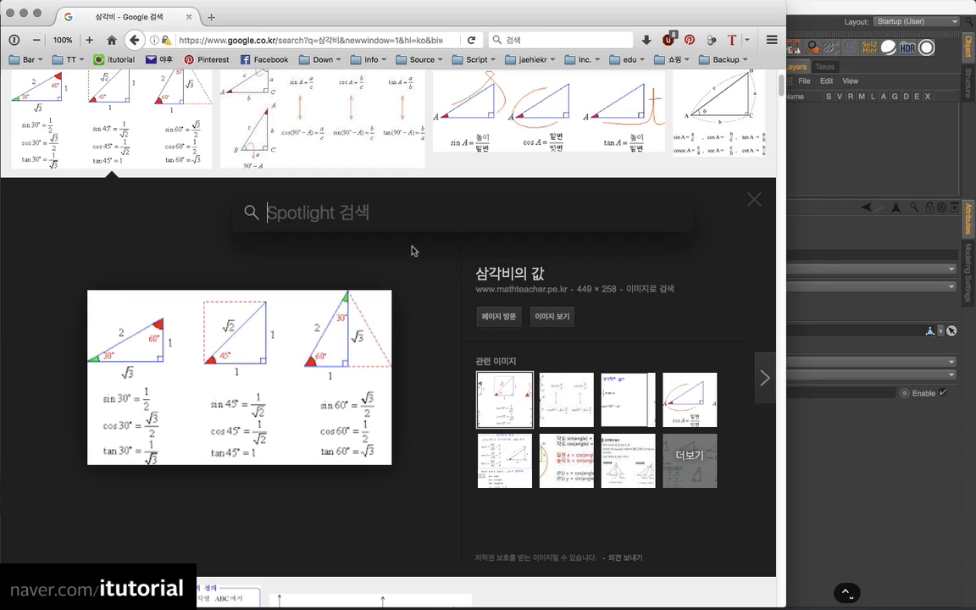
pyautogui.write('ㅅ모')
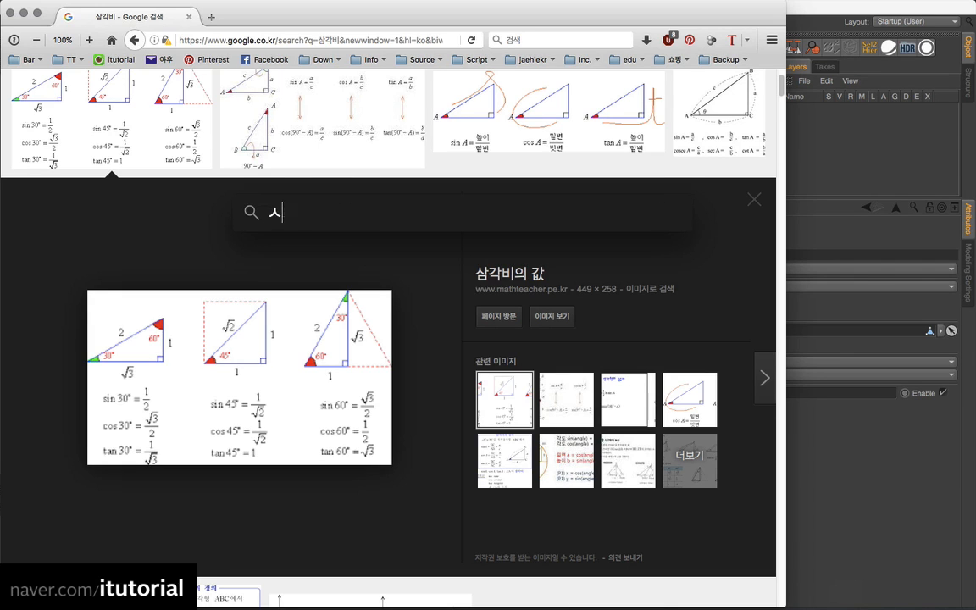
pyautogui.press('BackSpace')
pyautogui.press('BackSpace')
pyautogui.press('BackSpace')
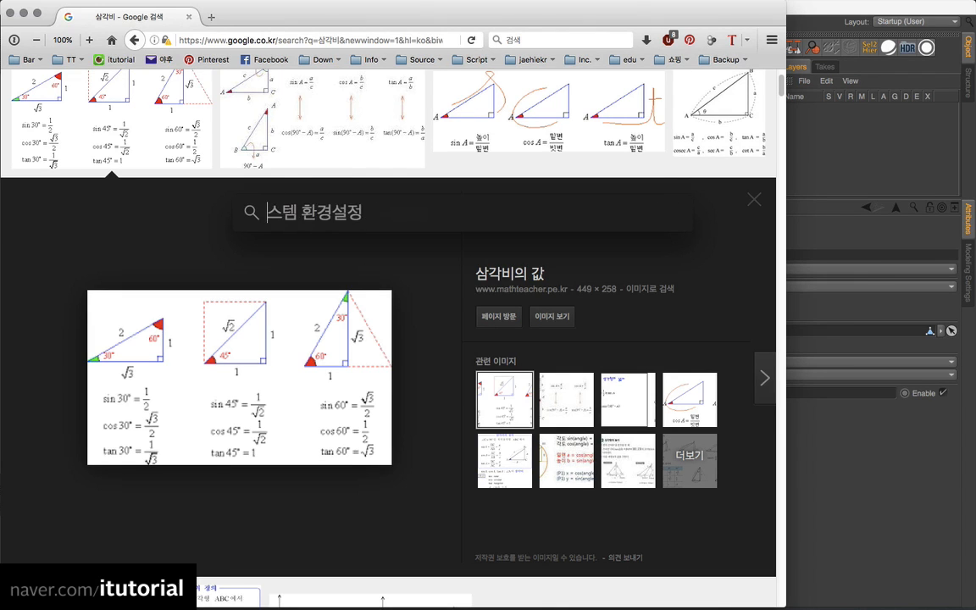
pyautogui.press('super+space')
pyautogui.write('tan')
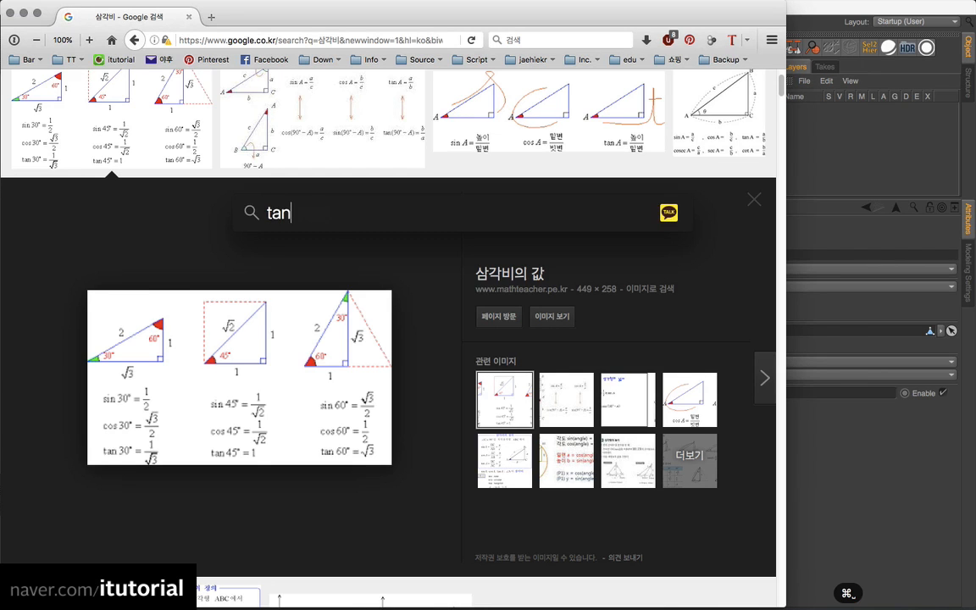
pyautogui.write('(30)')
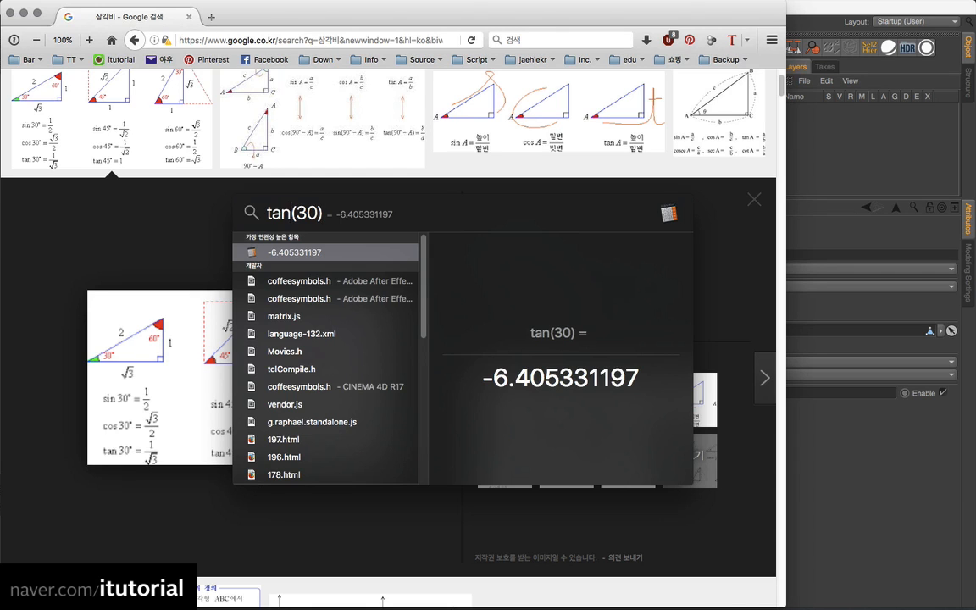
pyautogui.write('d')
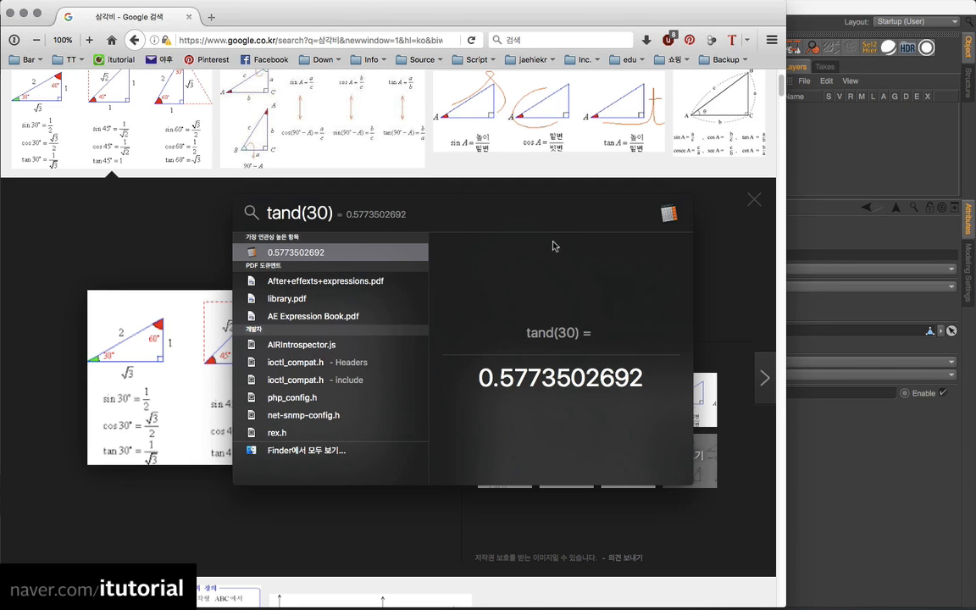
pyautogui.moveTo(473, 216); pyautogui.dragTo(737, 105)
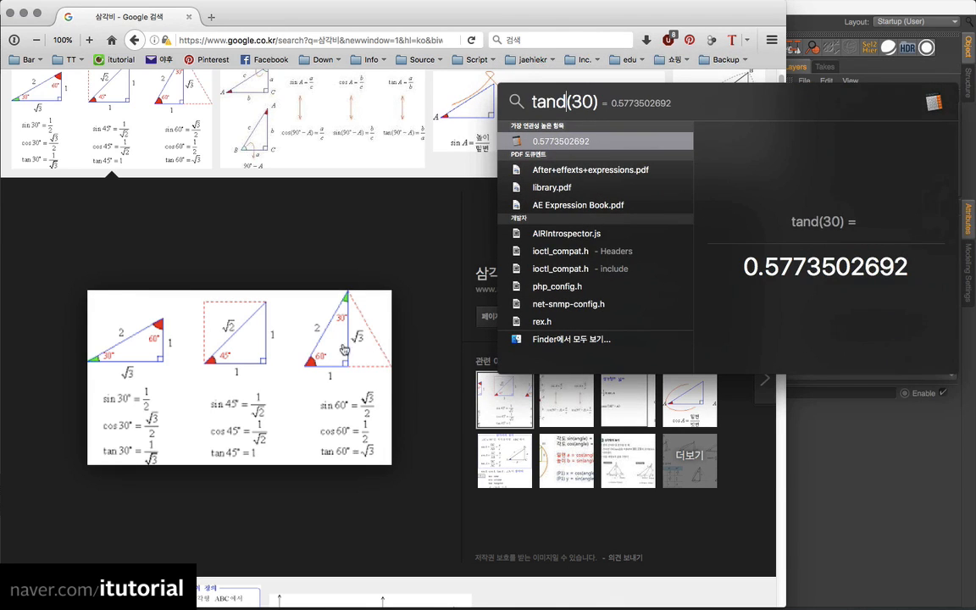
pyautogui.moveTo(651, 102); pyautogui.dragTo(485, 170)
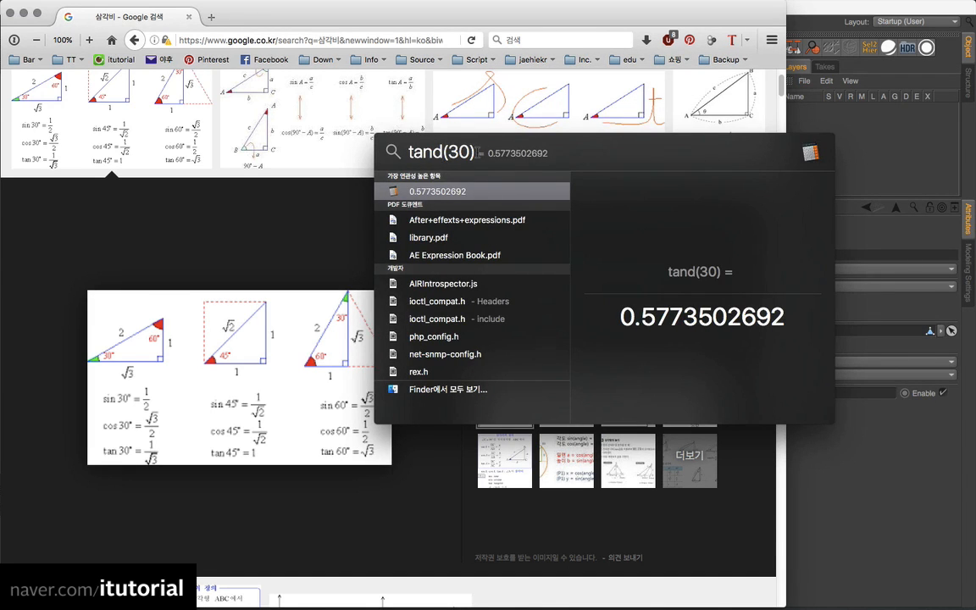
# Extend the Spotlight calculation to tand(30) * 2, and close Spotlight
pyautogui.write('* ')
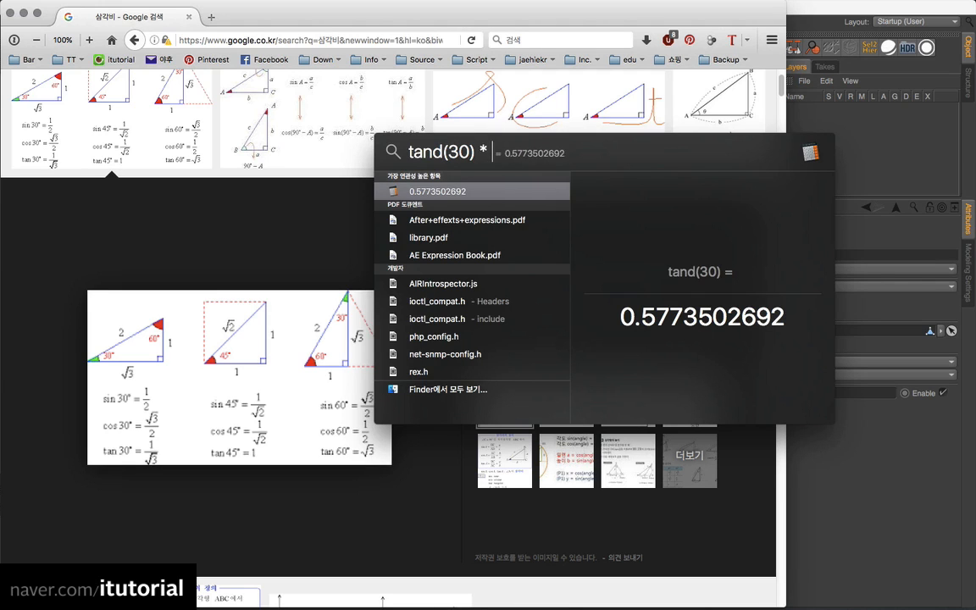
pyautogui.write('2')
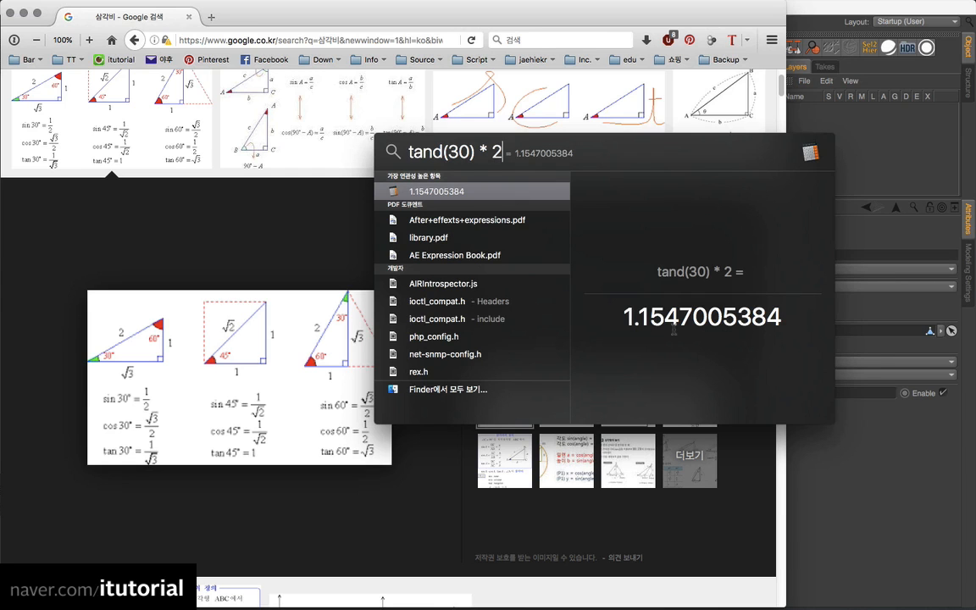
pyautogui.moveTo(603, 154); pyautogui.dragTo(538, 183)
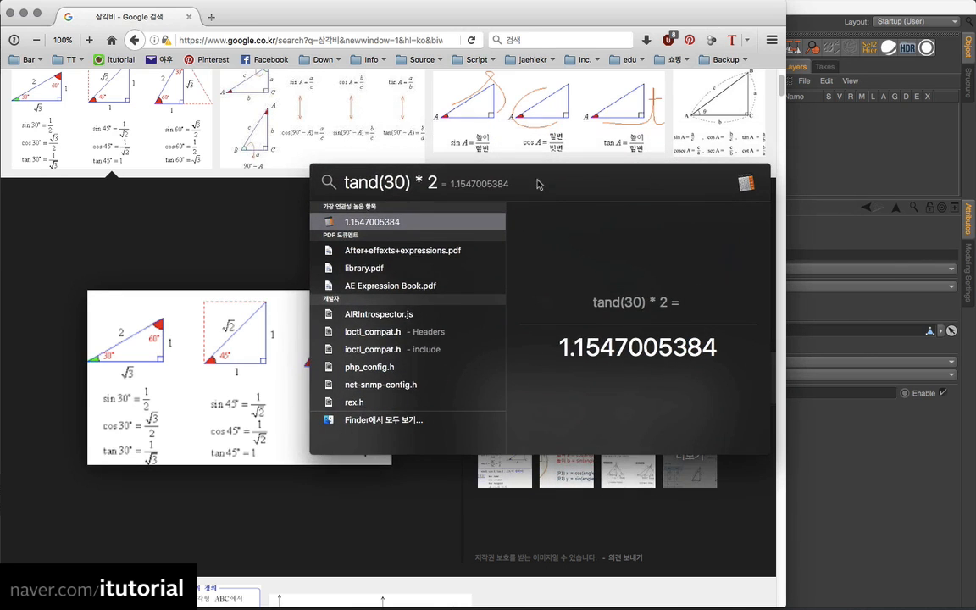
pyautogui.press('Escape')
pyautogui.press('Escape')
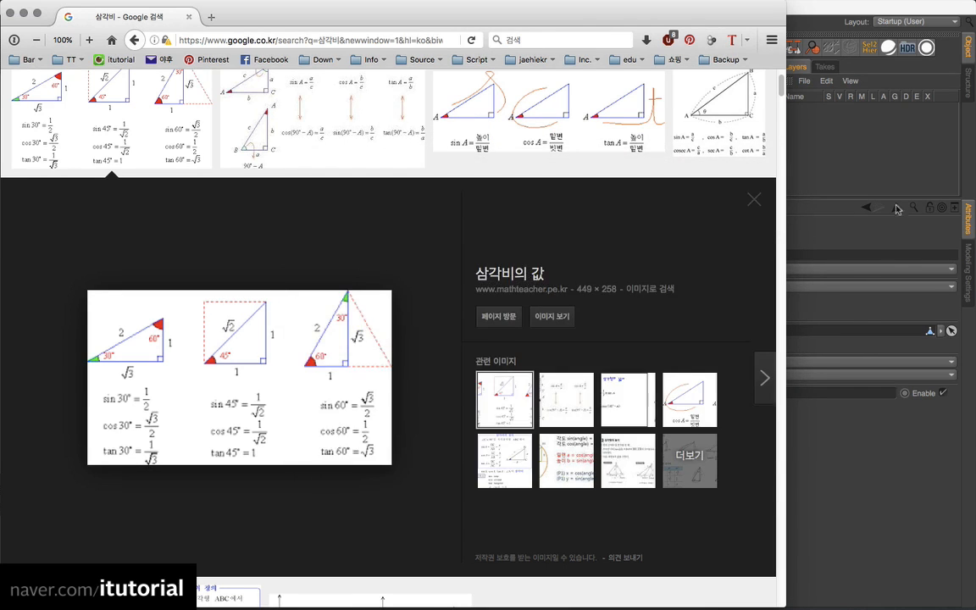
# Switch back to Cinema 4D and delete the old triangular Disc linked to the Cloner
pyautogui.click(821, 174)
pyautogui.click(645, 127)
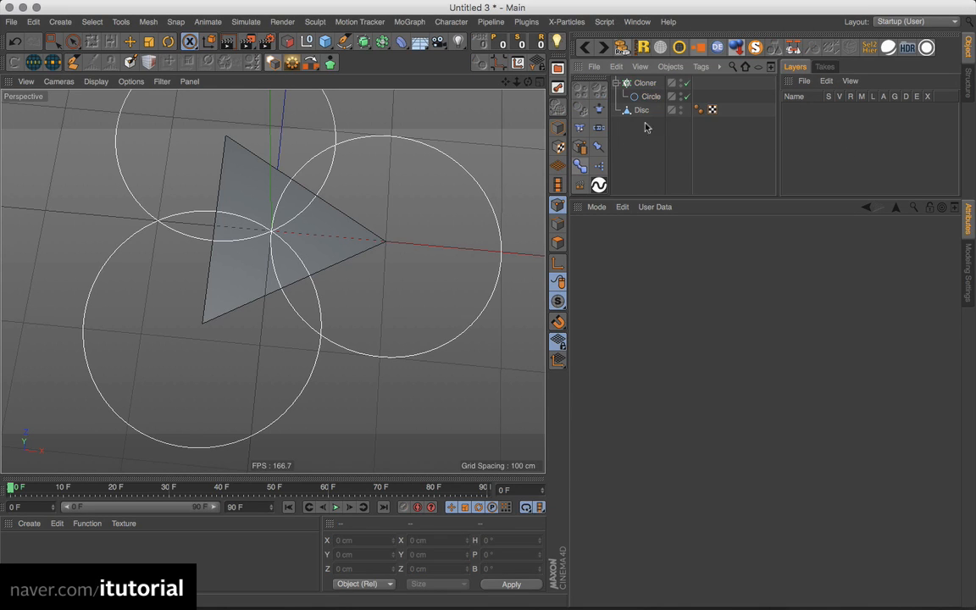
pyautogui.click(648, 98)
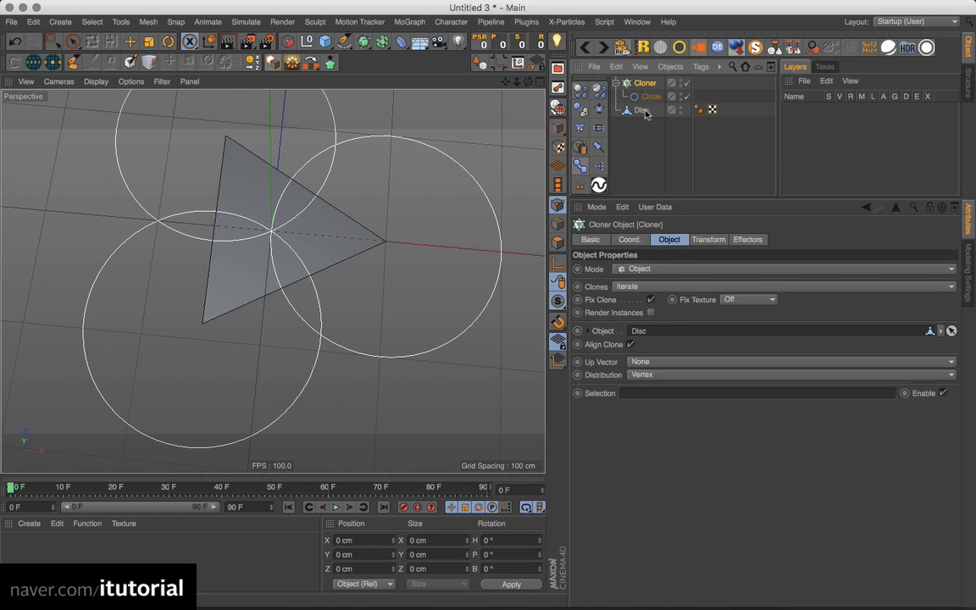
pyautogui.click(645, 114)
pyautogui.press('Delete')
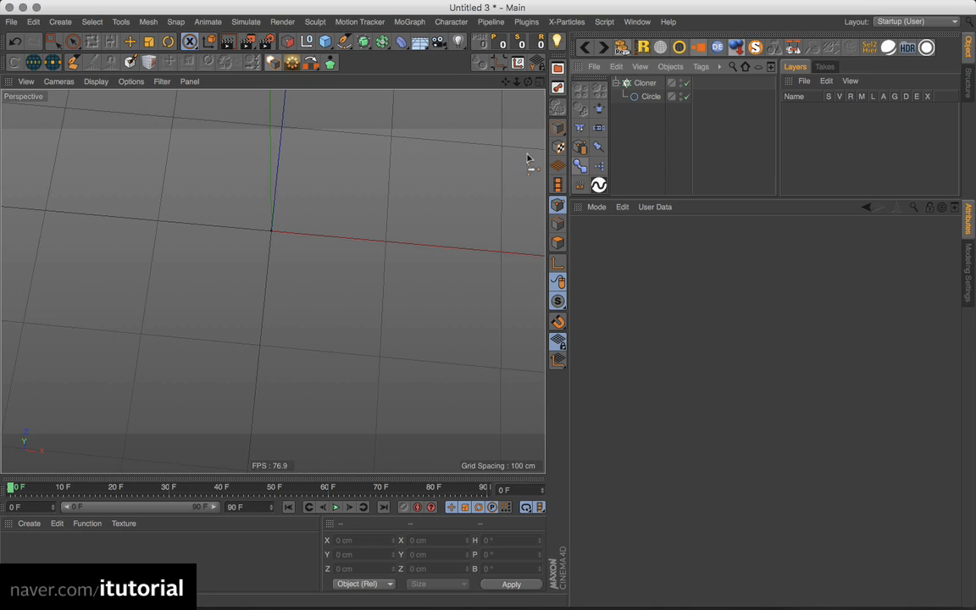
# Add a new Disc with 3 rotation segments and 1 disc segment
pyautogui.click(326, 41)
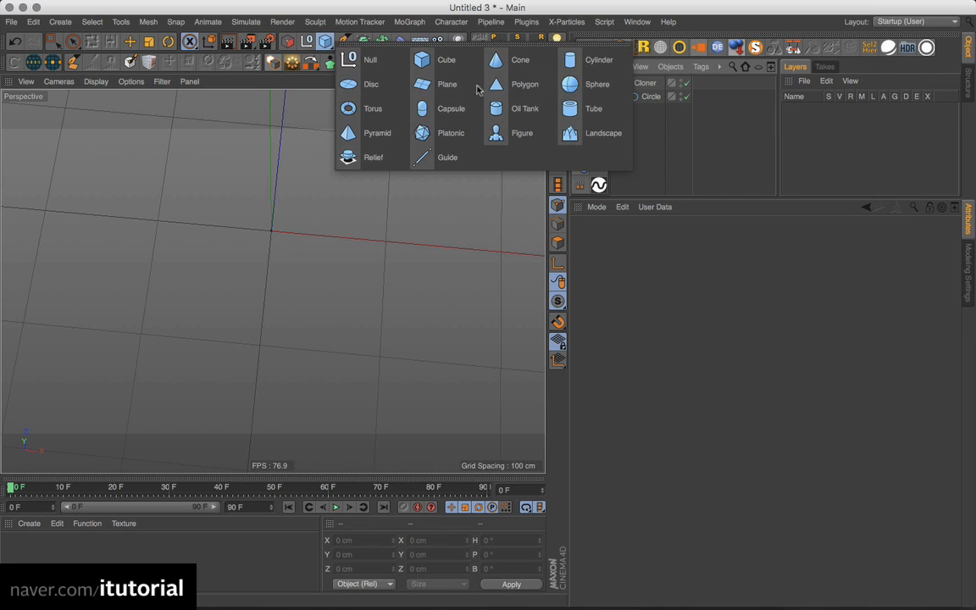
pyautogui.click(370, 84)
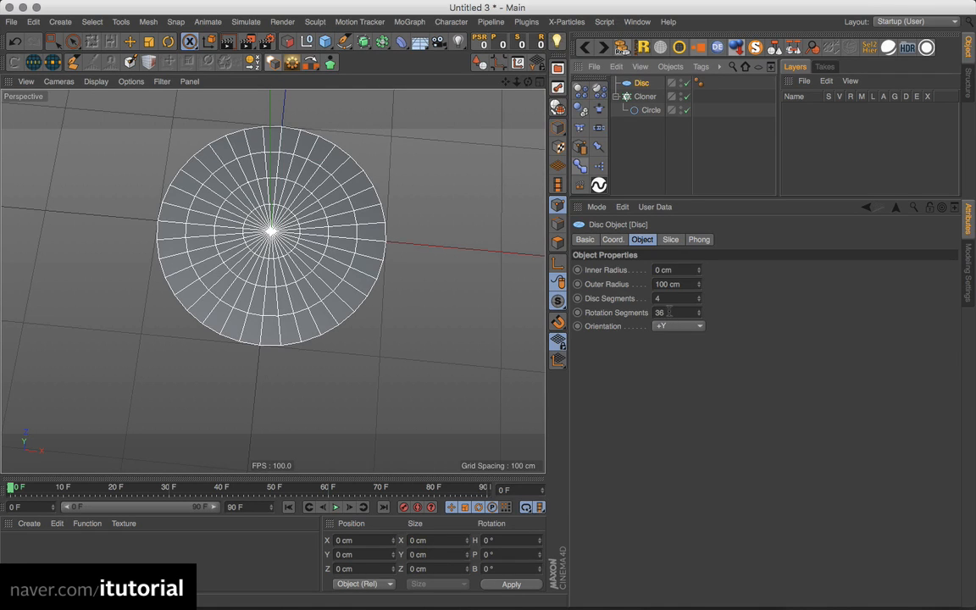
pyautogui.moveTo(670, 311); pyautogui.dragTo(595, 316)
pyautogui.press('Return')
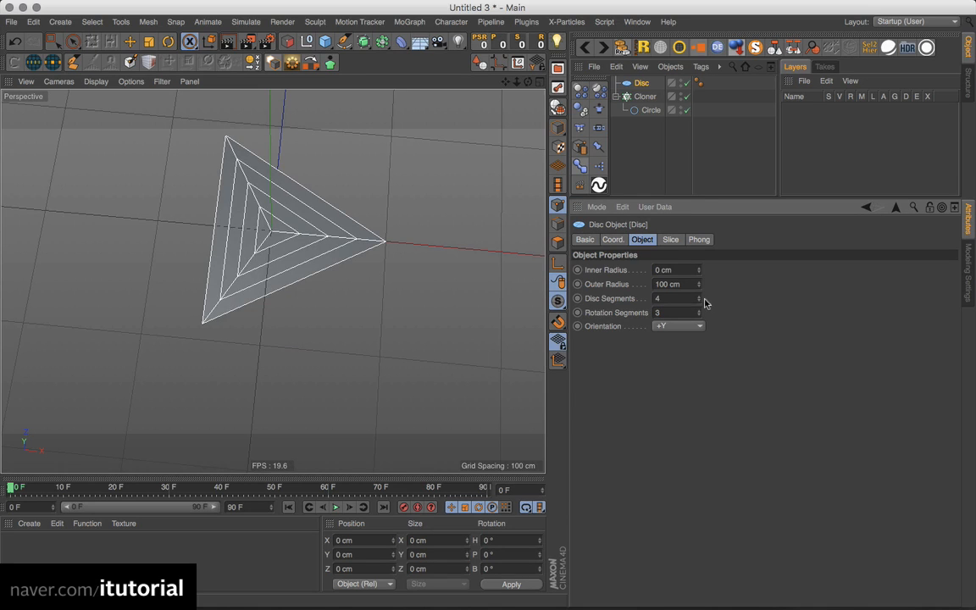
pyautogui.moveTo(699, 300); pyautogui.dragTo(701, 308)
pyautogui.keyDown('alt'); pyautogui.moveTo(307, 255); pyautogui.dragTo(349, 279); pyautogui.keyUp('alt')
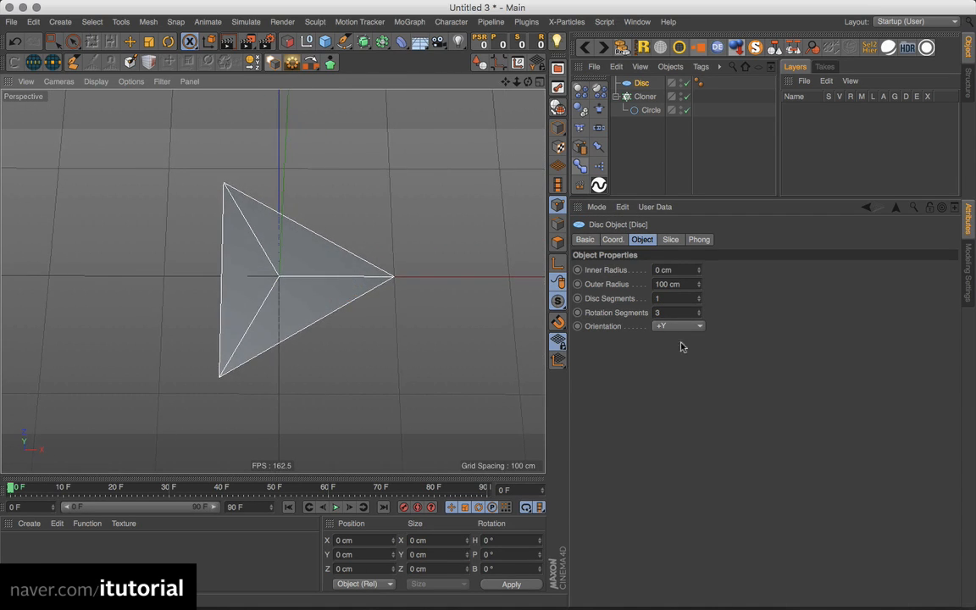
# Multiply the Disc's 100 cm outer radius by 1.1547 and place the Disc below the Cloner in the object hierarchy
pyautogui.click(688, 285)
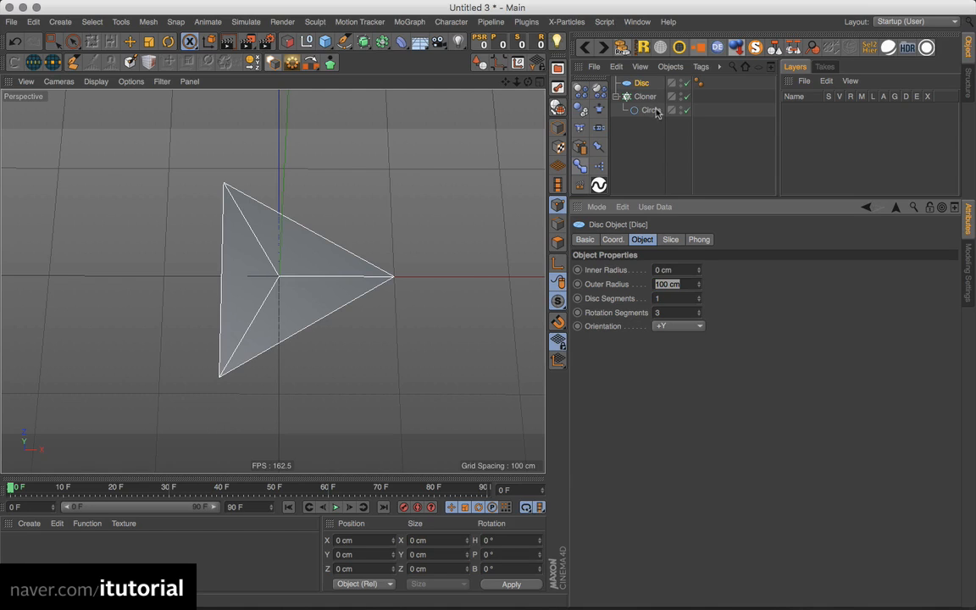
pyautogui.click(690, 284)
pyautogui.write('*1.1547')
pyautogui.press('Return')
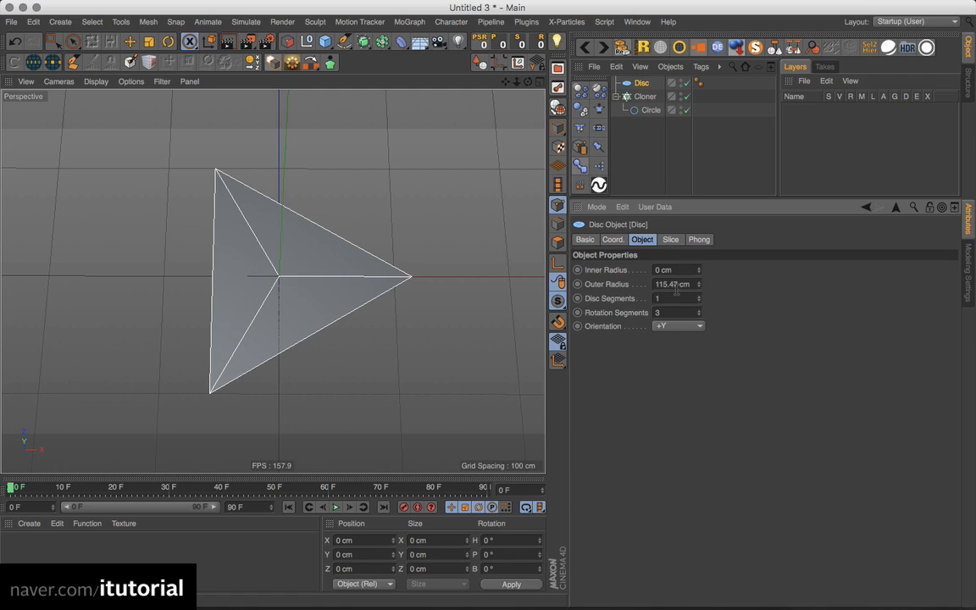
pyautogui.moveTo(641, 85); pyautogui.dragTo(645, 141)
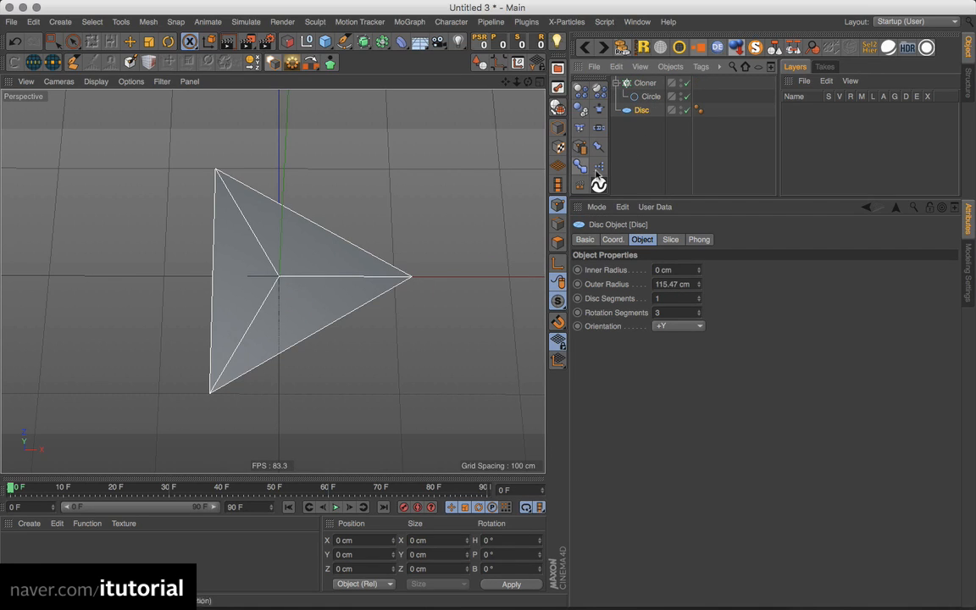
# Make the new Disc editable and weld its centre point into the corner point on the X axis
pyautogui.press('c')
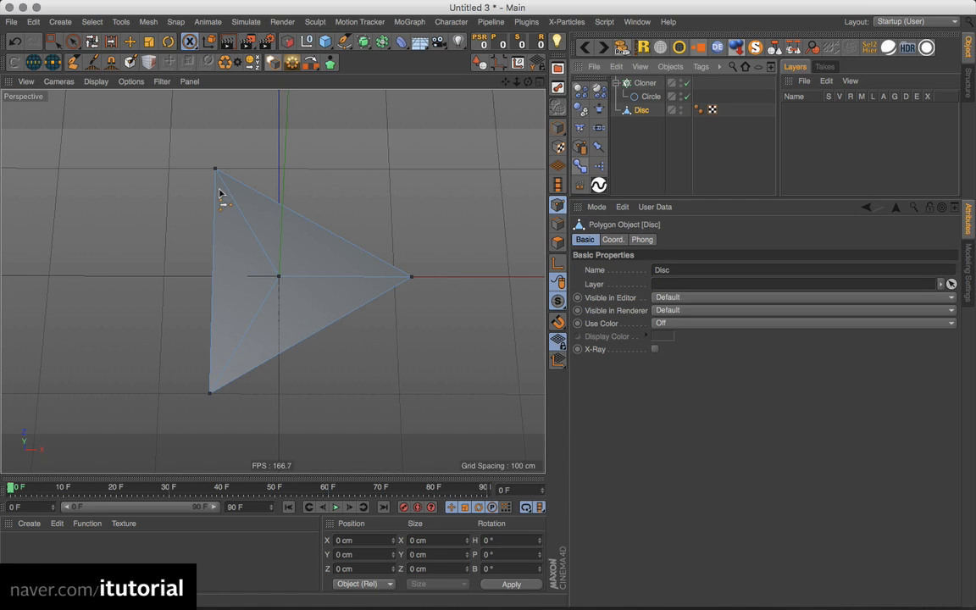
pyautogui.click(73, 41)
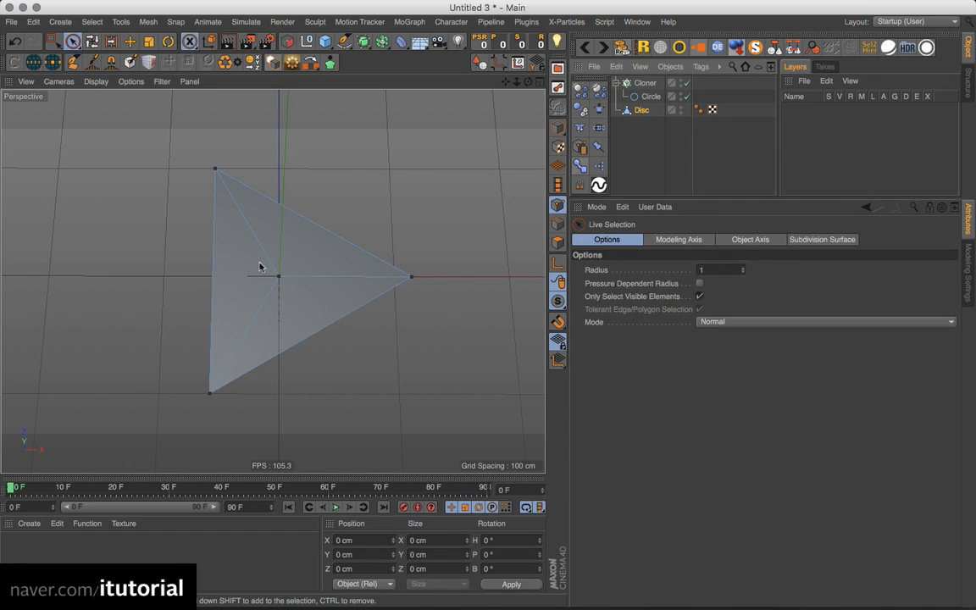
pyautogui.click(52, 41)
pyautogui.moveTo(228, 237); pyautogui.dragTo(420, 288)
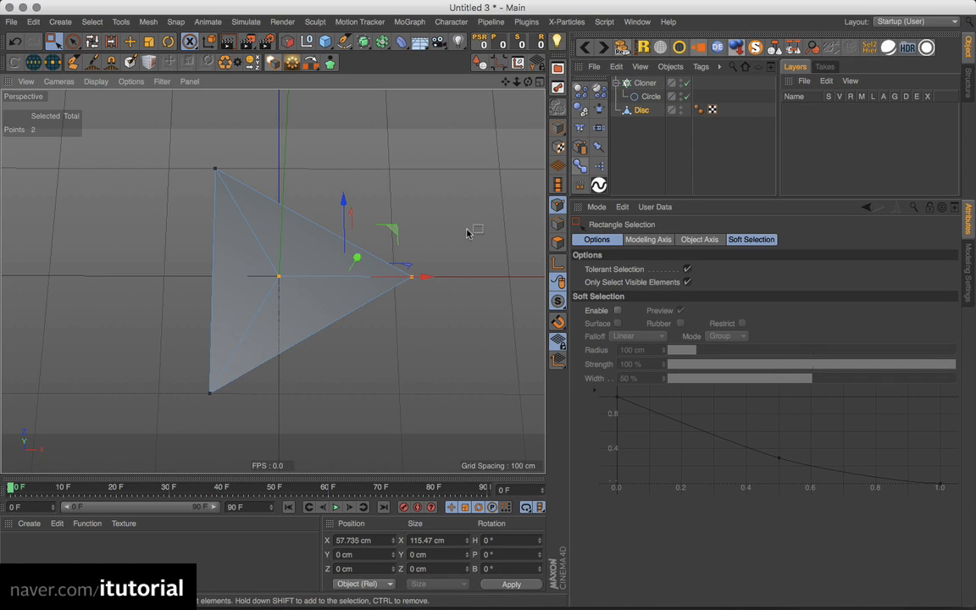
pyautogui.rightClick(434, 222)
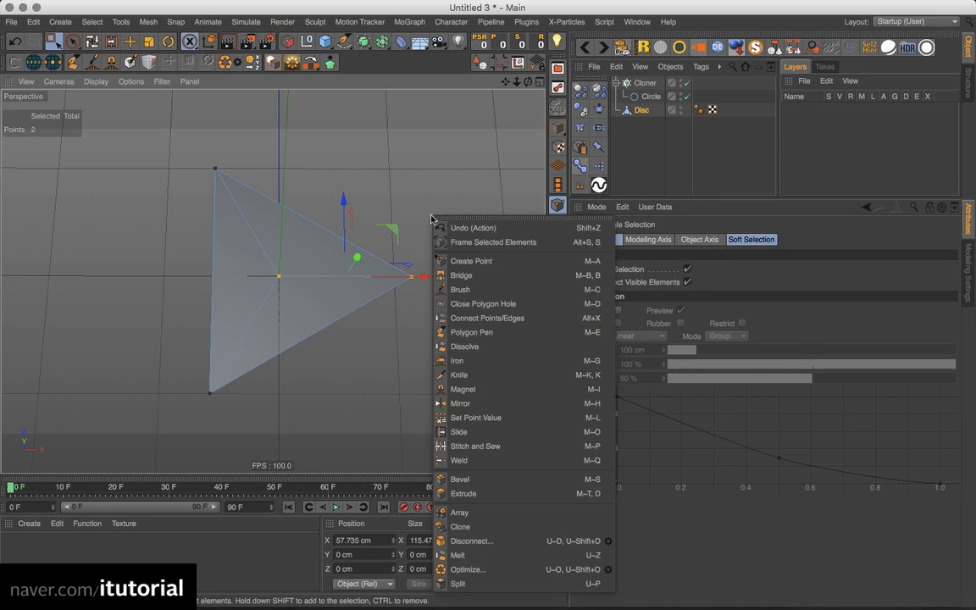
pyautogui.click(462, 460)
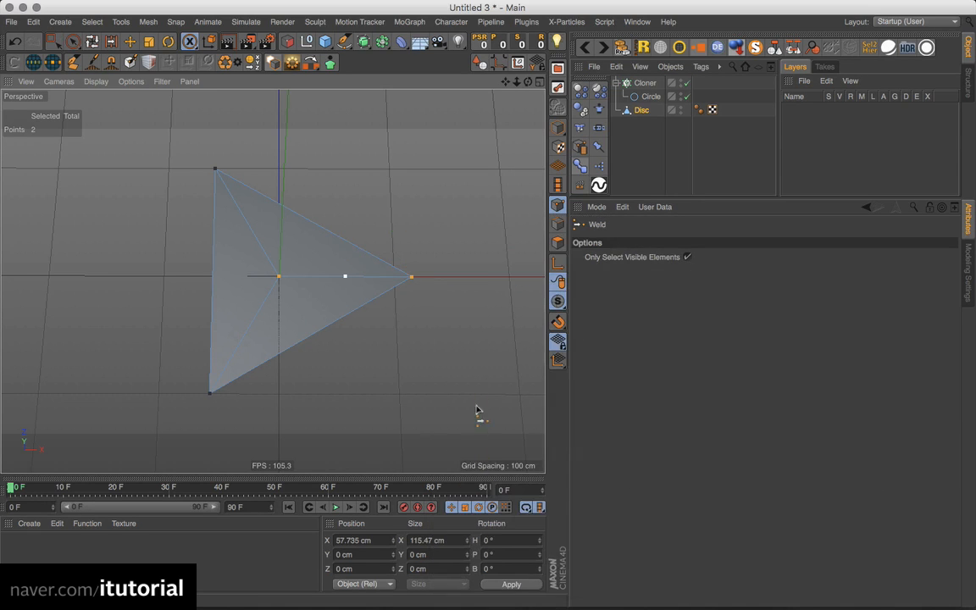
pyautogui.click(414, 282)
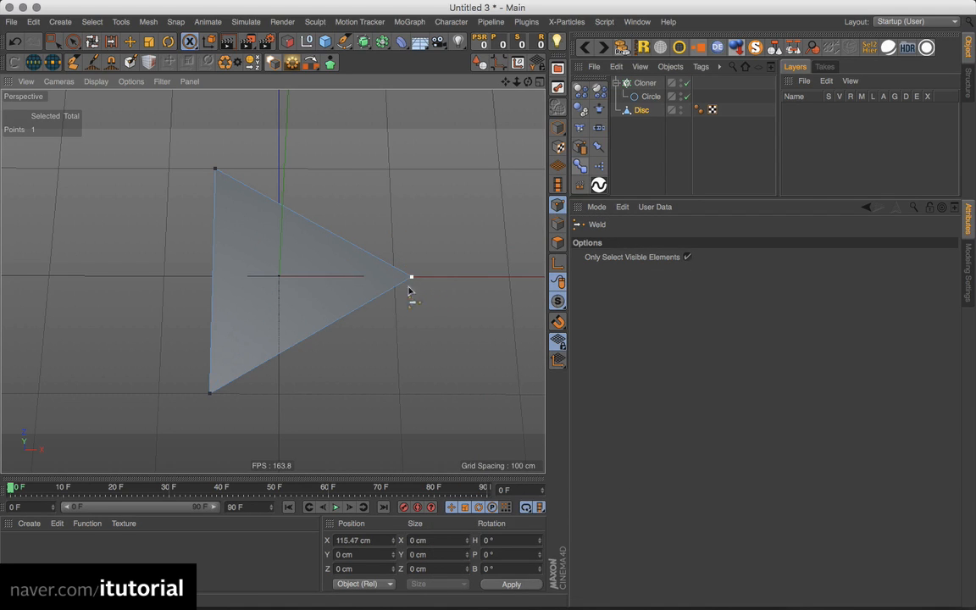
# Return to Model mode, assign the new Disc as the Cloner's object, and inspect where the cloned circles meet
pyautogui.click(558, 127)
pyautogui.click(645, 83)
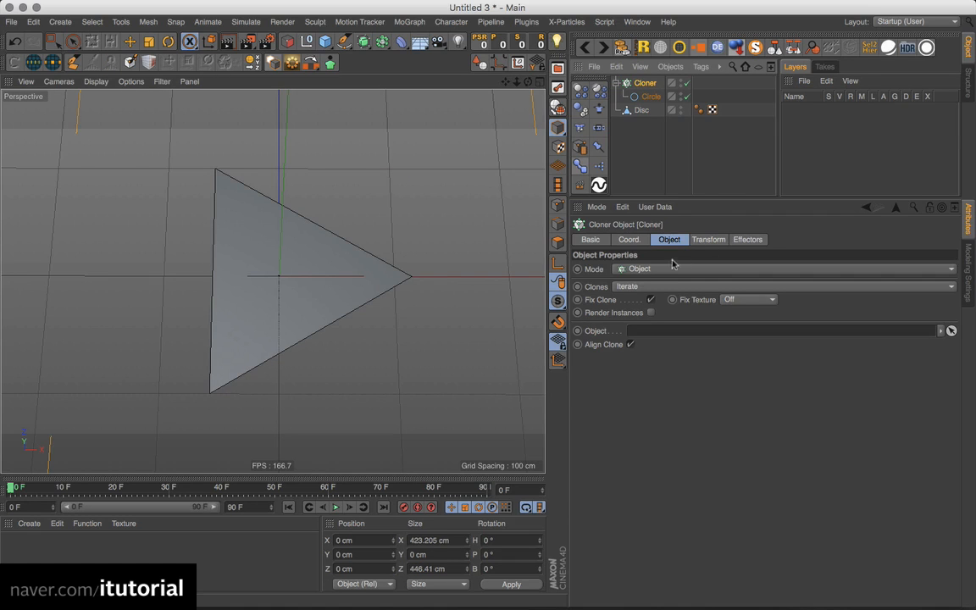
pyautogui.moveTo(642, 111); pyautogui.dragTo(644, 330)
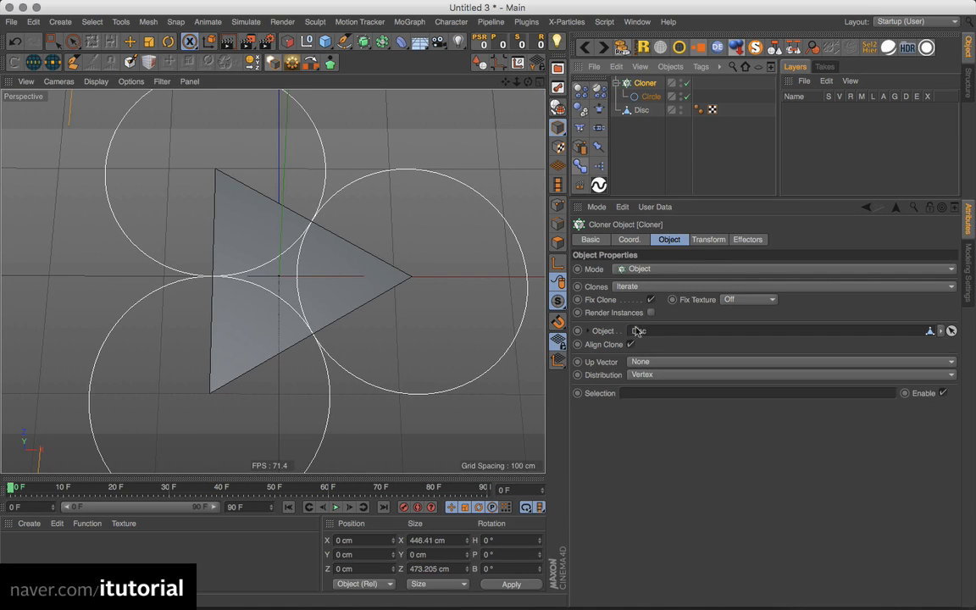
pyautogui.keyDown('alt'); pyautogui.moveTo(344, 283); pyautogui.dragTo(402, 274); pyautogui.keyUp('alt')
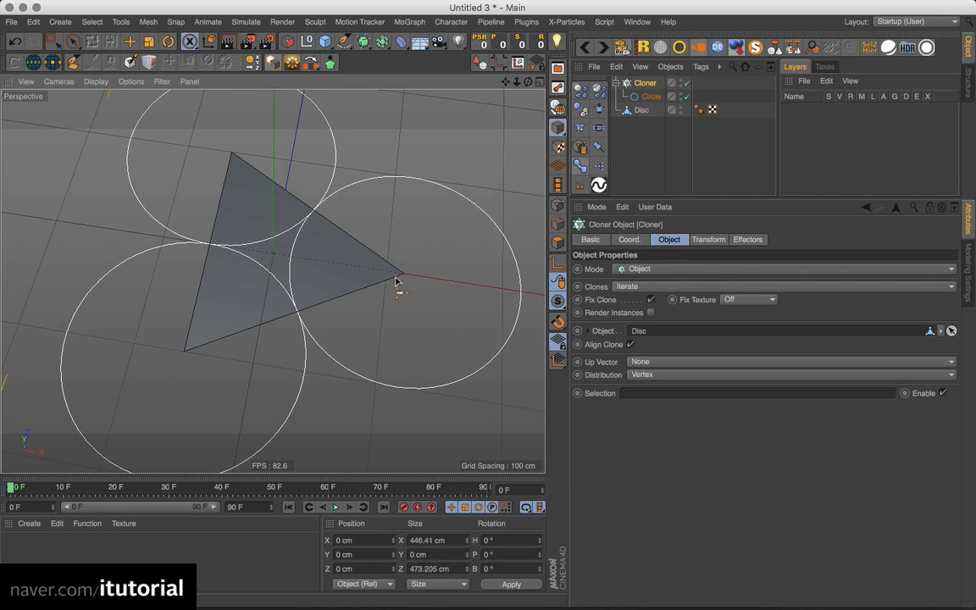
pyautogui.keyDown('alt'); pyautogui.moveTo(306, 245); pyautogui.dragTo(309, 278); pyautogui.keyUp('alt')
pyautogui.scroll(2, 327, 296)
pyautogui.scroll(5, 356, 301)
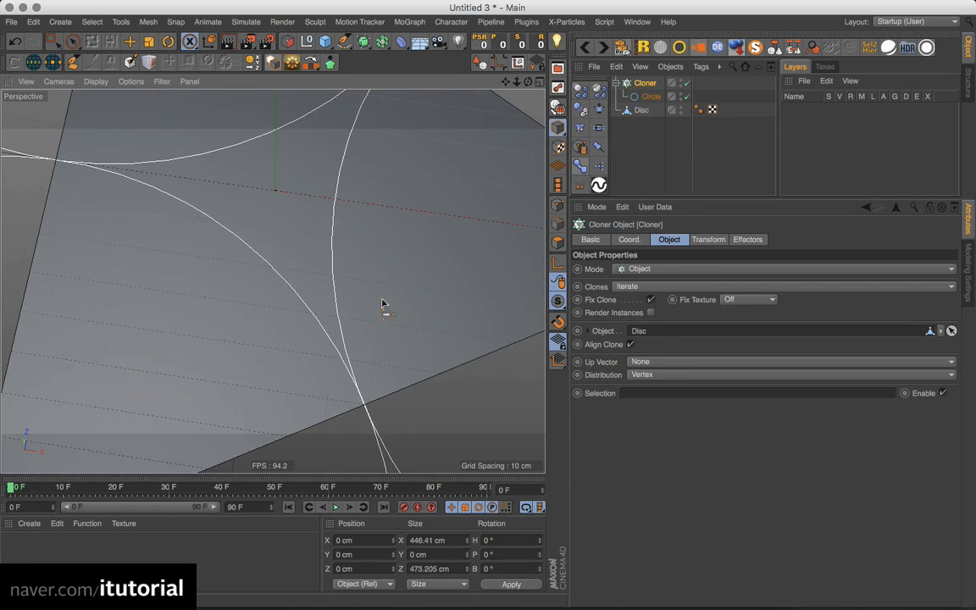
pyautogui.scroll(-6, 339, 310)
pyautogui.keyDown('alt'); pyautogui.moveTo(335, 312); pyautogui.dragTo(343, 272); pyautogui.keyUp('alt')
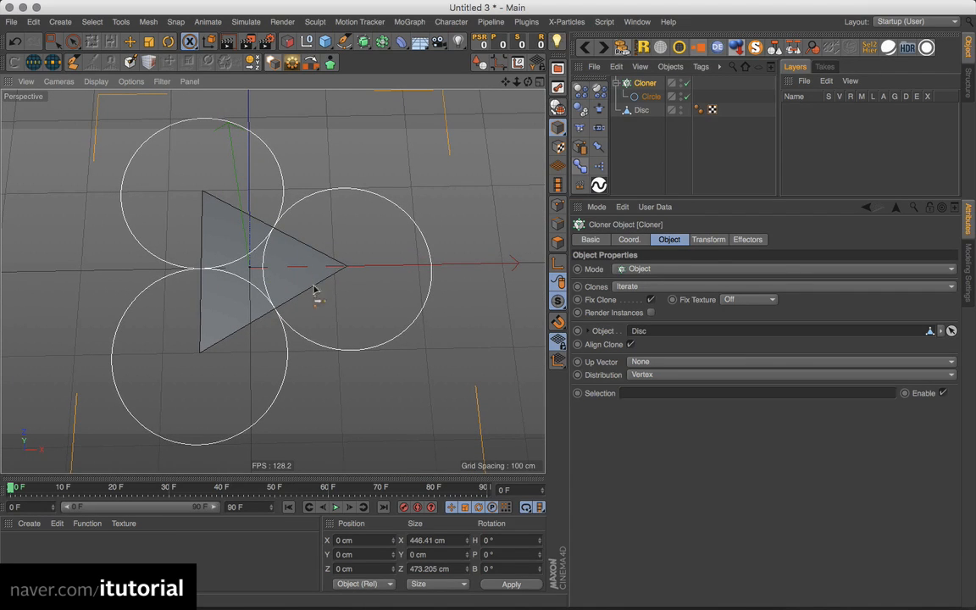
# Delete the Disc, the Circle and the Cloner from the scene
pyautogui.click(637, 111)
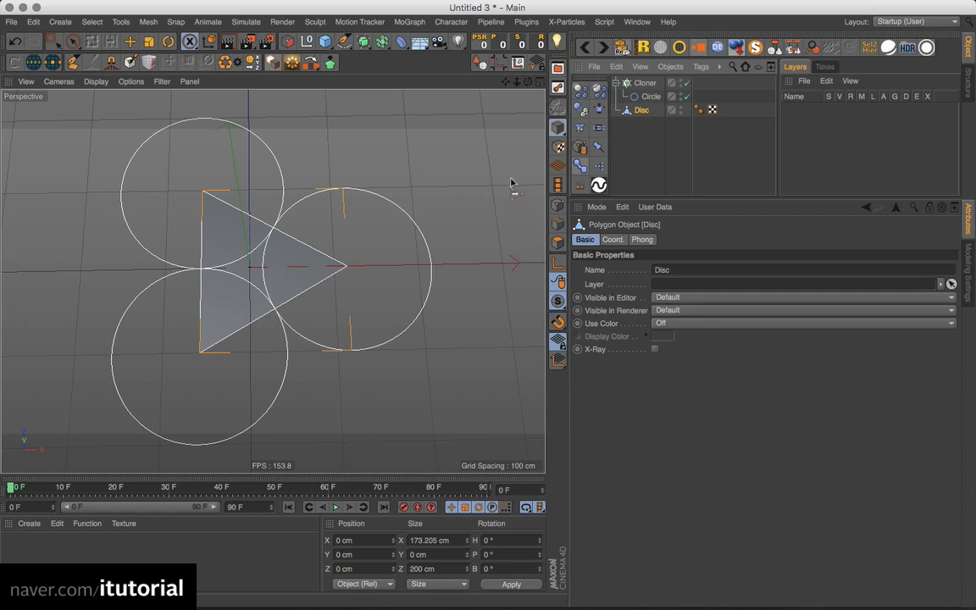
pyautogui.moveTo(639, 126); pyautogui.dragTo(643, 95)
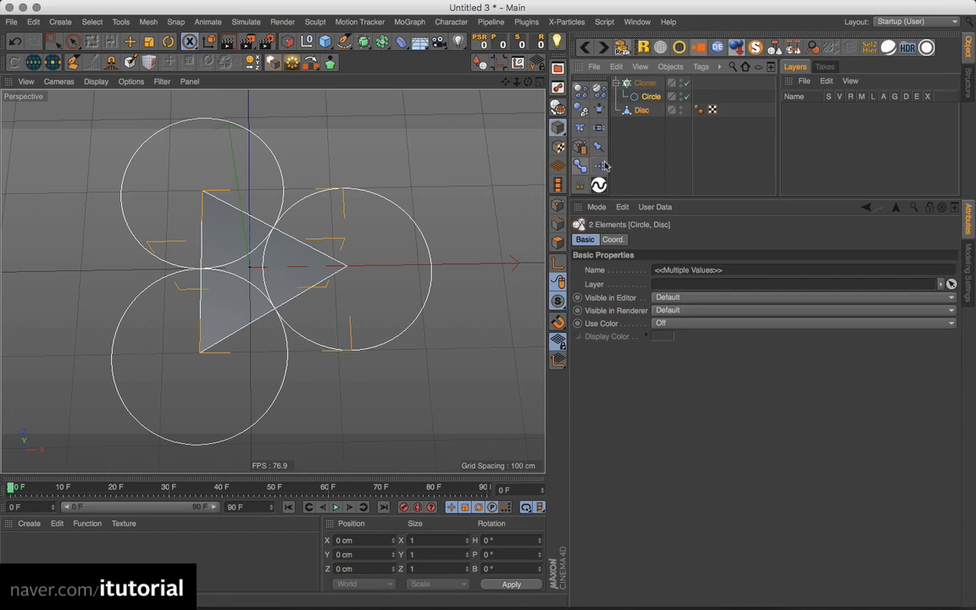
pyautogui.press('Delete')
pyautogui.click(640, 83)
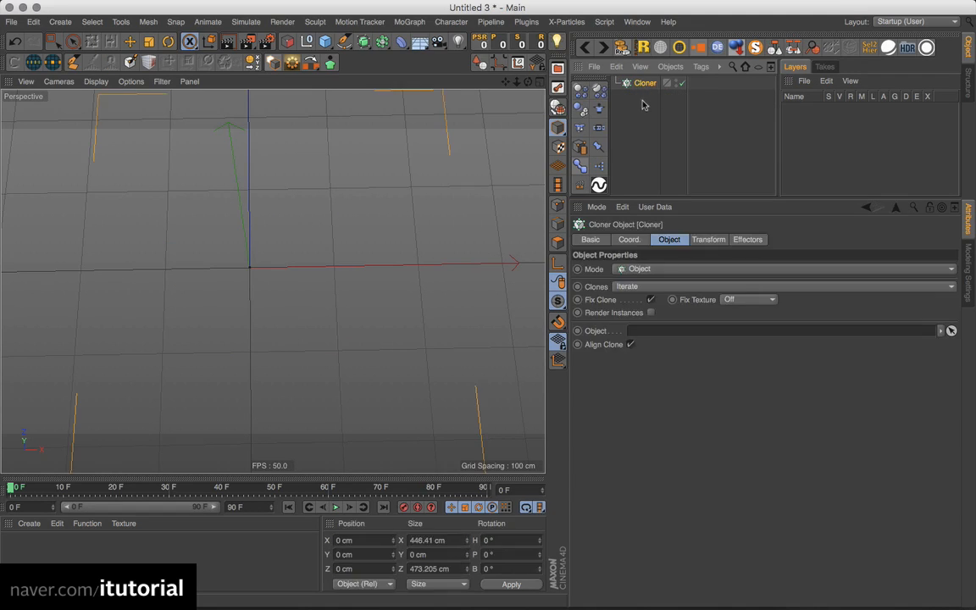
pyautogui.press('Delete')
# Create a fresh Disc primitive with 3 rotation segments and 1 disc segment
pyautogui.click(325, 42)
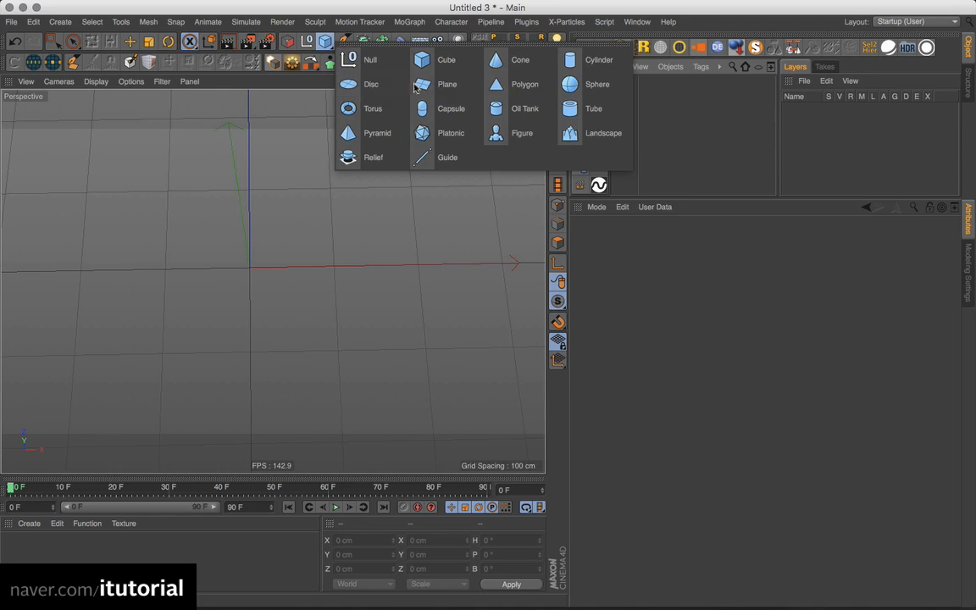
pyautogui.click(366, 84)
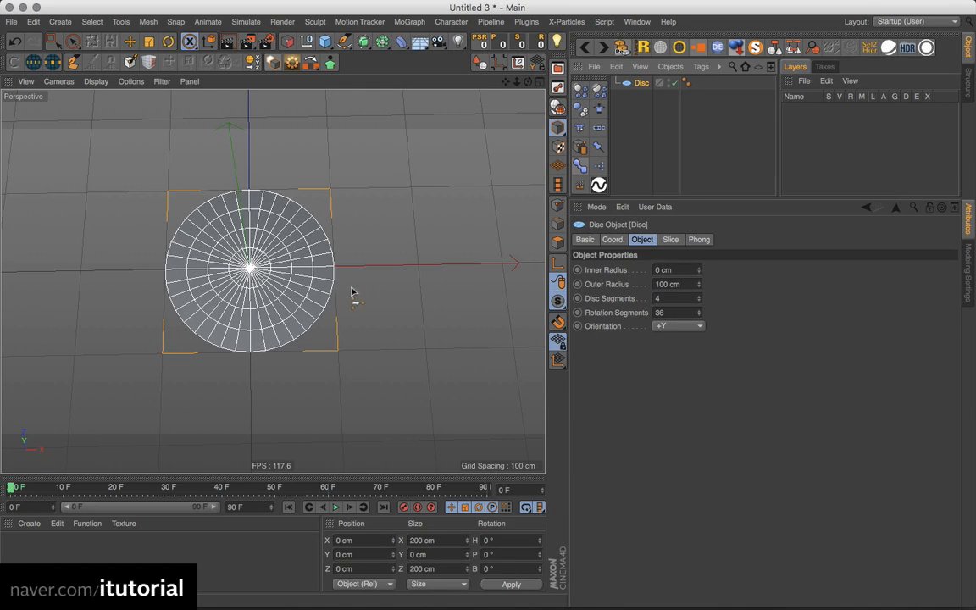
pyautogui.moveTo(674, 312); pyautogui.dragTo(637, 328)
pyautogui.write('3')
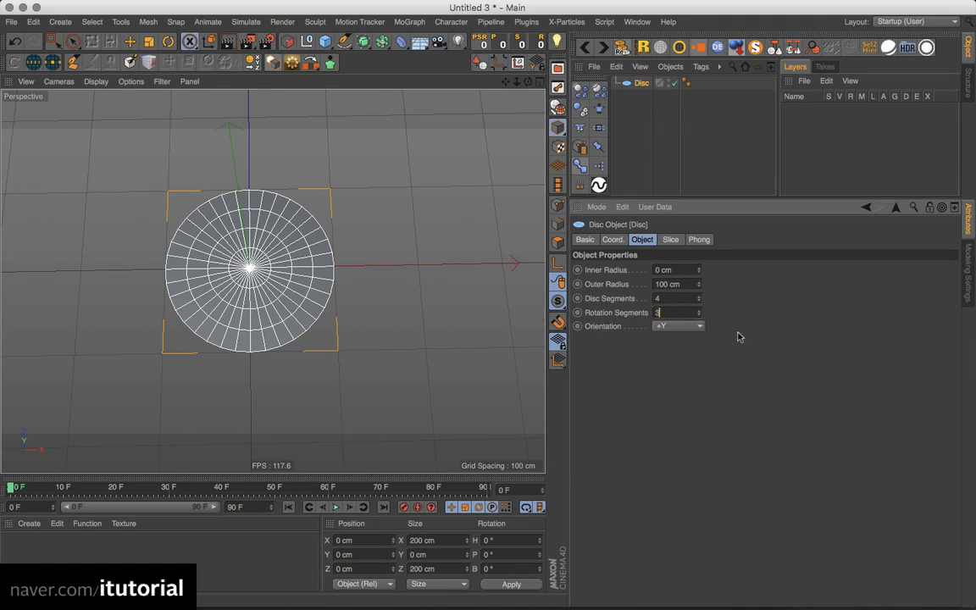
pyautogui.press('Return')
pyautogui.moveTo(699, 298); pyautogui.dragTo(697, 338)
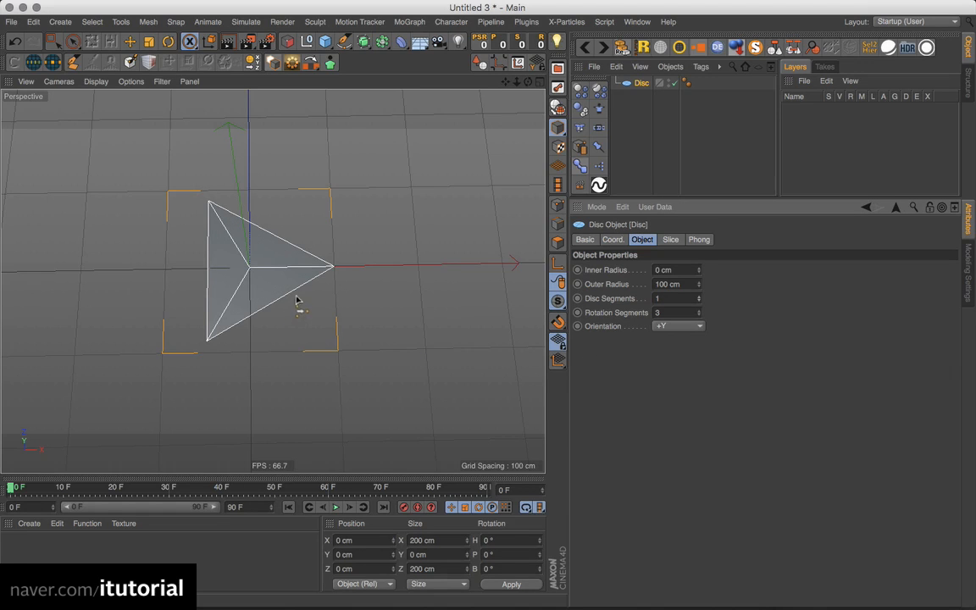
# Set the triangular Disc's outer radius to 115.47 cm
pyautogui.keyDown('alt'); pyautogui.moveTo(303, 294); pyautogui.dragTo(320, 268); pyautogui.keyUp('alt')
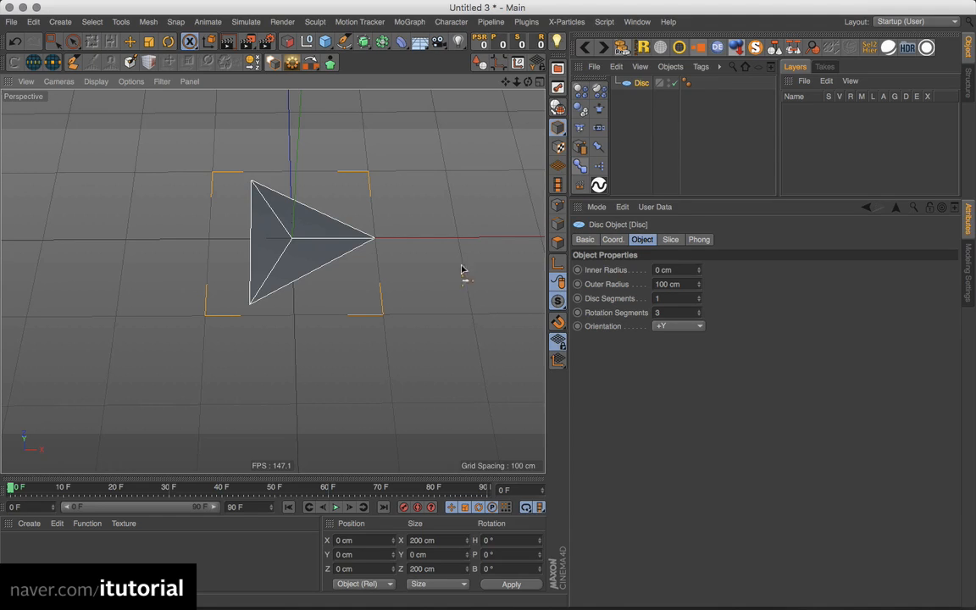
pyautogui.click(677, 284)
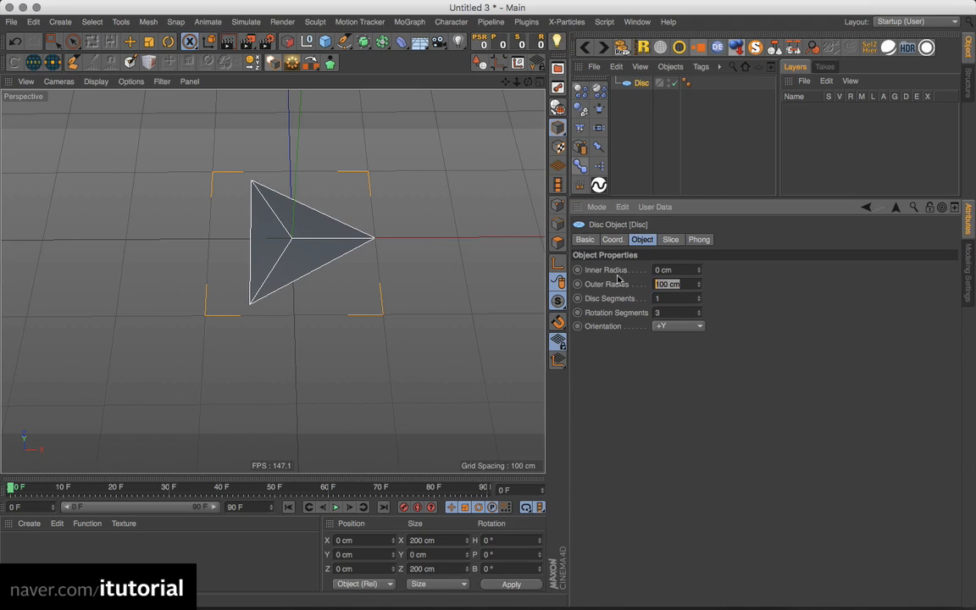
pyautogui.write('115.47')
pyautogui.press('Return')
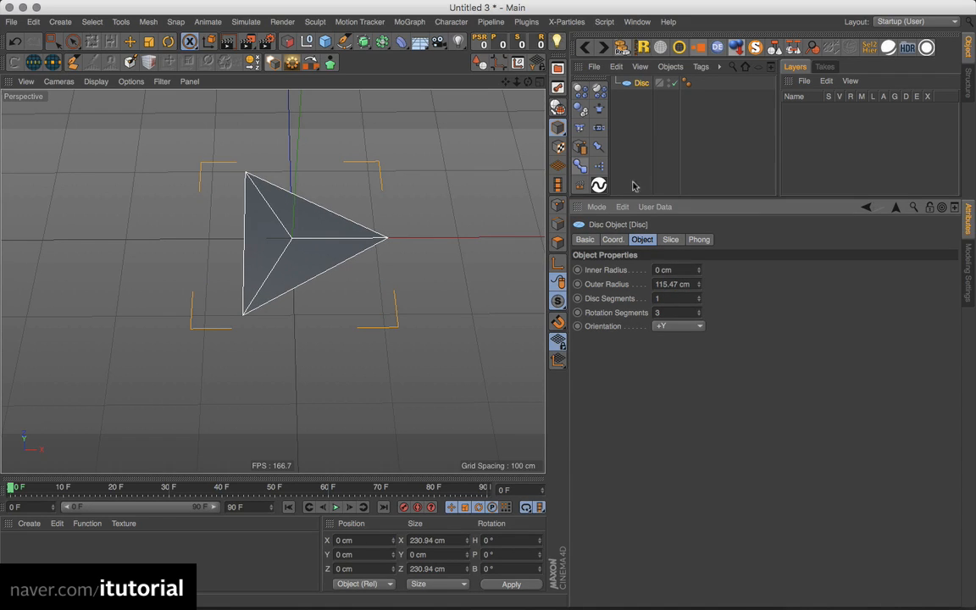
# Convert the Disc to an editable polygon object, weld its centre point into the X-axis corner, and return to Model mode
pyautogui.click(557, 107)
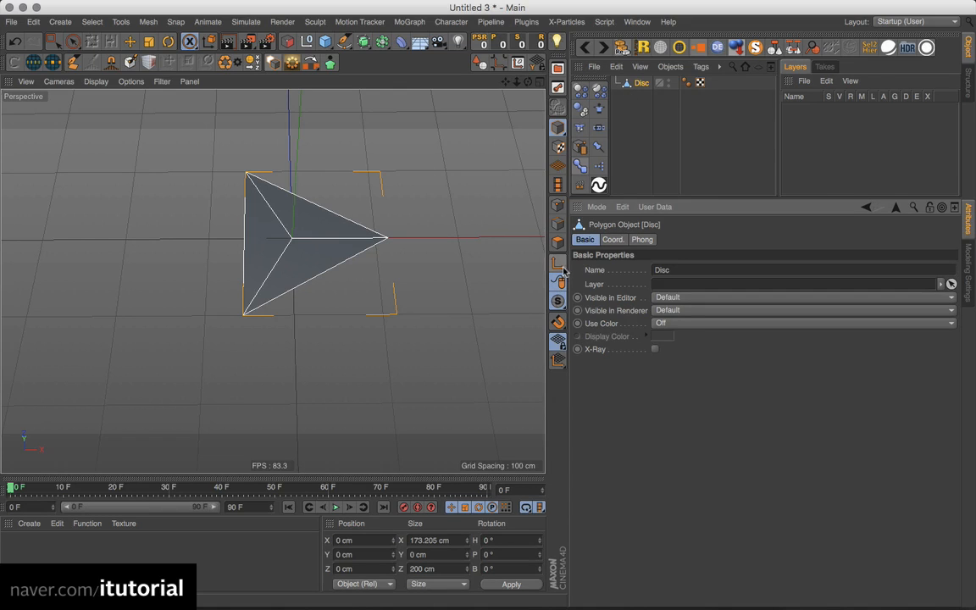
pyautogui.click(558, 205)
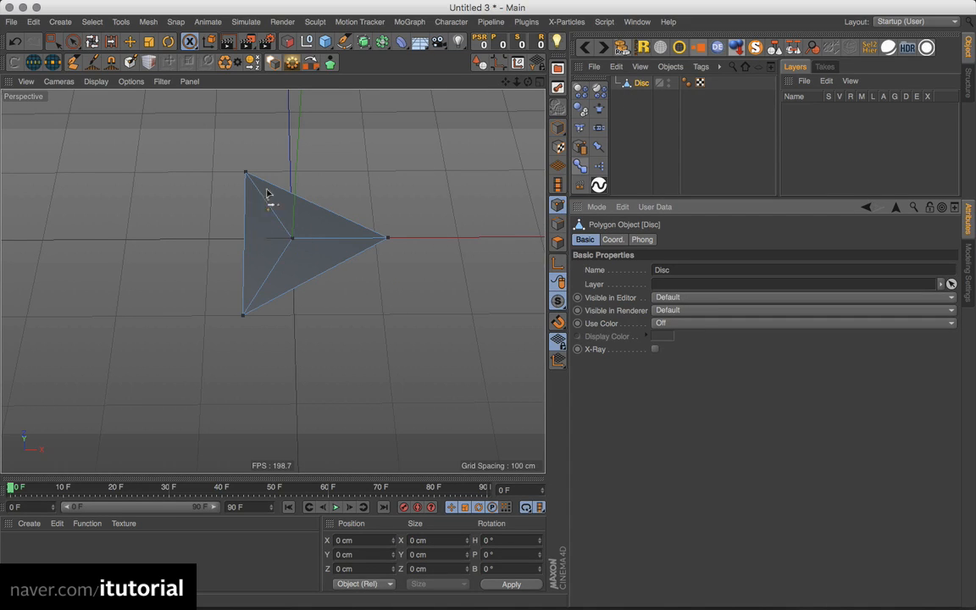
pyautogui.click(53, 42)
pyautogui.moveTo(263, 225); pyautogui.dragTo(398, 251)
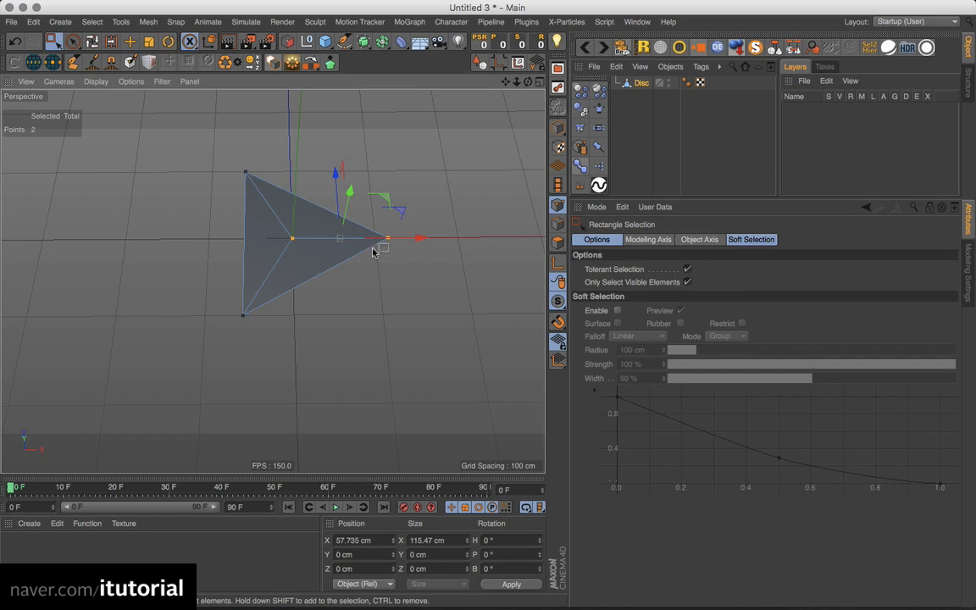
pyautogui.rightClick(428, 157)
pyautogui.click(458, 399)
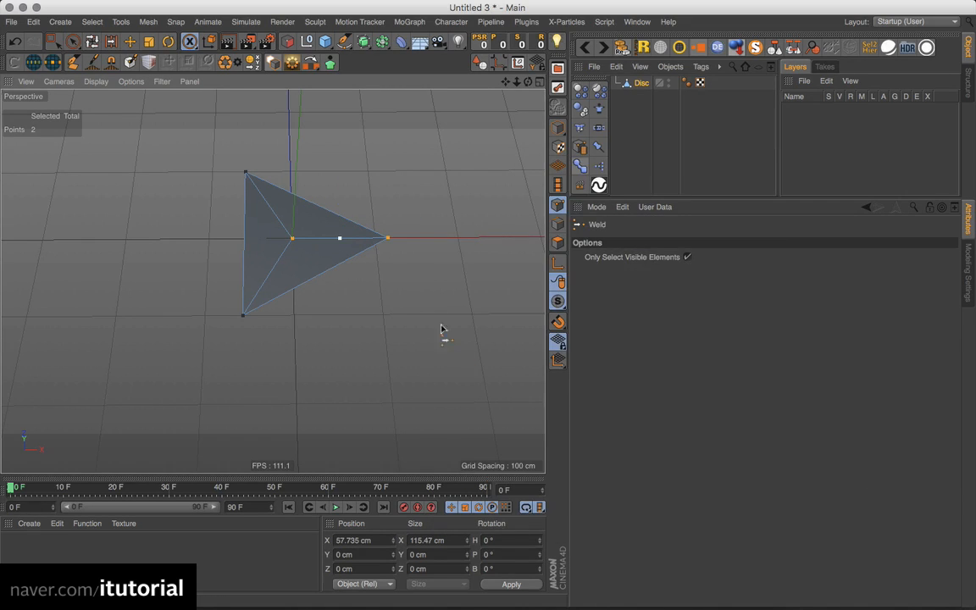
pyautogui.click(387, 238)
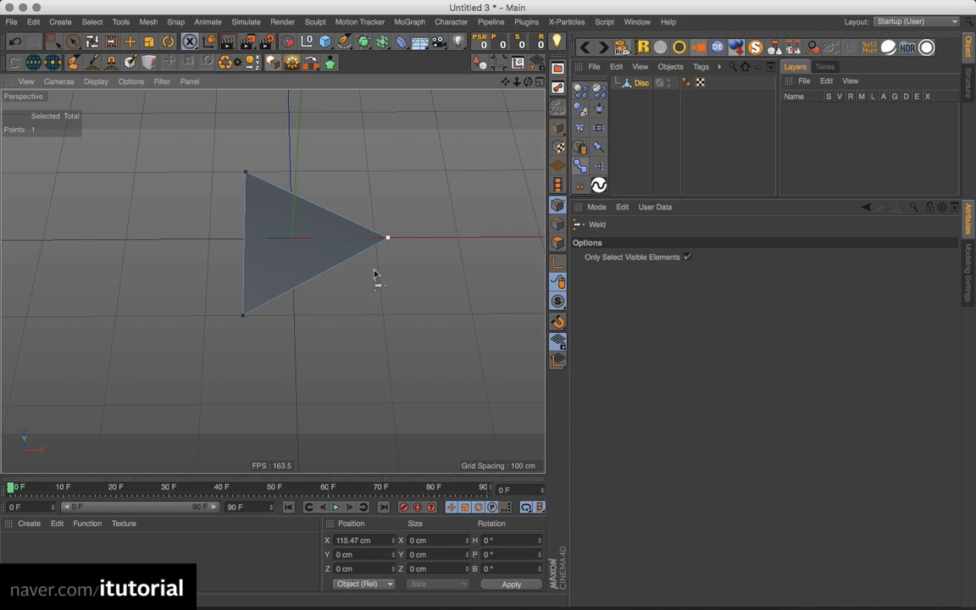
pyautogui.click(559, 127)
# Set the Disc's heading rotation (R.H) to -30°
pyautogui.keyDown('alt'); pyautogui.moveTo(324, 268); pyautogui.dragTo(341, 269); pyautogui.keyUp('alt')
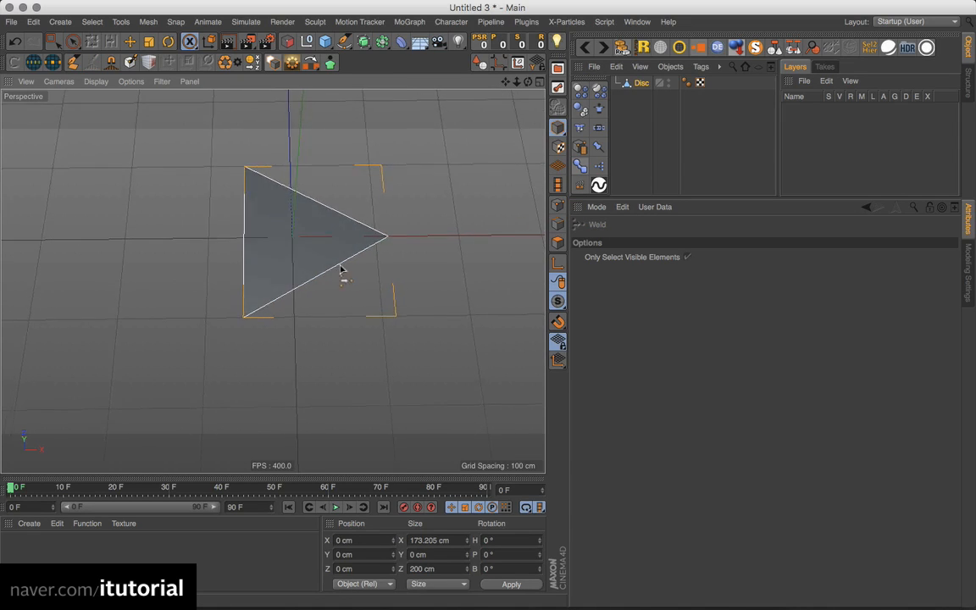
pyautogui.keyDown('alt'); pyautogui.moveTo(341, 270); pyautogui.dragTo(344, 289, button='middle'); pyautogui.keyUp('alt')
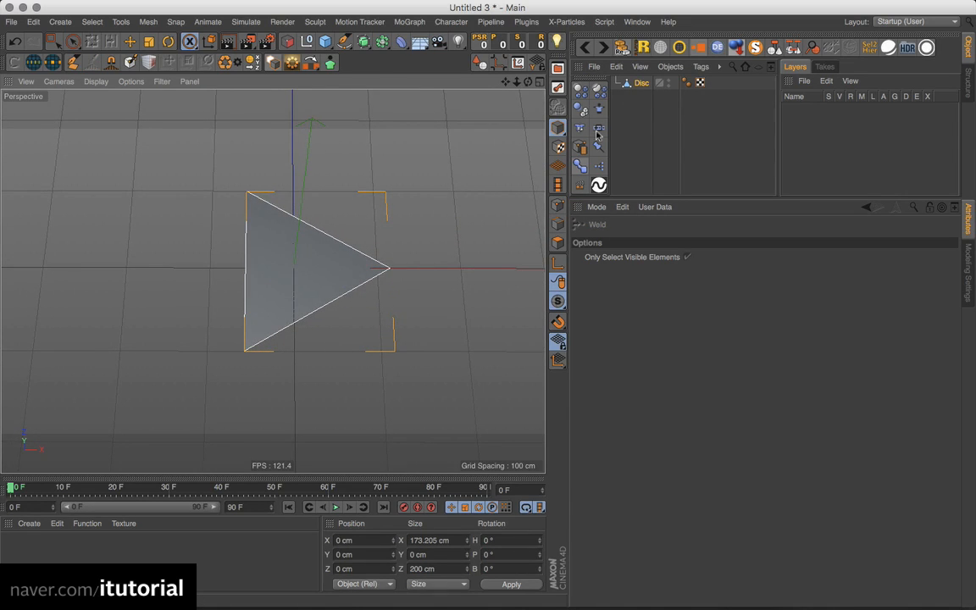
pyautogui.click(642, 83)
pyautogui.click(612, 239)
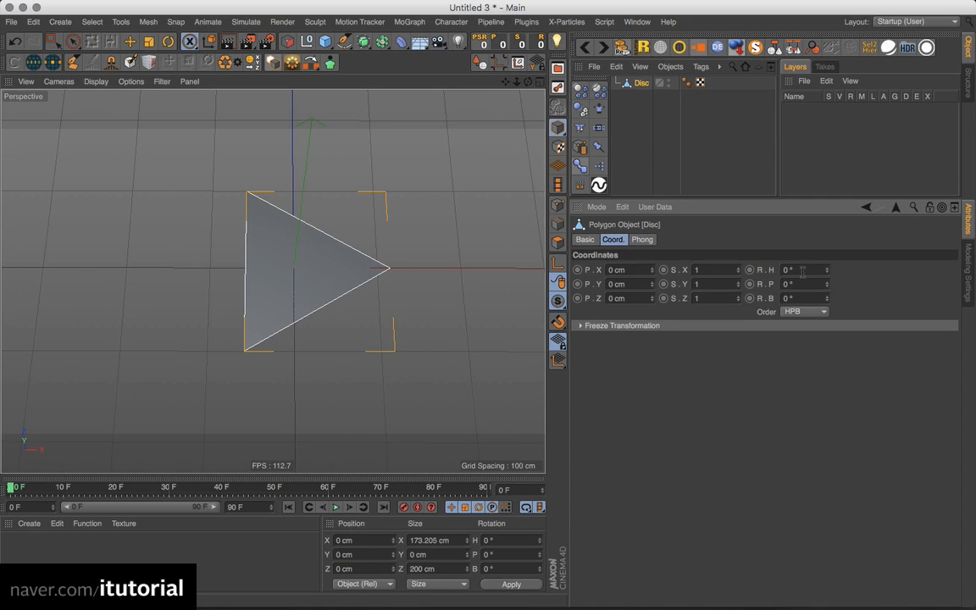
pyautogui.click(128, 41)
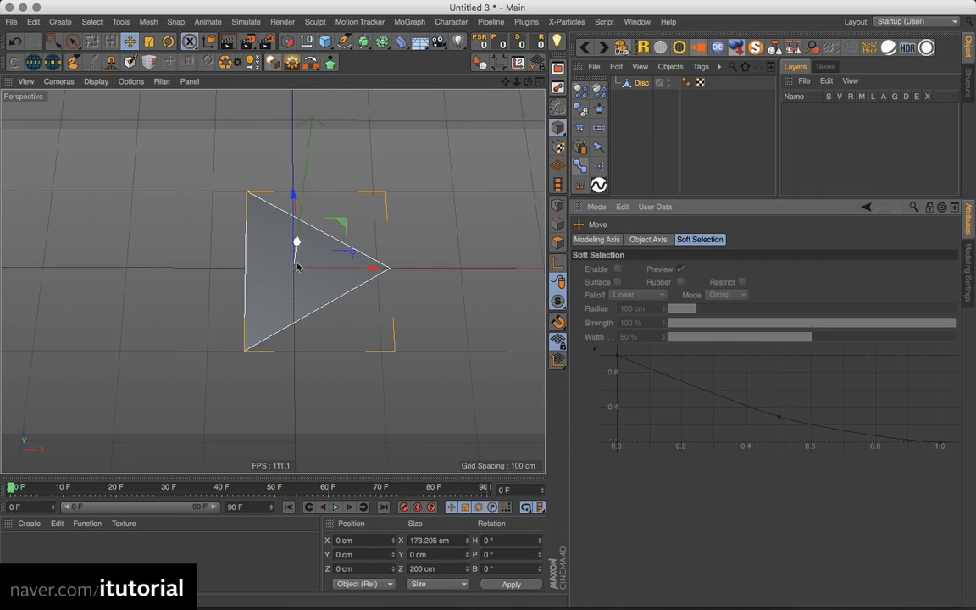
pyautogui.click(644, 84)
pyautogui.click(802, 270)
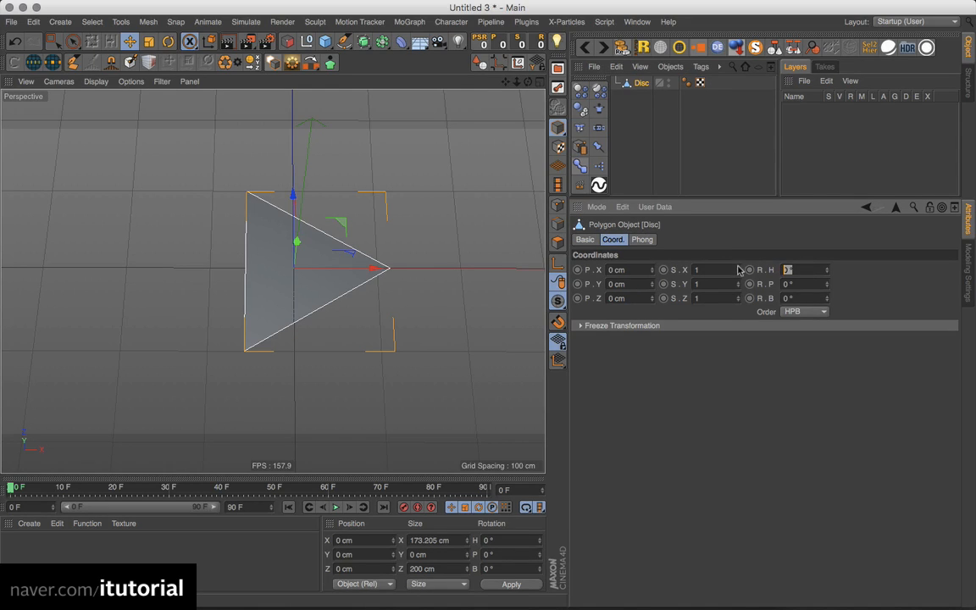
pyautogui.write('-30')
pyautogui.press('Return')
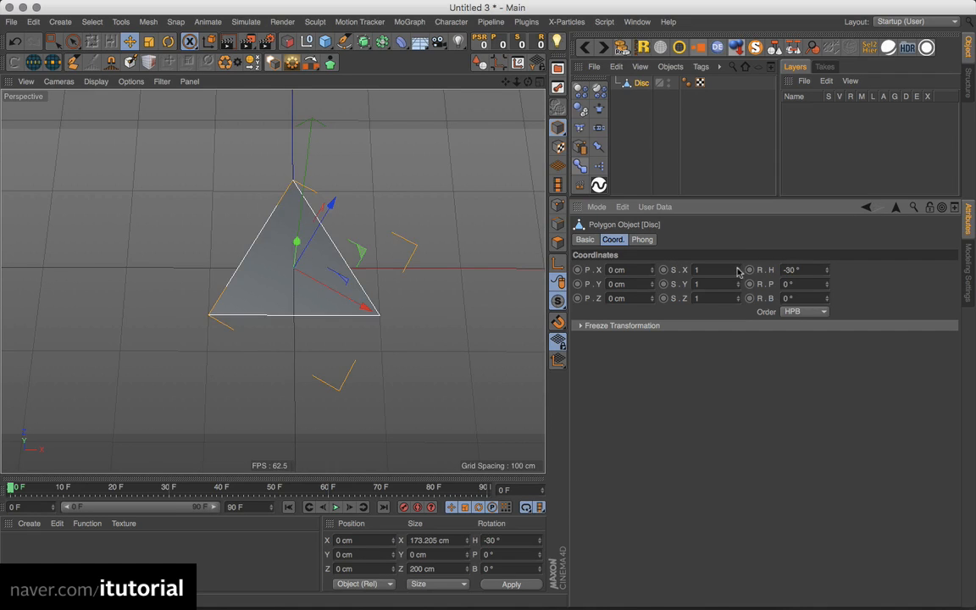
# In the Top view, enable axis modification and set the Disc axis's heading to 0° without rotating the triangle
pyautogui.keyDown('alt'); pyautogui.moveTo(363, 294); pyautogui.dragTo(378, 264); pyautogui.keyUp('alt')
pyautogui.click(539, 81)
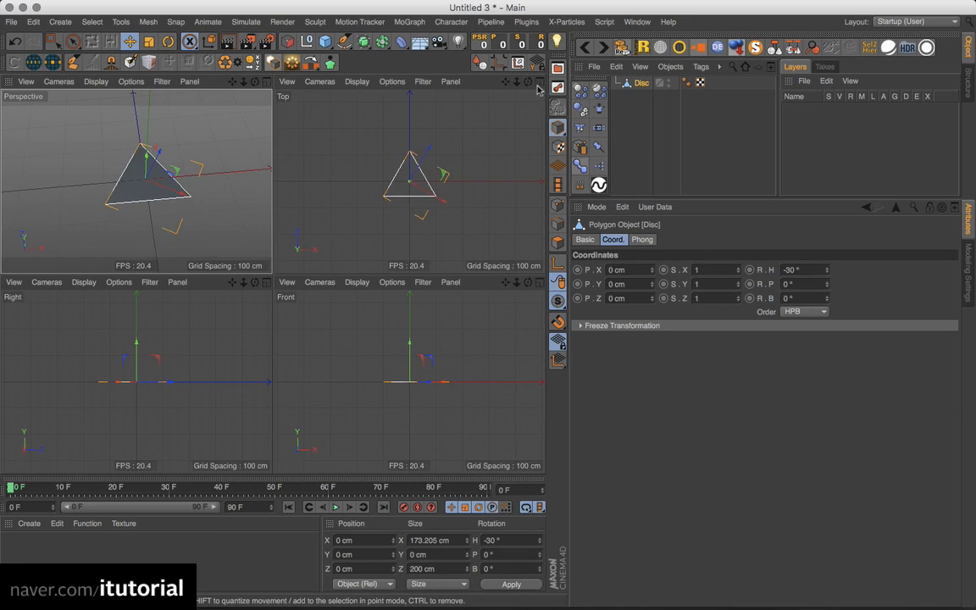
pyautogui.middleClick(477, 95)
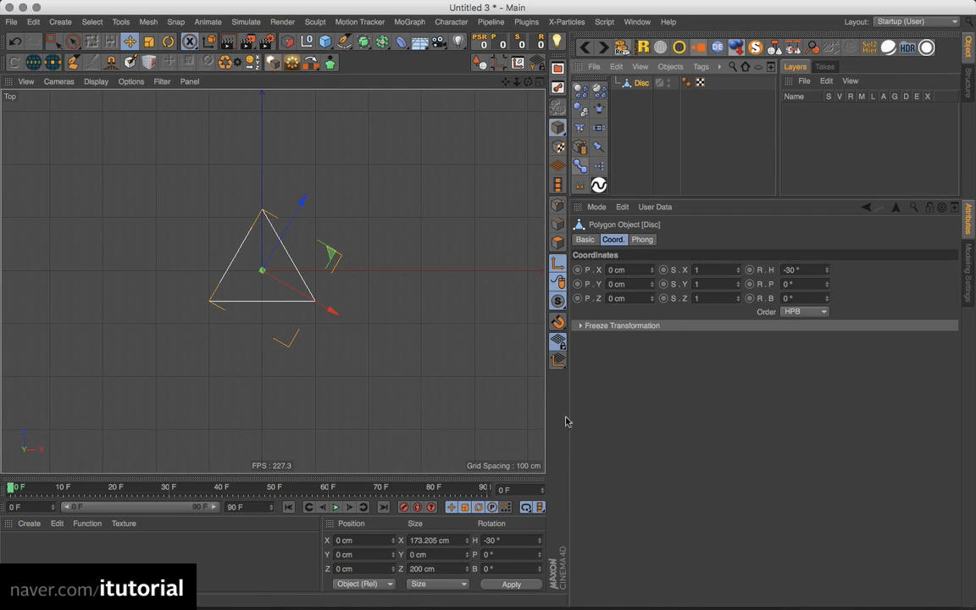
pyautogui.click(508, 540)
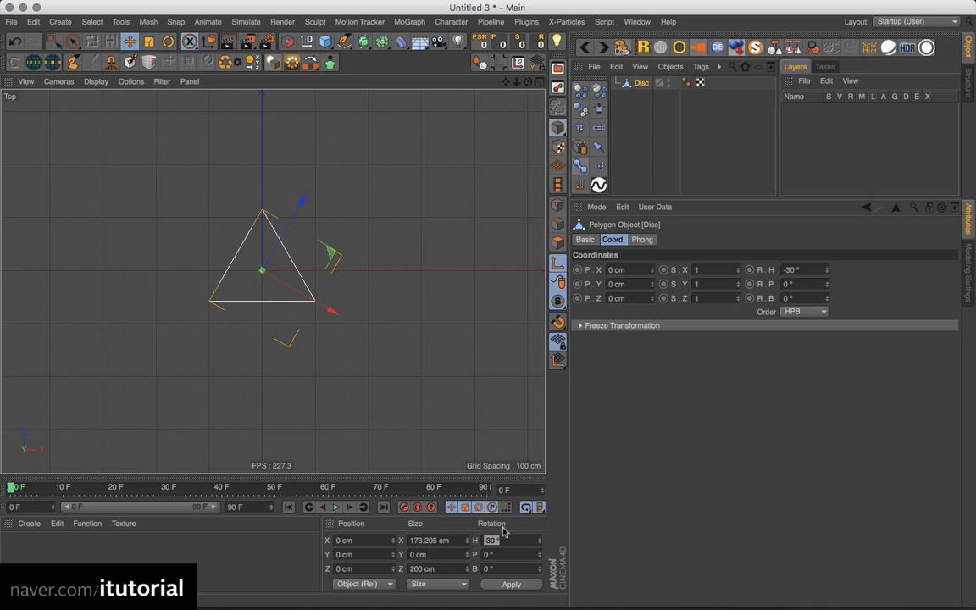
pyautogui.write('0')
pyautogui.press('Return')
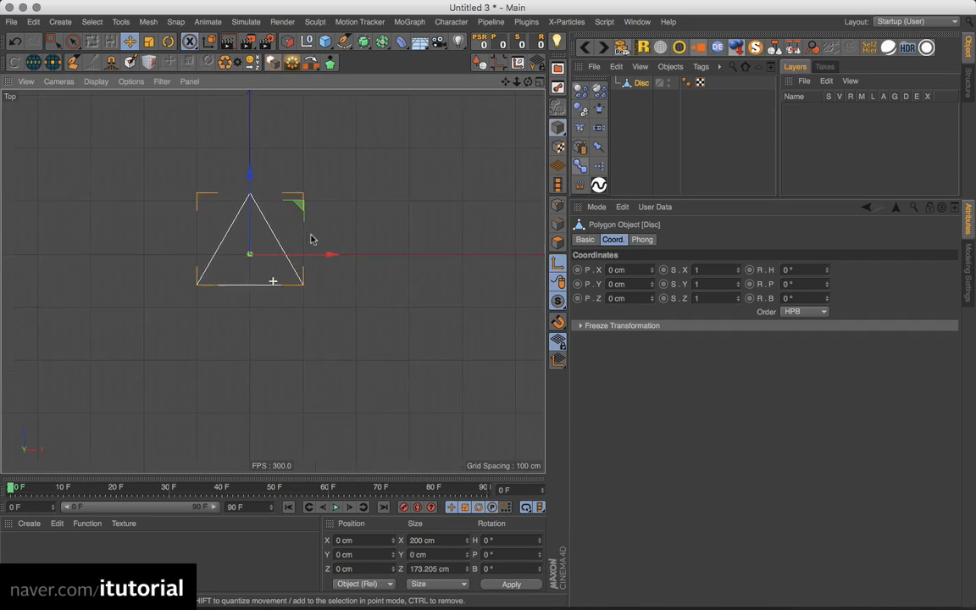
# Activate the Measure & Construction tool and enable snapping with Vertex, Edge and Mid Point Snap
pyautogui.scroll(4, 296, 242)
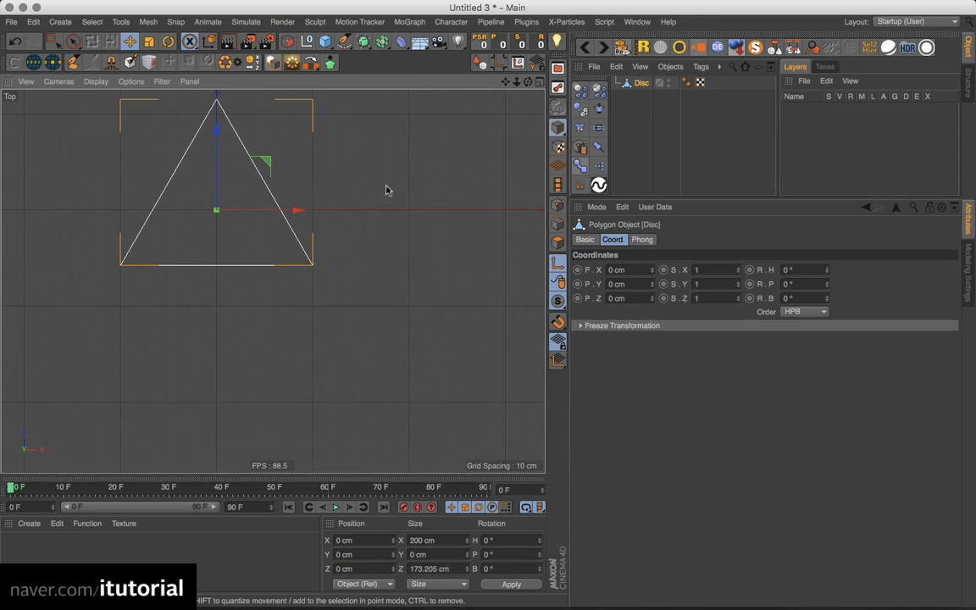
pyautogui.keyDown('alt'); pyautogui.moveTo(347, 220); pyautogui.dragTo(351, 279, button='middle'); pyautogui.keyUp('alt')
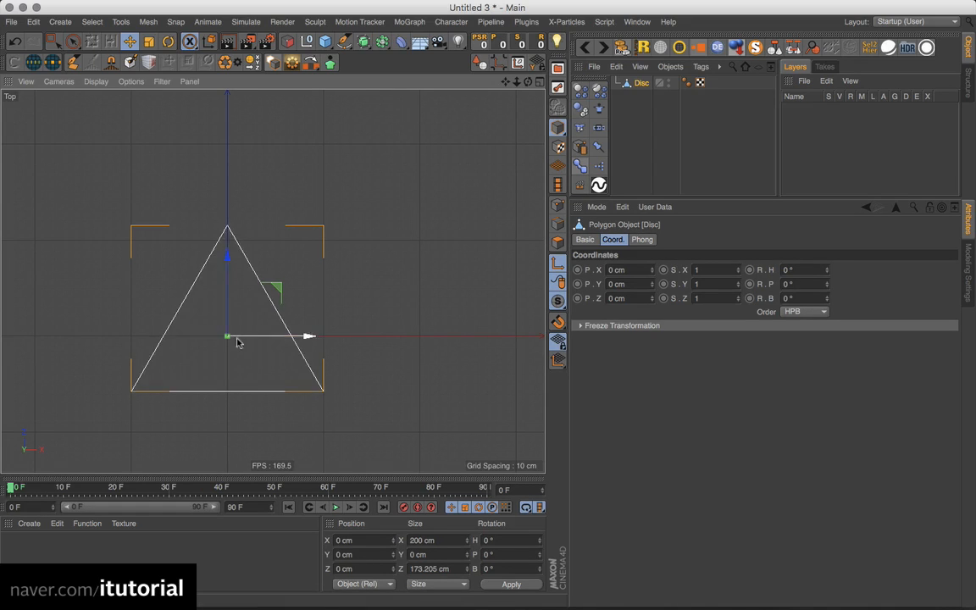
pyautogui.keyDown('alt'); pyautogui.moveTo(171, 405); pyautogui.dragTo(186, 342, button='middle'); pyautogui.keyUp('alt')
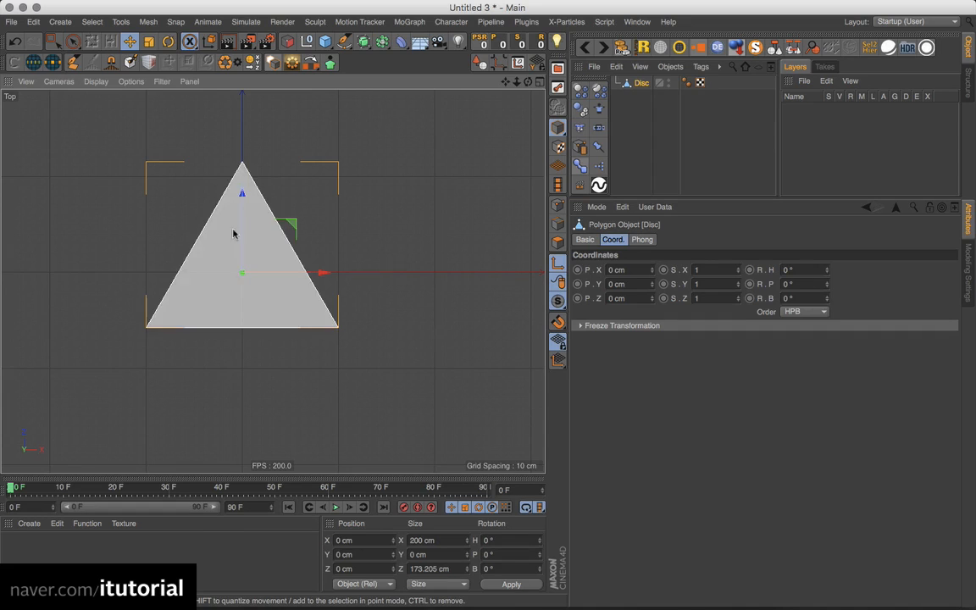
pyautogui.keyDown('alt'); pyautogui.moveTo(301, 232); pyautogui.dragTo(297, 277, button='middle'); pyautogui.keyUp('alt')
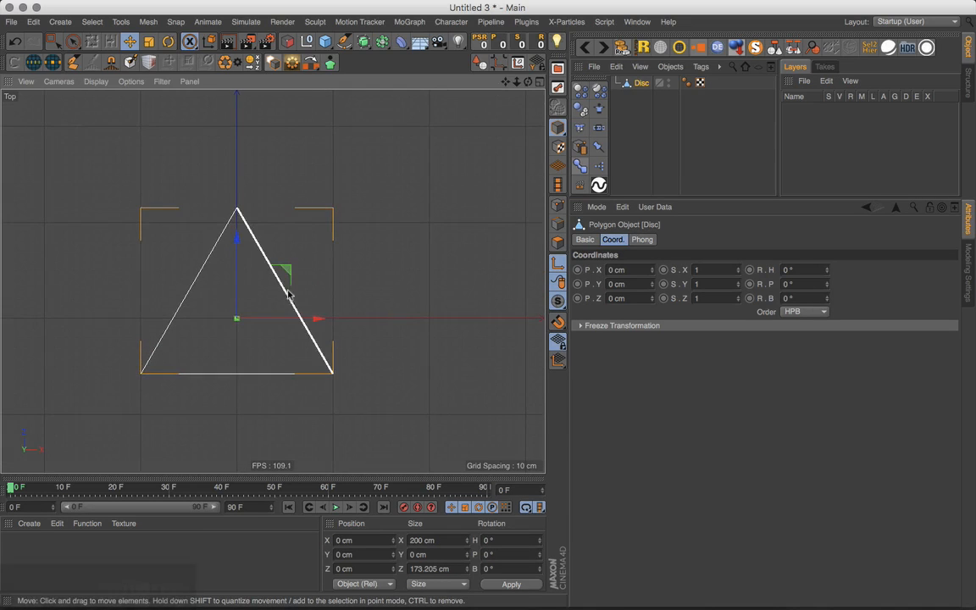
pyautogui.click(92, 22)
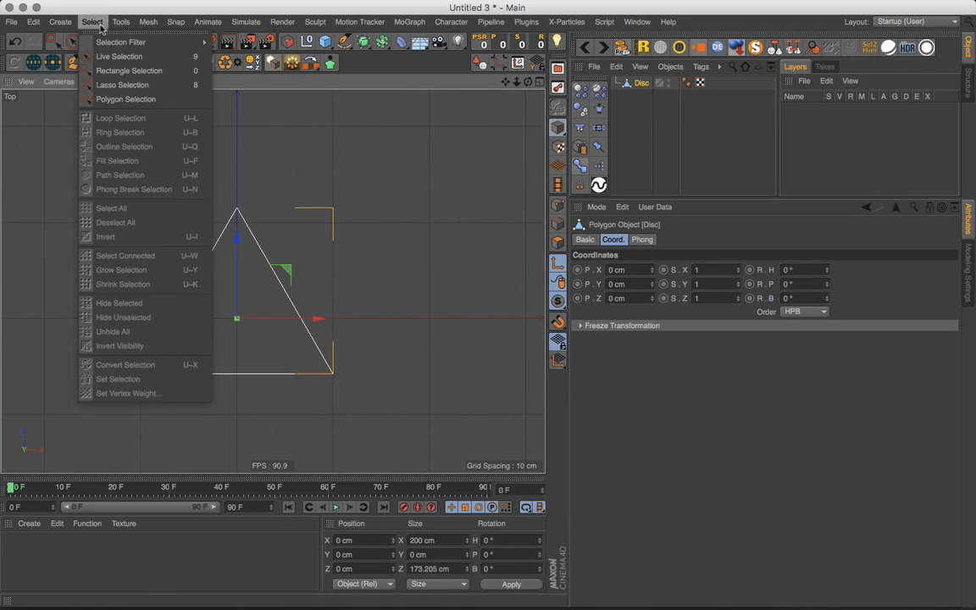
pyautogui.moveTo(122, 22)
pyautogui.click(132, 105)
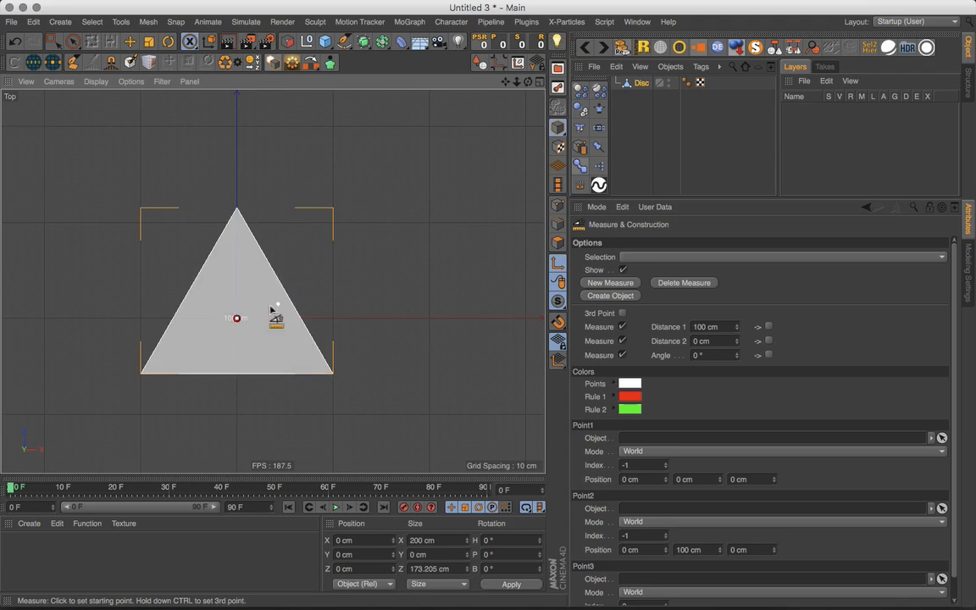
pyautogui.click(559, 322)
pyautogui.moveTo(631, 147); pyautogui.dragTo(682, 165)
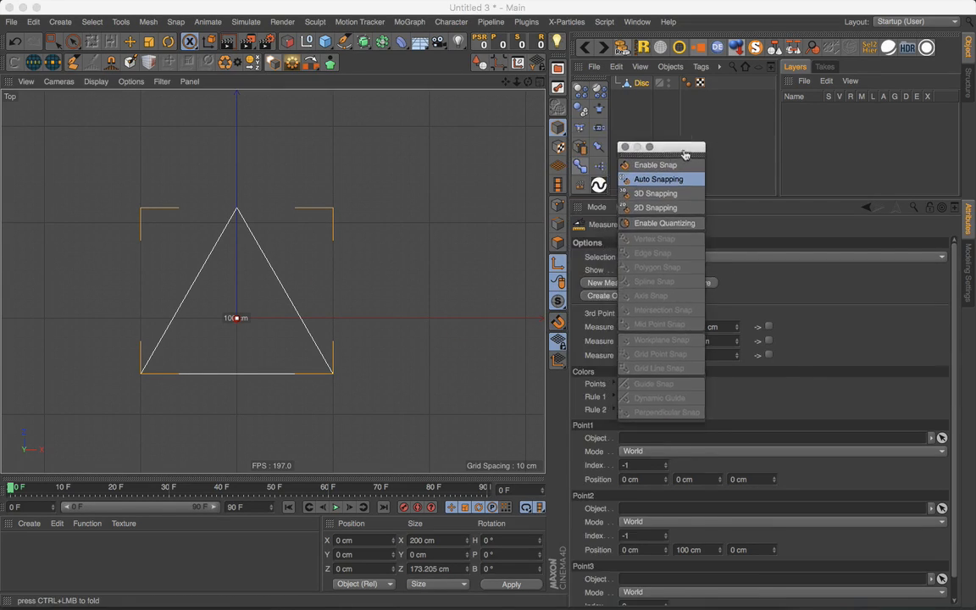
pyautogui.click(637, 170)
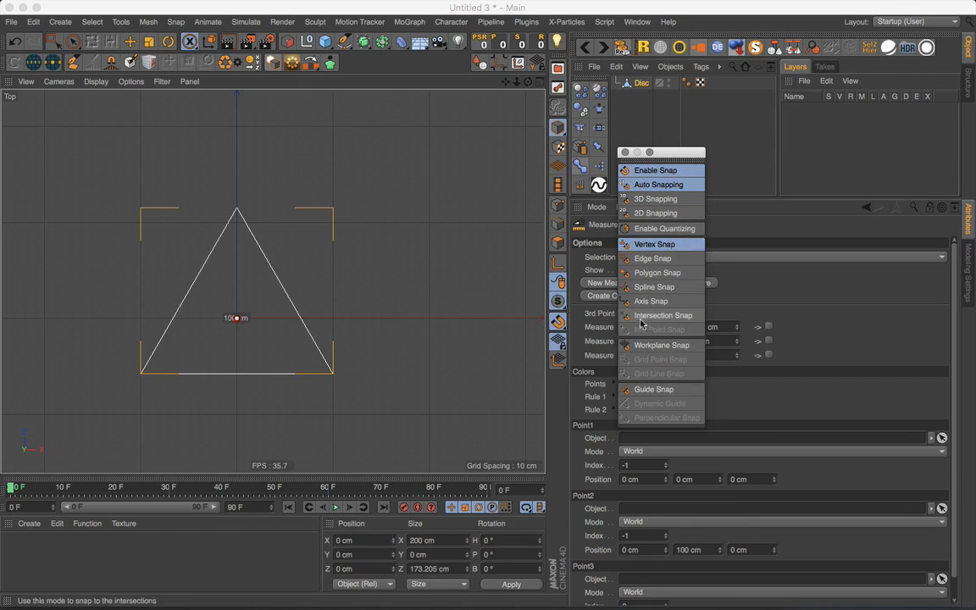
pyautogui.click(652, 258)
pyautogui.click(668, 329)
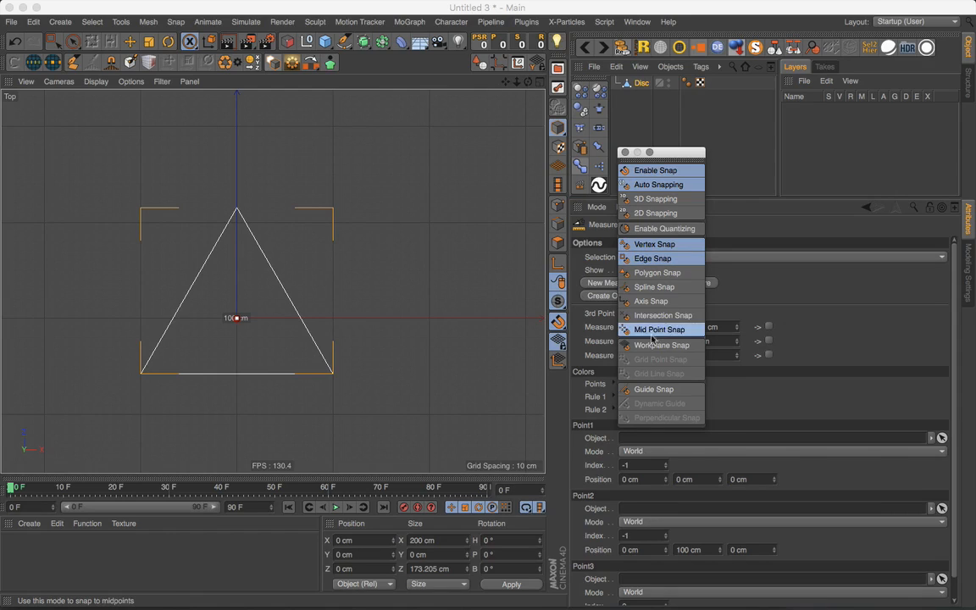
# Measure the triangle's height from its apex to the midpoint of its base
pyautogui.moveTo(236, 319); pyautogui.dragTo(237, 208)
pyautogui.moveTo(237, 318); pyautogui.dragTo(236, 377)
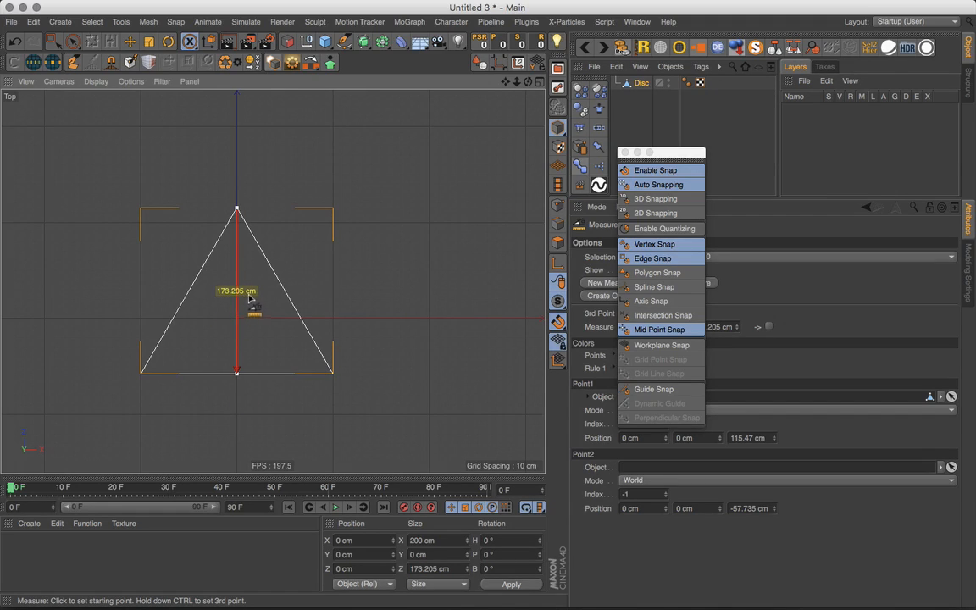
# Turn off snapping and store the triangle's height measurement as a Measure Object hidden in the viewport
pyautogui.click(655, 169)
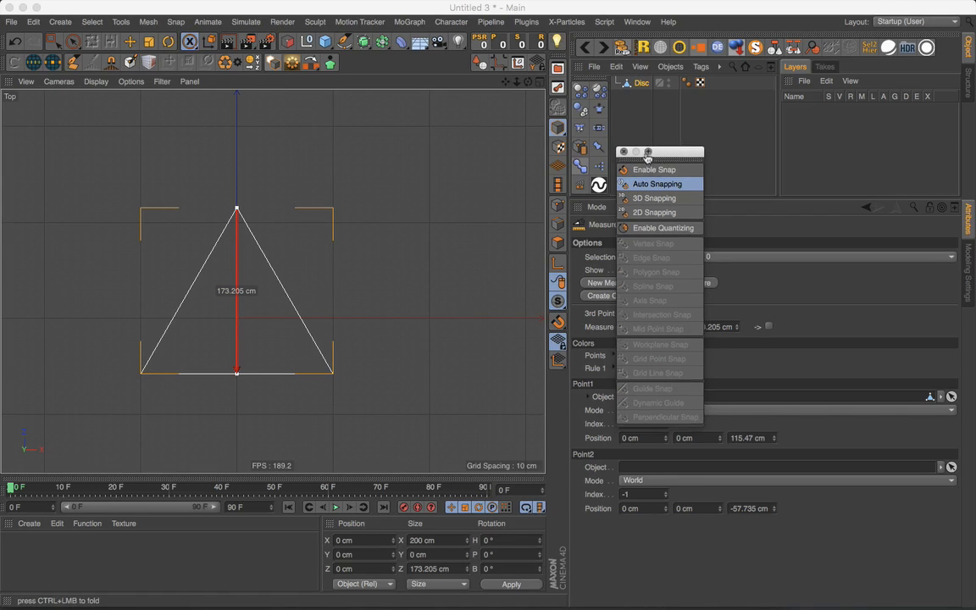
pyautogui.click(627, 153)
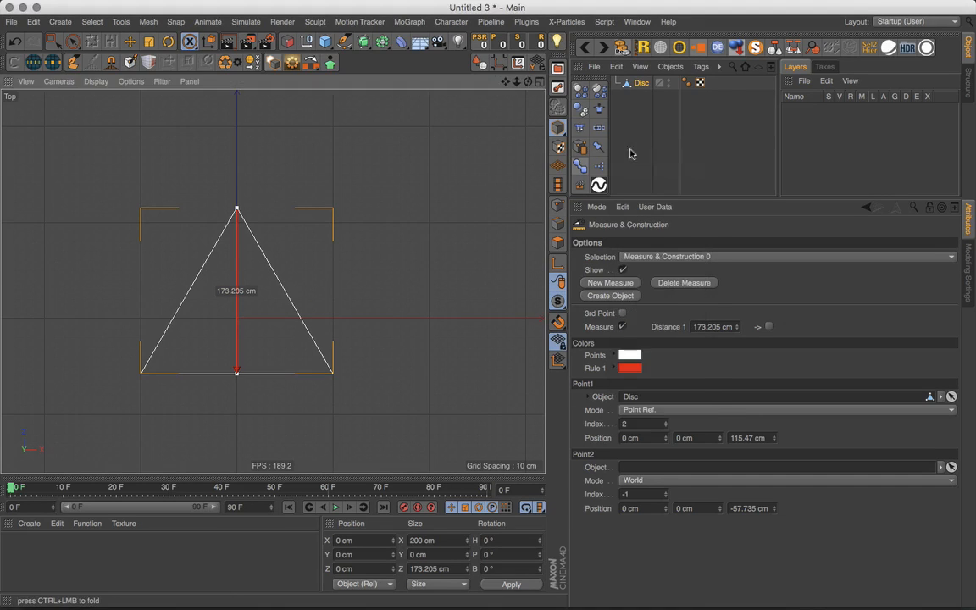
pyautogui.click(633, 298)
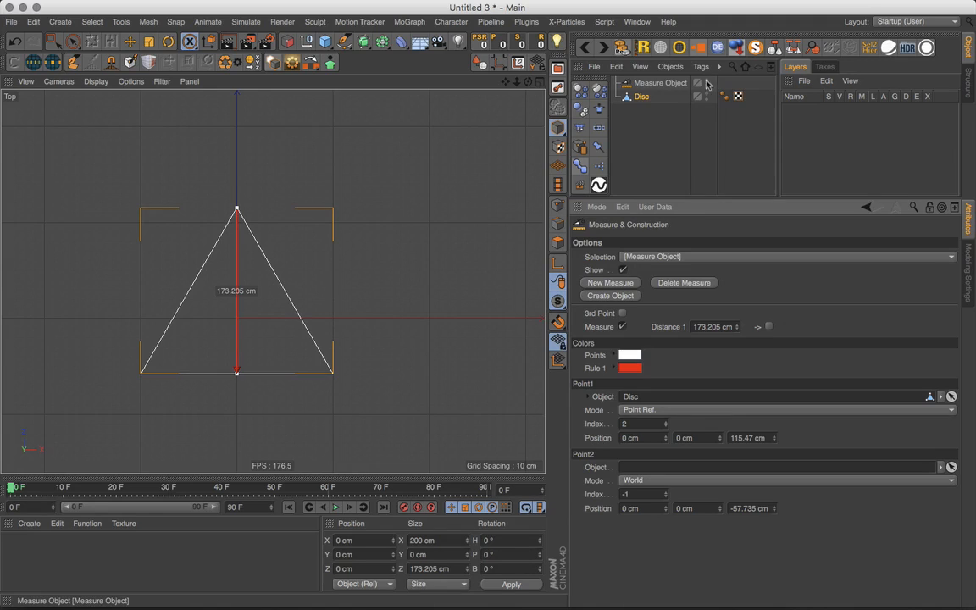
pyautogui.click(707, 82)
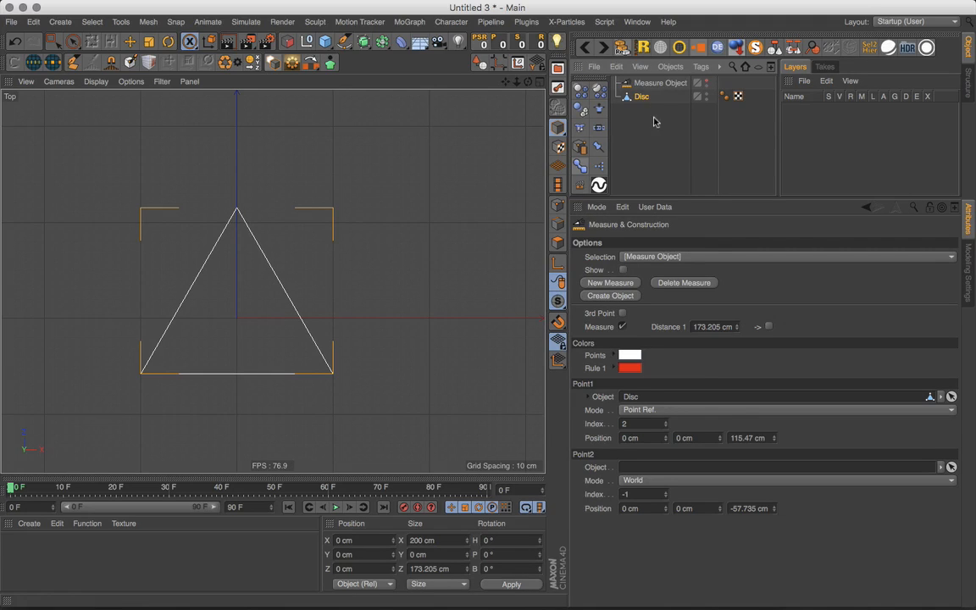
pyautogui.click(72, 40)
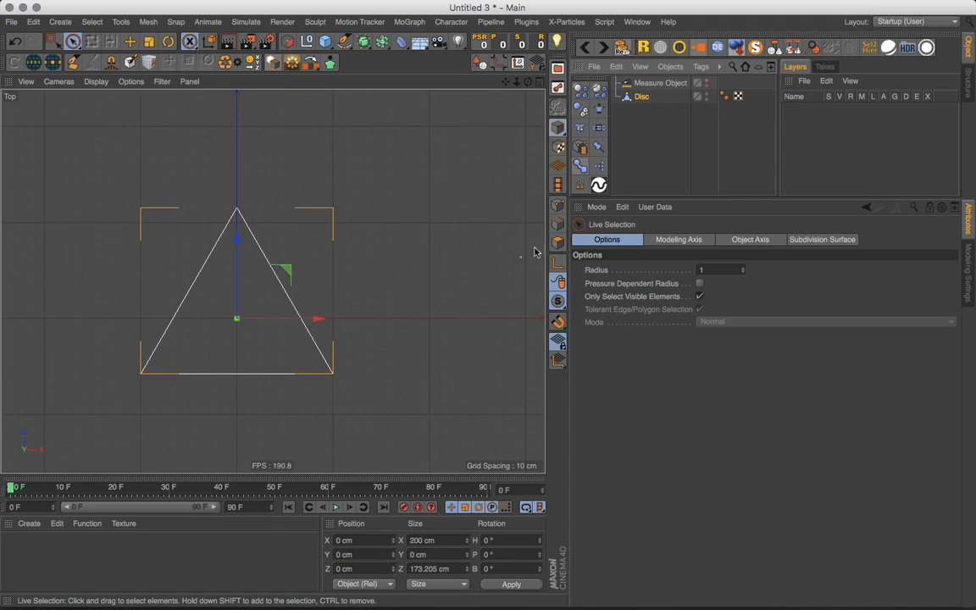
# Create a MoGraph Cloner and make the Disc its child
pyautogui.scroll(-5, 347, 272)
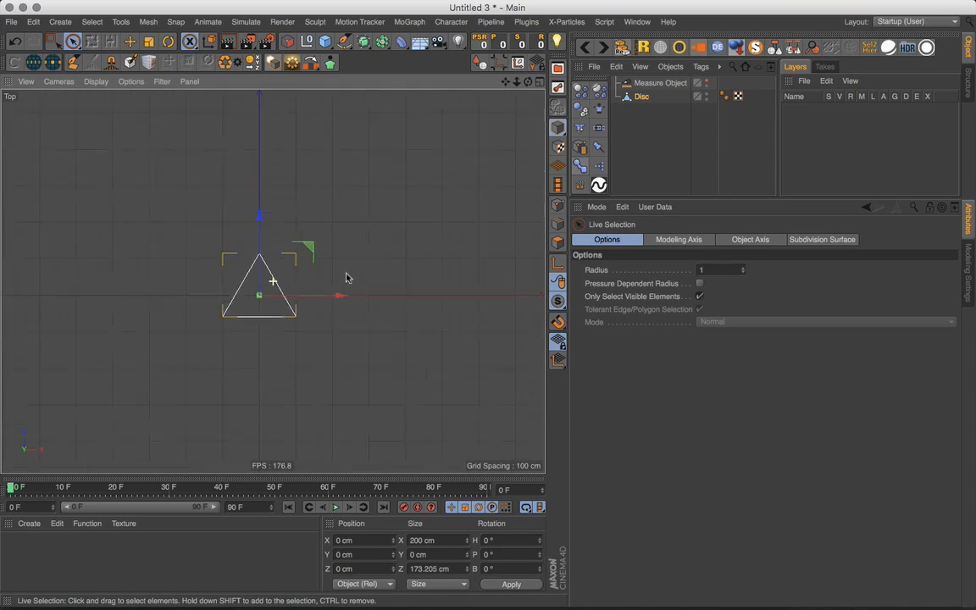
pyautogui.click(651, 133)
pyautogui.click(641, 97)
pyautogui.click(410, 22)
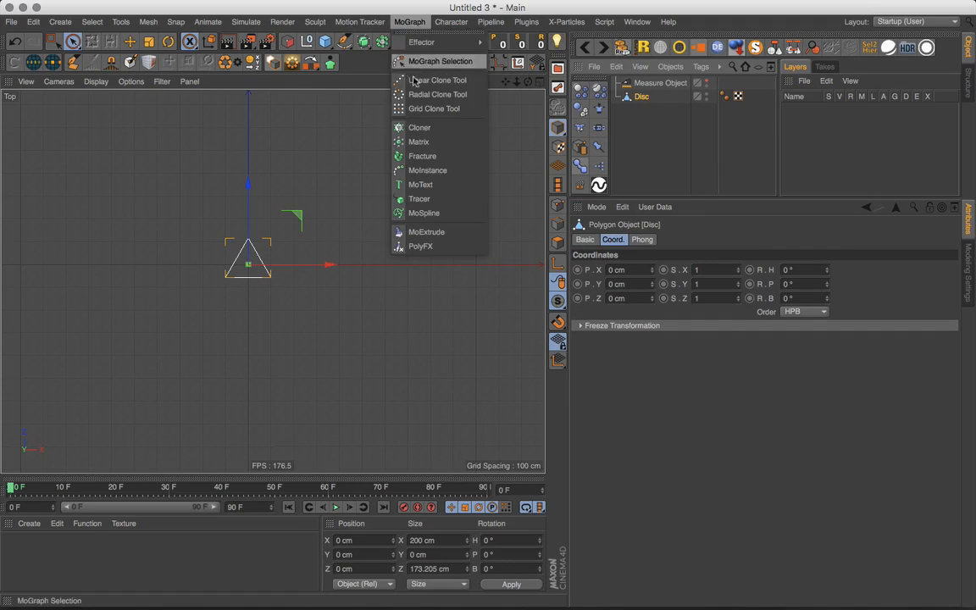
pyautogui.click(413, 120)
pyautogui.moveTo(651, 101)
pyautogui.mouseDown()
pyautogui.moveTo(646, 121)
pyautogui.moveTo(649, 111)
pyautogui.mouseUp()
pyautogui.click(646, 96)
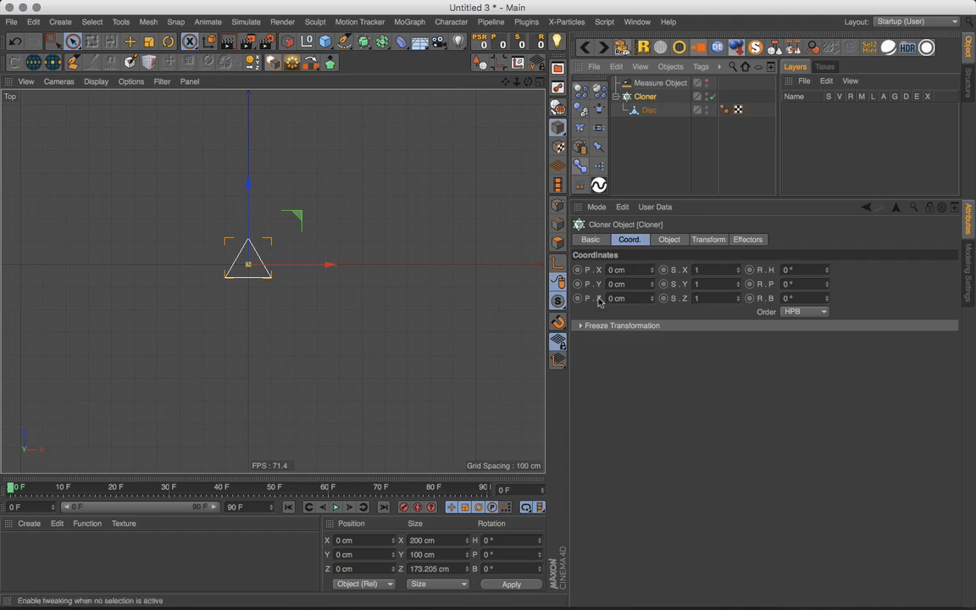
# Set the Cloner's linear step to 200 cm in X and 0 cm in Y, with a count of 5
pyautogui.click(669, 240)
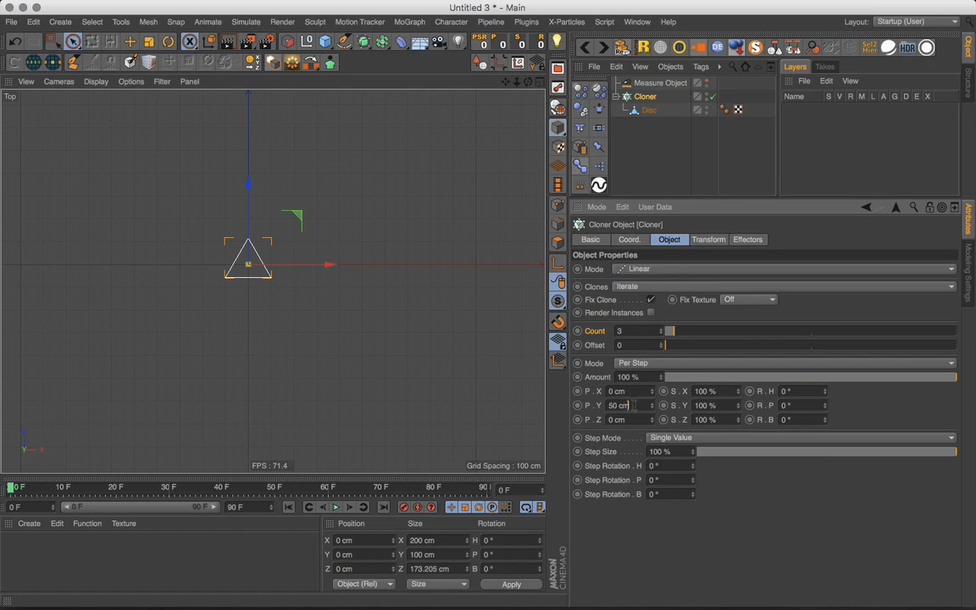
pyautogui.doubleClick(625, 406)
pyautogui.write('0')
pyautogui.press('Return')
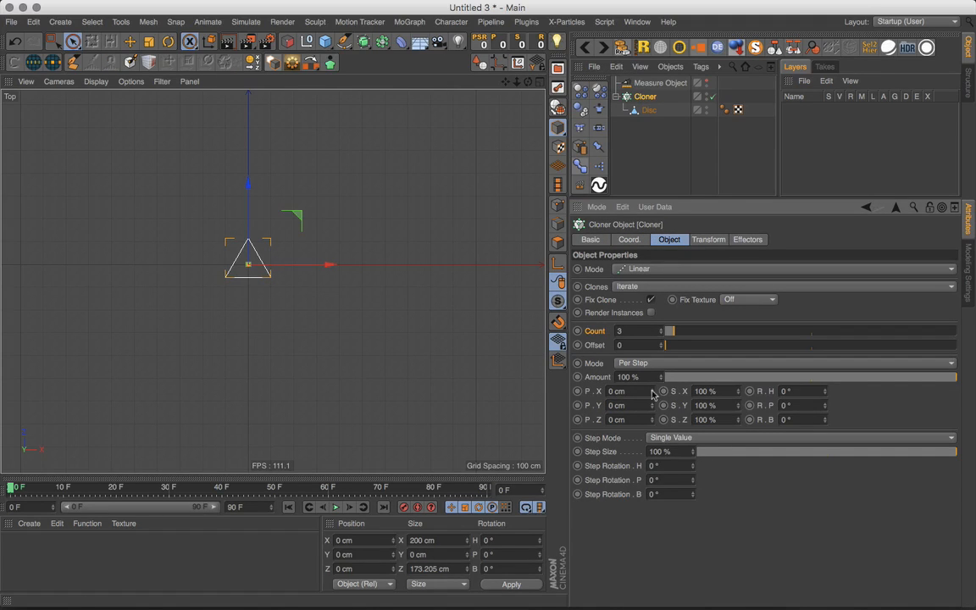
pyautogui.moveTo(652, 393); pyautogui.dragTo(597, 321)
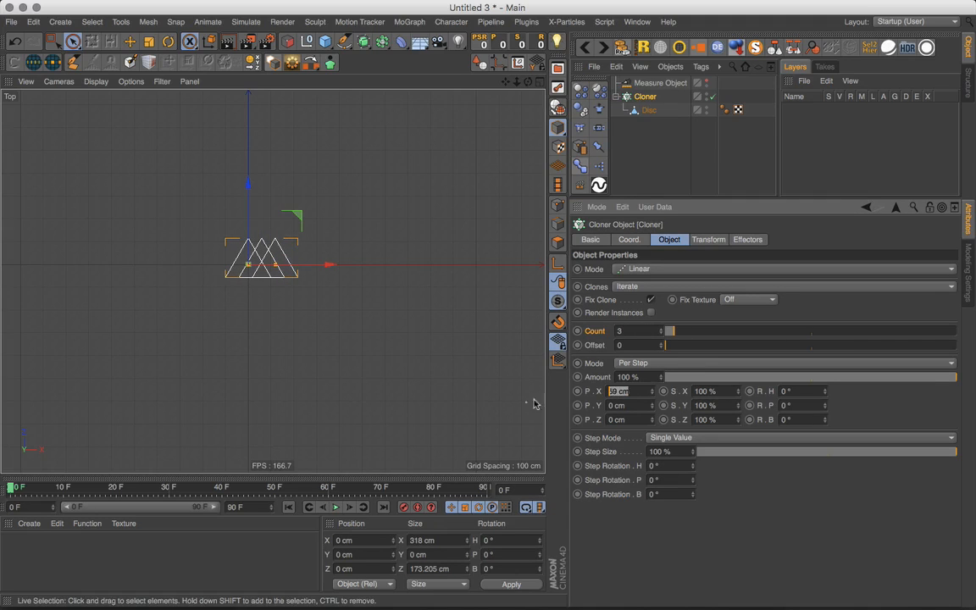
pyautogui.write('200')
pyautogui.press('Return')
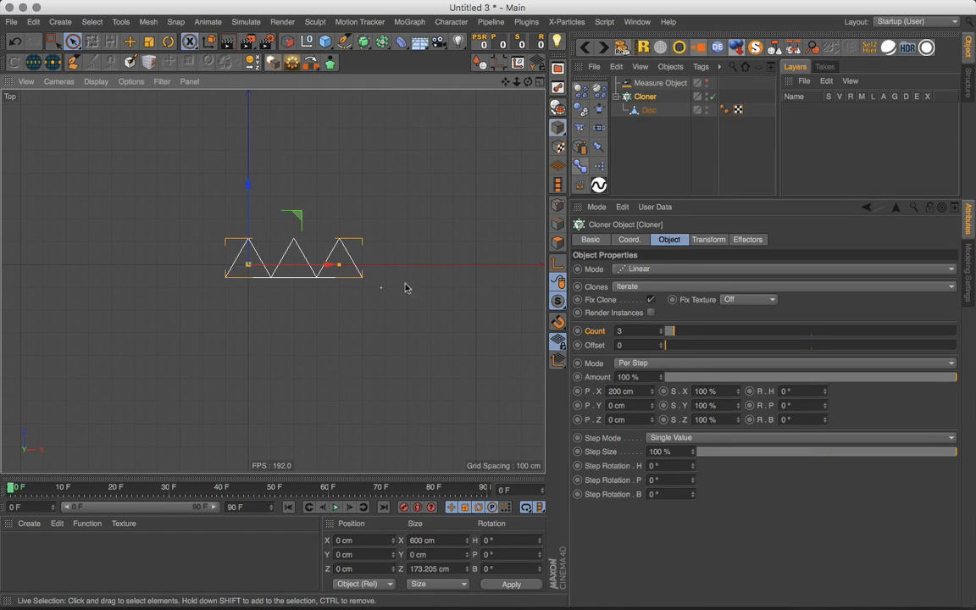
pyautogui.moveTo(678, 332)
pyautogui.mouseDown()
pyautogui.moveTo(700, 334)
pyautogui.moveTo(693, 338)
pyautogui.mouseUp()
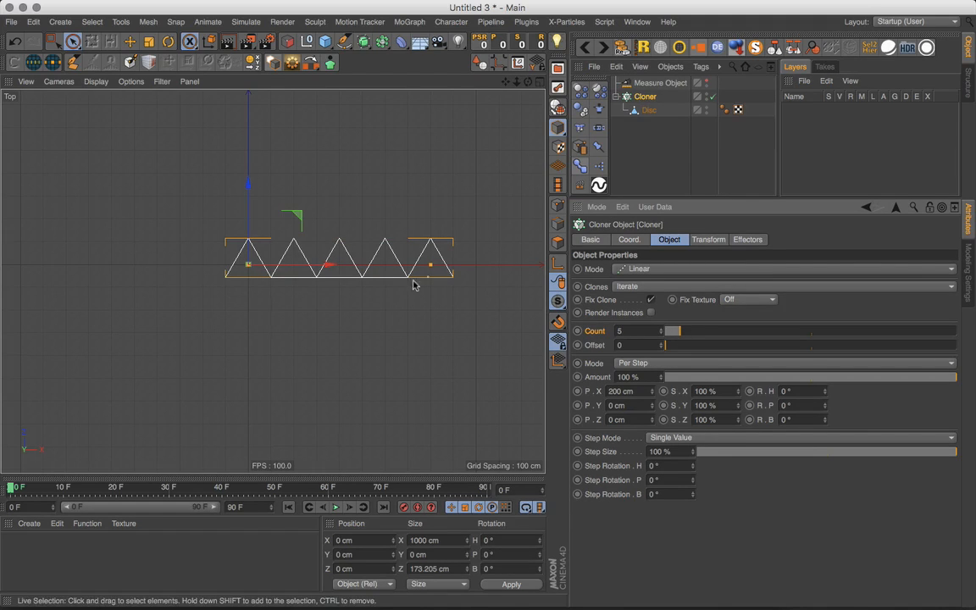
pyautogui.keyDown('alt'); pyautogui.moveTo(390, 276); pyautogui.dragTo(313, 326, button='middle'); pyautogui.keyUp('alt')
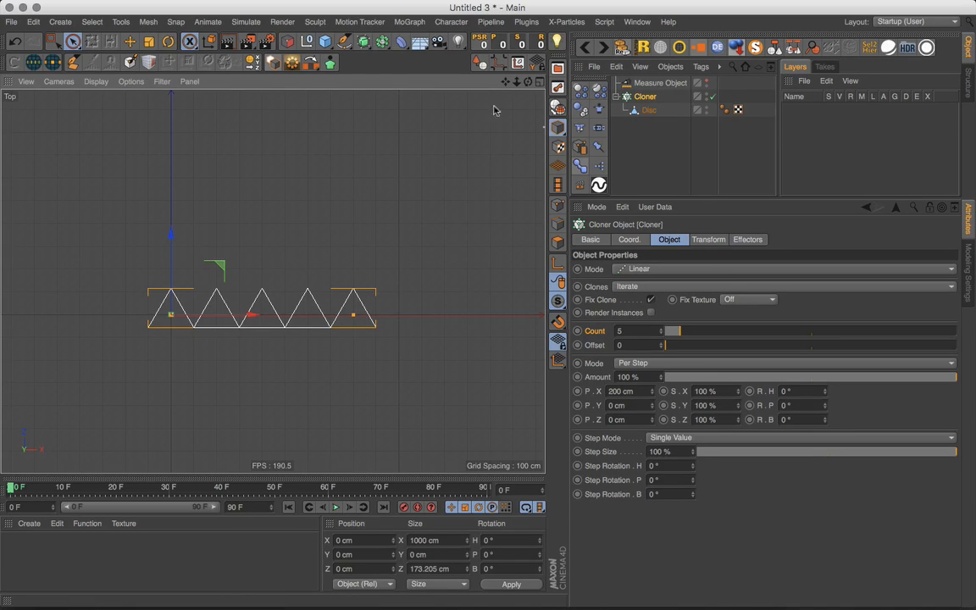
# Add a Circle spline in the XZ plane and set its radius to 100 cm
pyautogui.moveTo(344, 41); pyautogui.dragTo(478, 85)
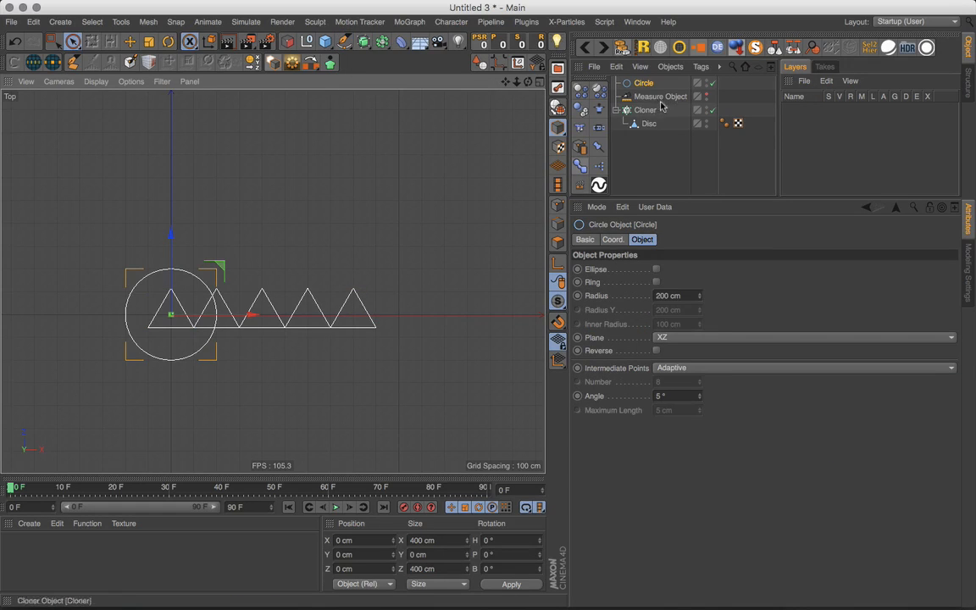
pyautogui.doubleClick(673, 295)
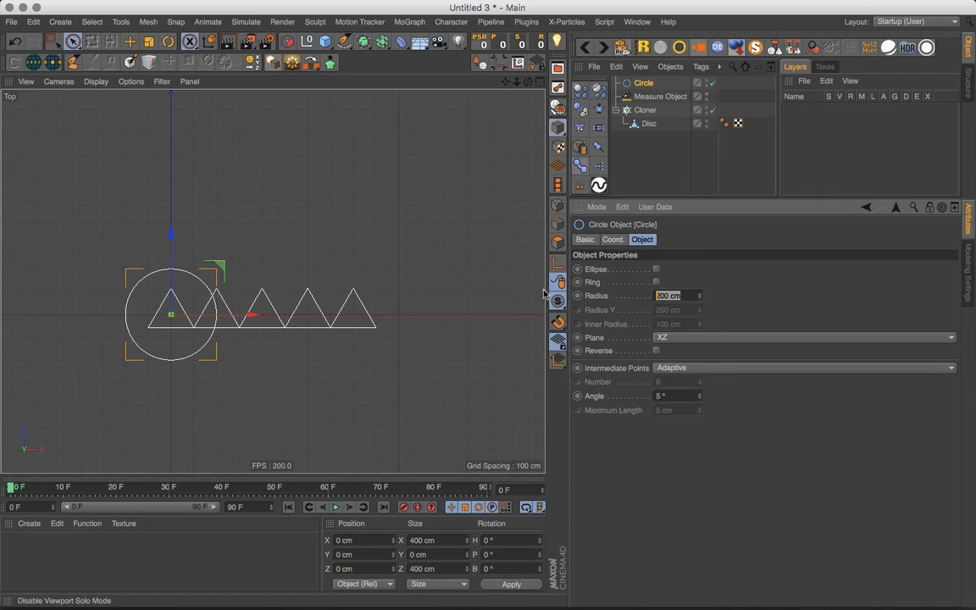
pyautogui.write('100')
pyautogui.press('Return')
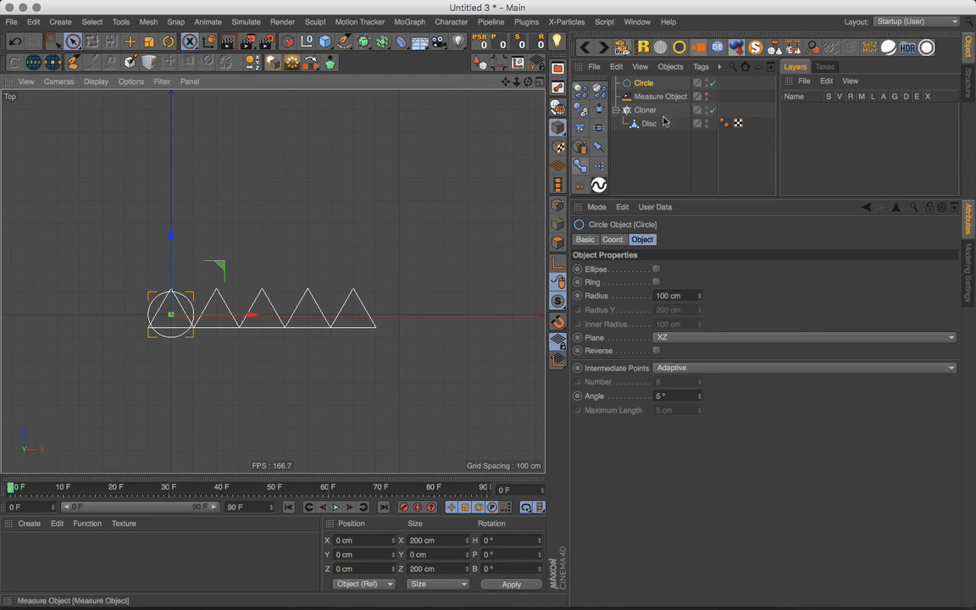
# Create a second Cloner and make the Circle its child
pyautogui.click(410, 21)
pyautogui.click(419, 127)
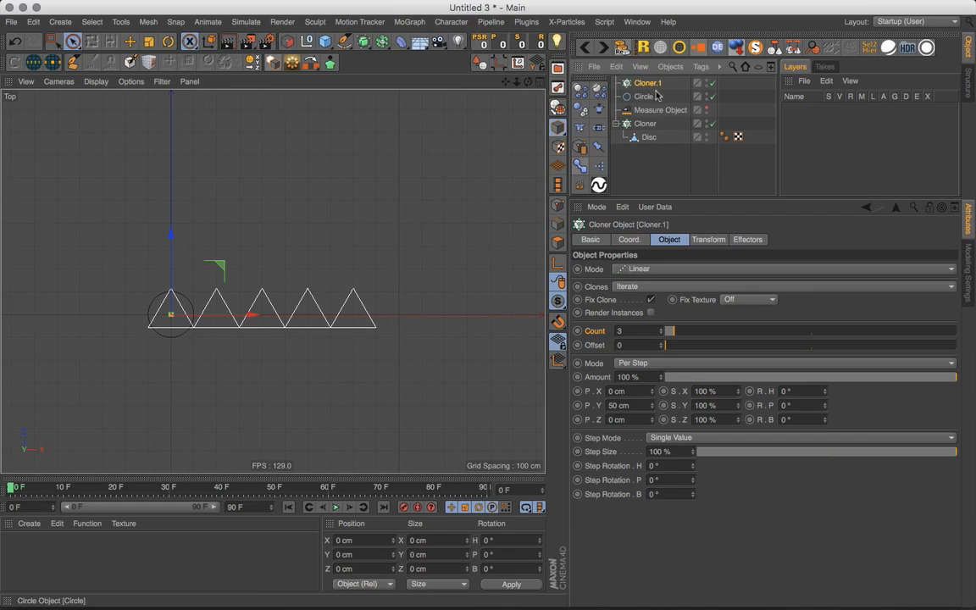
pyautogui.moveTo(646, 99); pyautogui.dragTo(648, 84)
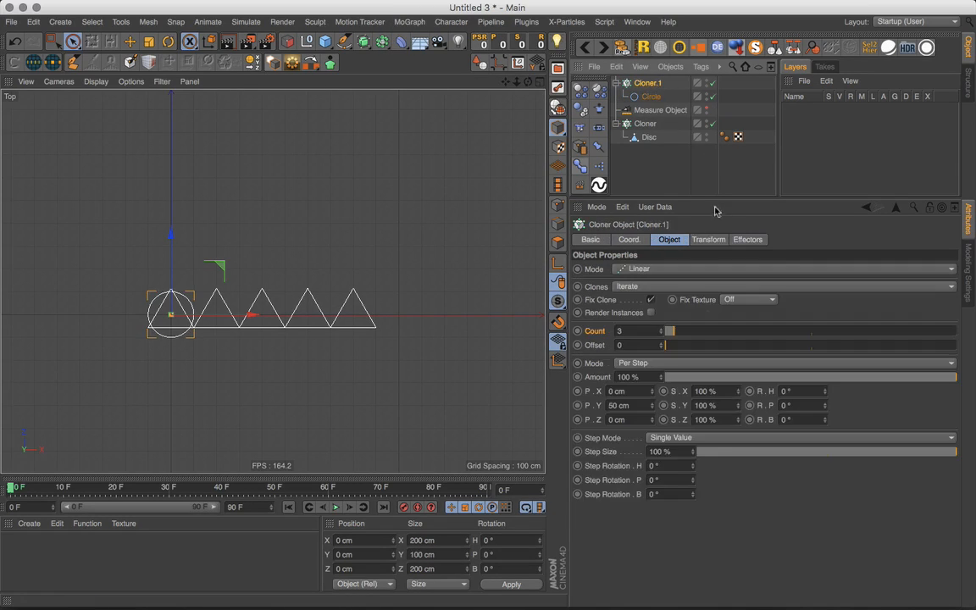
# Set the circle Cloner to Object mode using the triangle Cloner as its object, with Align Clone off
pyautogui.click(665, 270)
pyautogui.click(664, 282)
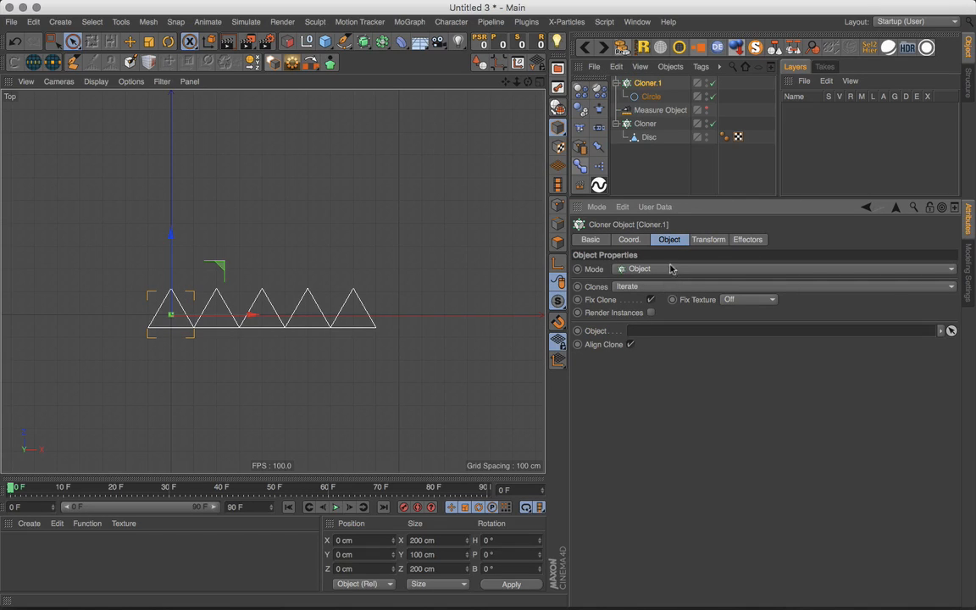
pyautogui.moveTo(644, 124); pyautogui.dragTo(640, 338)
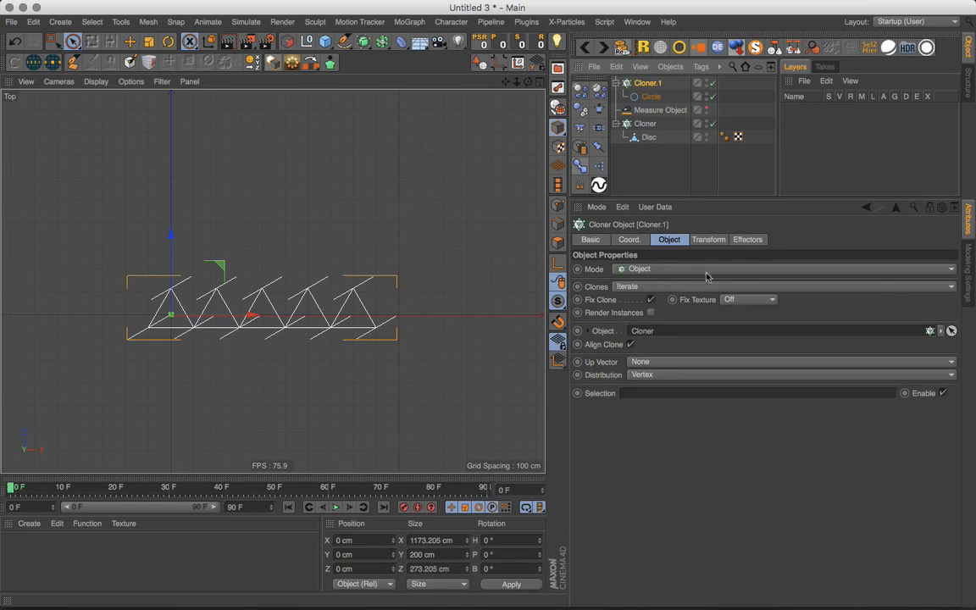
pyautogui.click(630, 345)
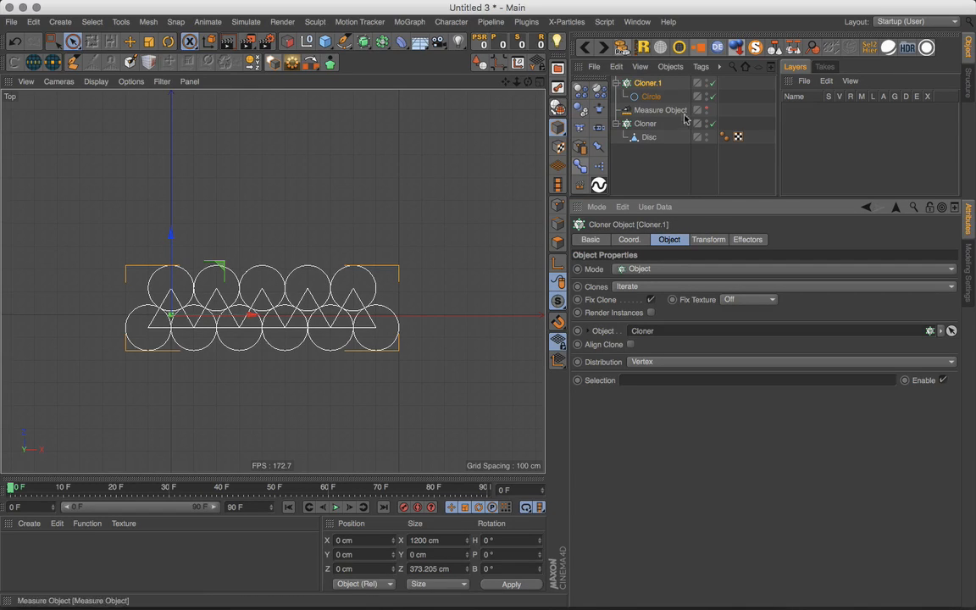
# Disable Cloner.1 and its Circle, and collapse the triangle row's Cloner in the object hierarchy
pyautogui.click(713, 83)
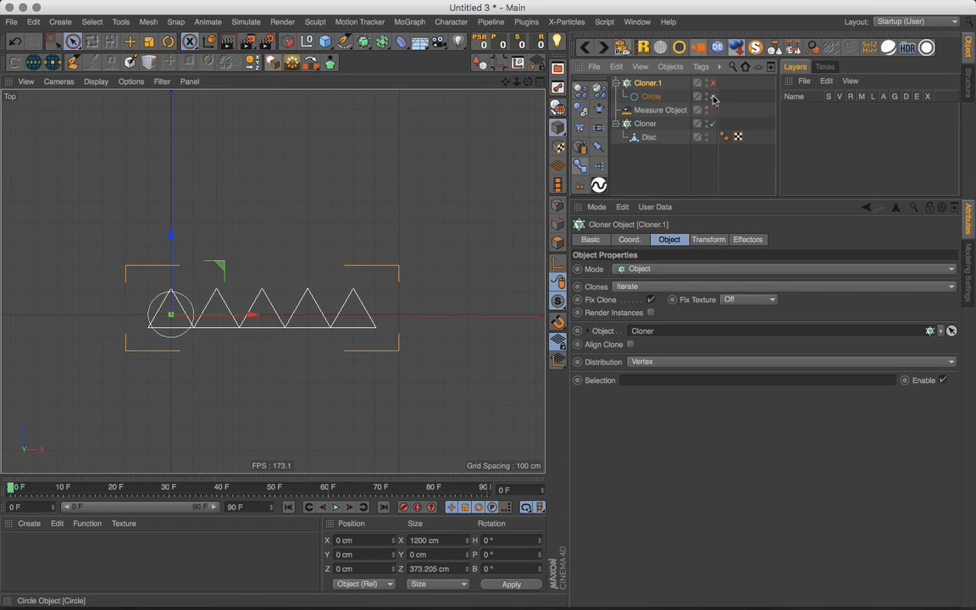
pyautogui.click(712, 97)
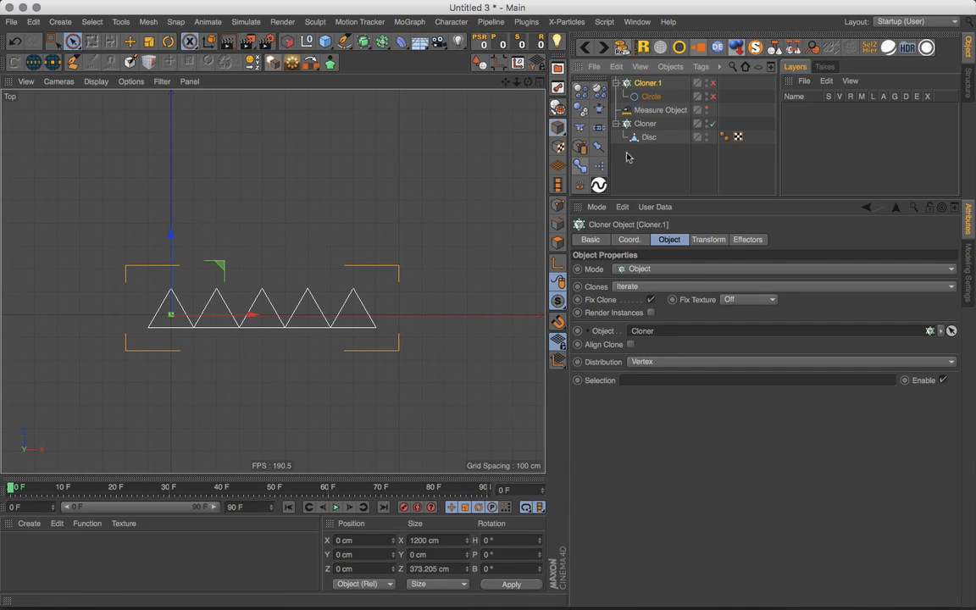
pyautogui.click(654, 125)
pyautogui.click(615, 124)
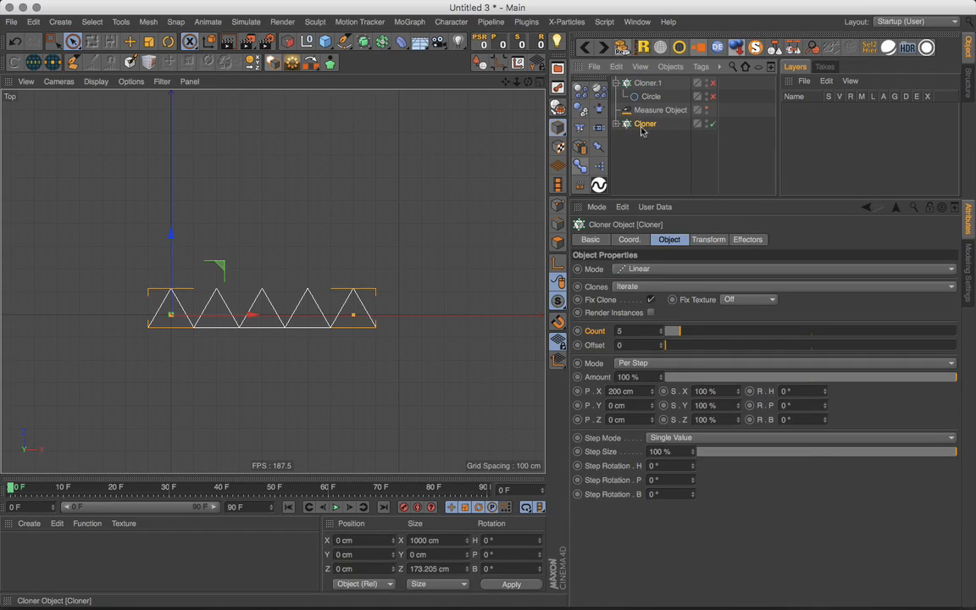
# Create a third Cloner and nest the triangle row's Cloner inside it
pyautogui.click(409, 22)
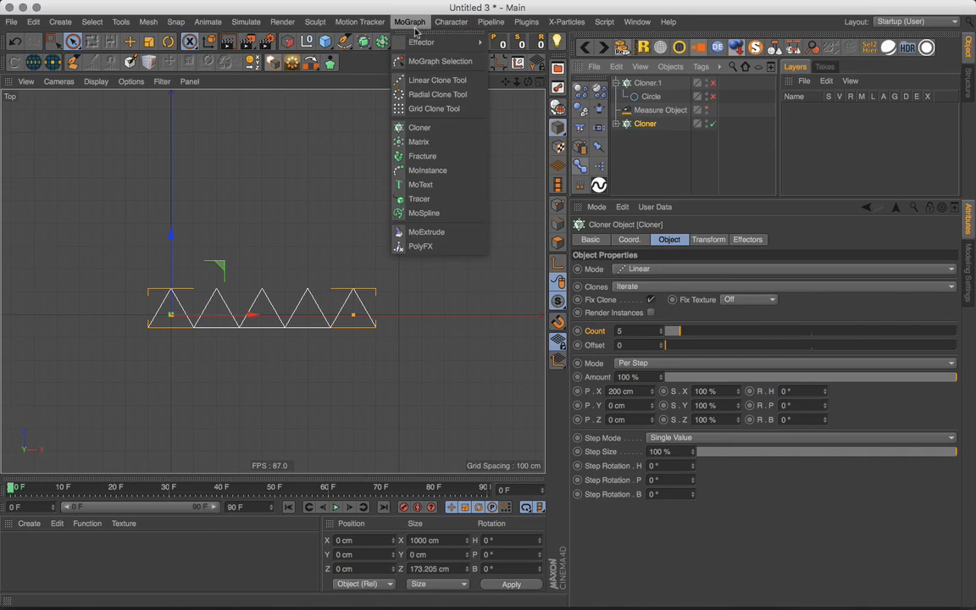
pyautogui.click(419, 127)
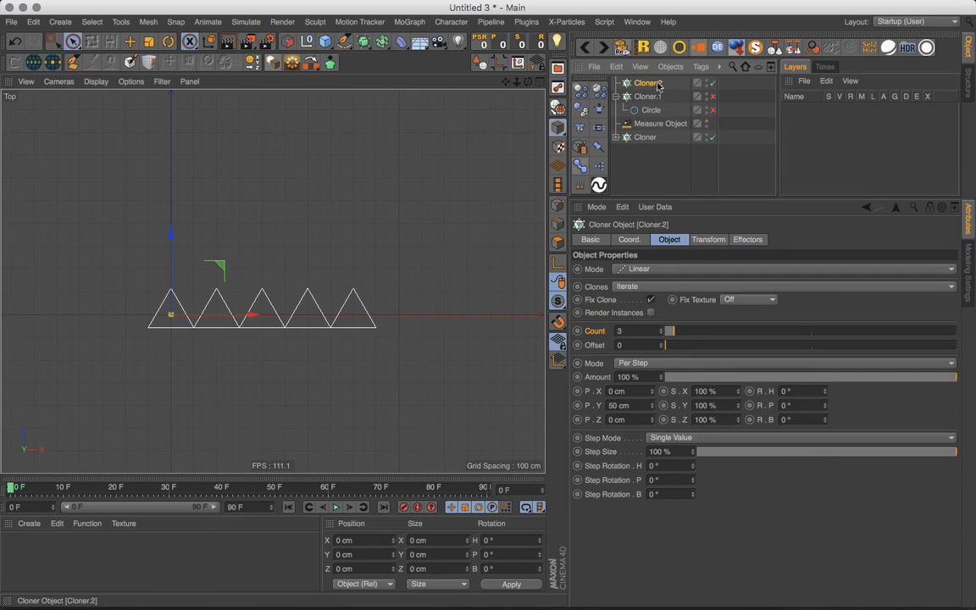
pyautogui.moveTo(642, 178); pyautogui.dragTo(649, 137)
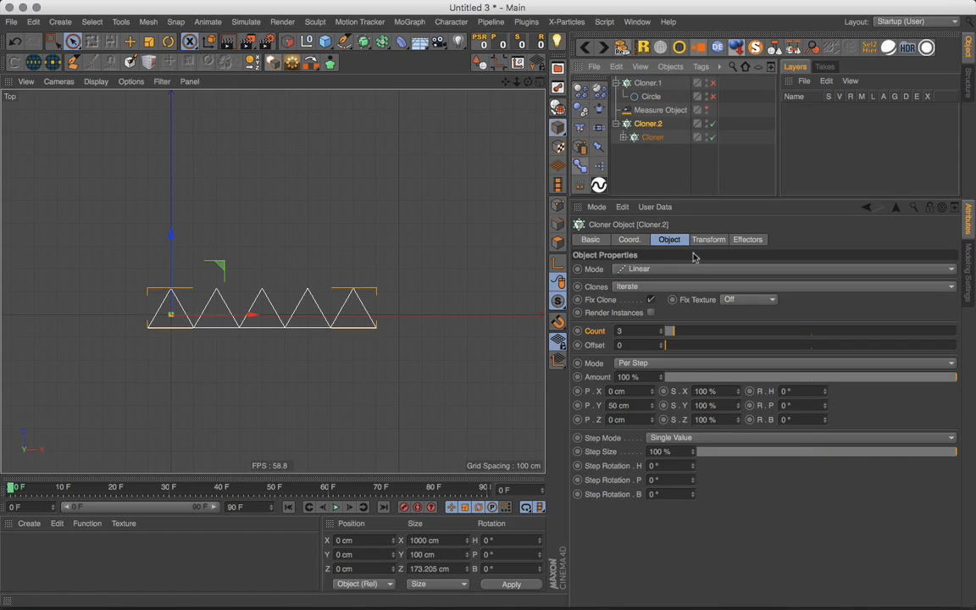
# Set the outer Cloner's linear step to 0 cm in Y and roughly 196 cm in Z
pyautogui.click(635, 405)
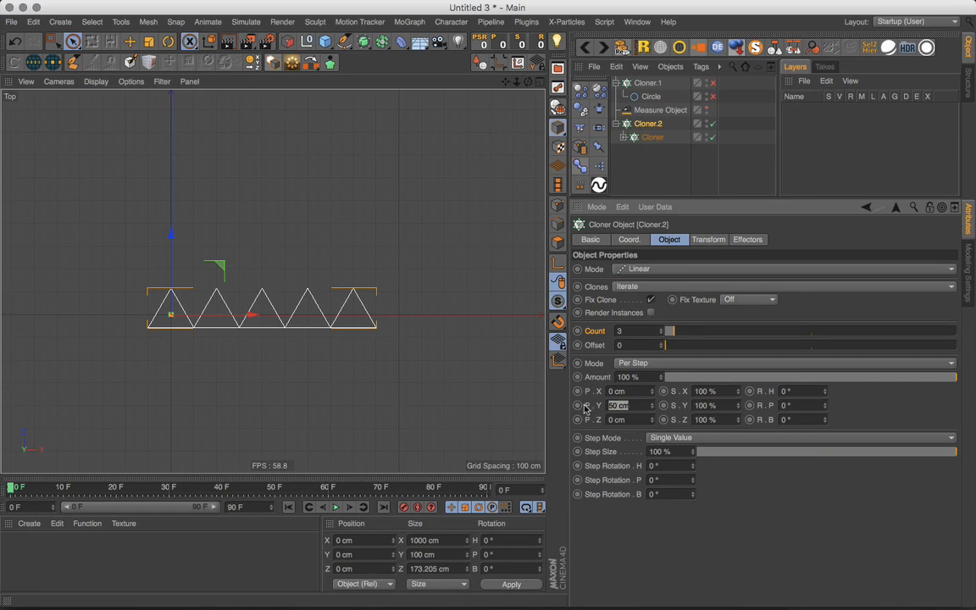
pyautogui.write('0')
pyautogui.moveTo(652, 421)
pyautogui.mouseDown()
pyautogui.moveTo(656, 397)
pyautogui.moveTo(593, 360)
pyautogui.moveTo(610, 284)
pyautogui.moveTo(680, 305)
pyautogui.moveTo(682, 279)
pyautogui.mouseUp()
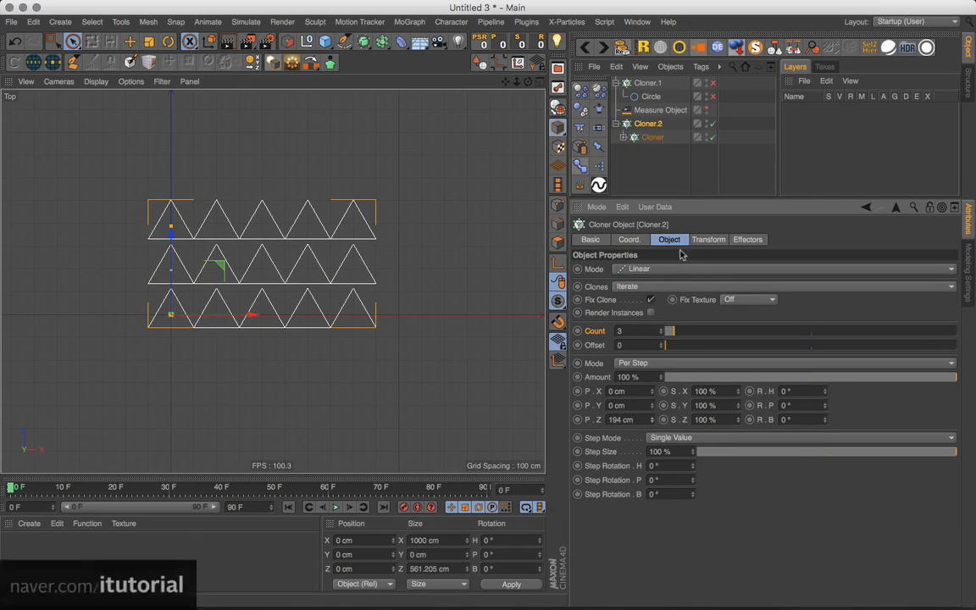
# Copy the Measure Object's Distance 1 value into Cloner.2's Z step, setting it to 173.205 cm
pyautogui.click(671, 113)
pyautogui.rightClick(677, 306)
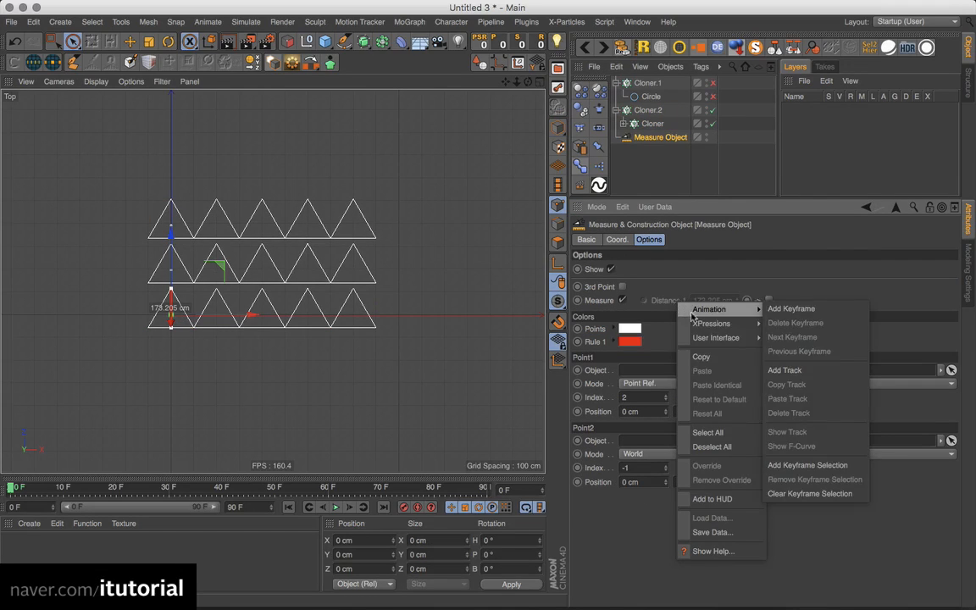
pyautogui.click(703, 356)
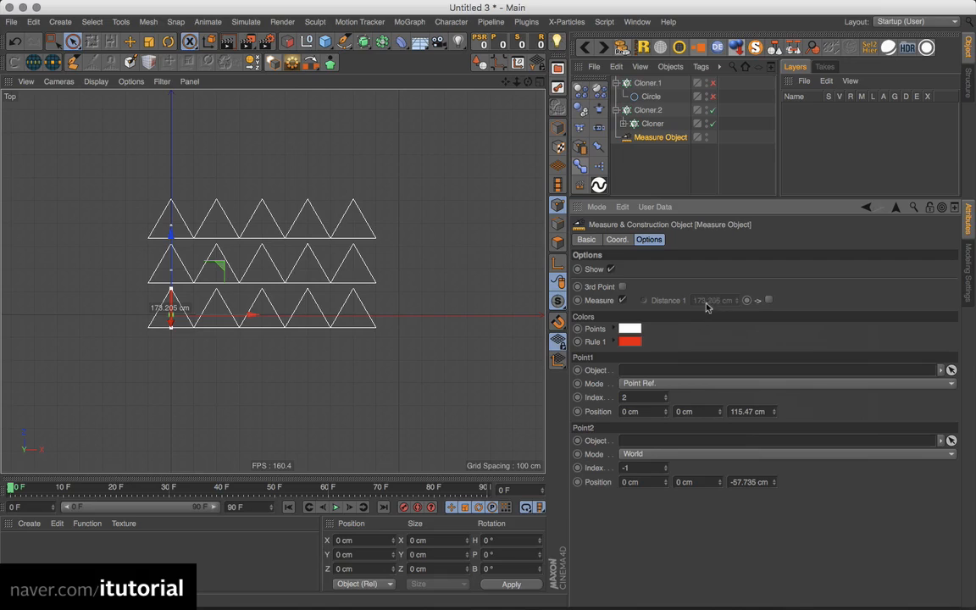
pyautogui.click(649, 110)
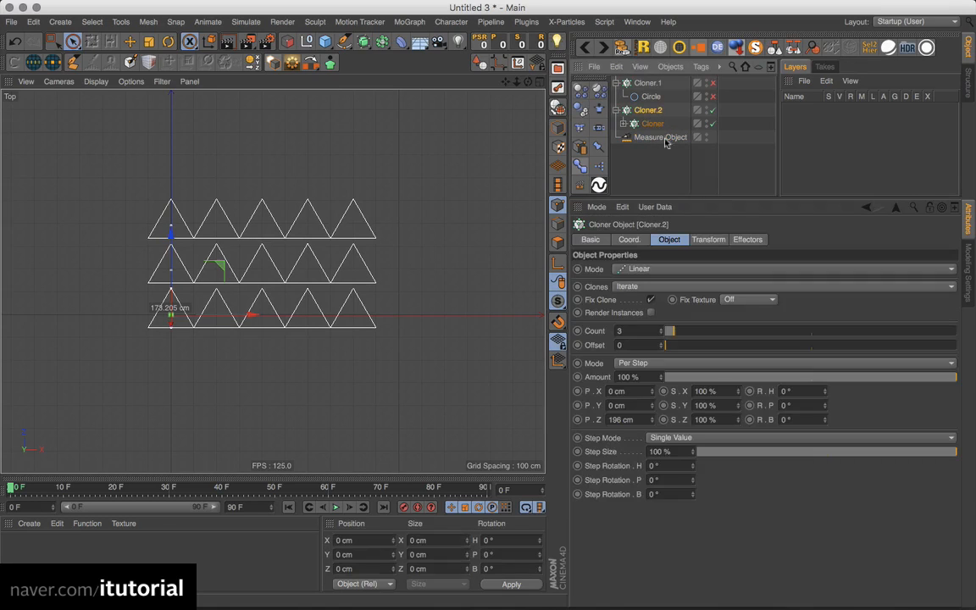
pyautogui.click(640, 419)
pyautogui.press('super+v')
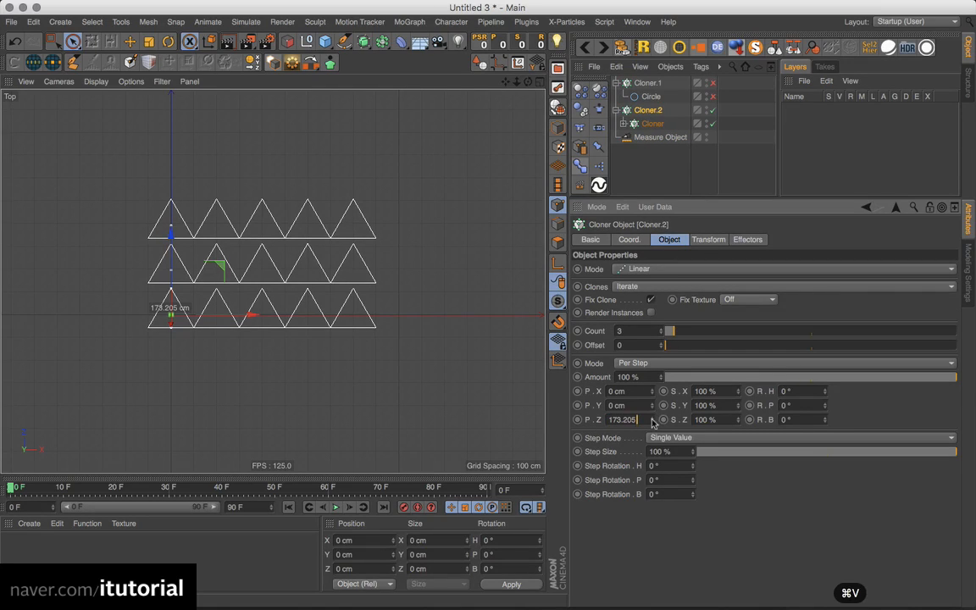
pyautogui.press('Return')
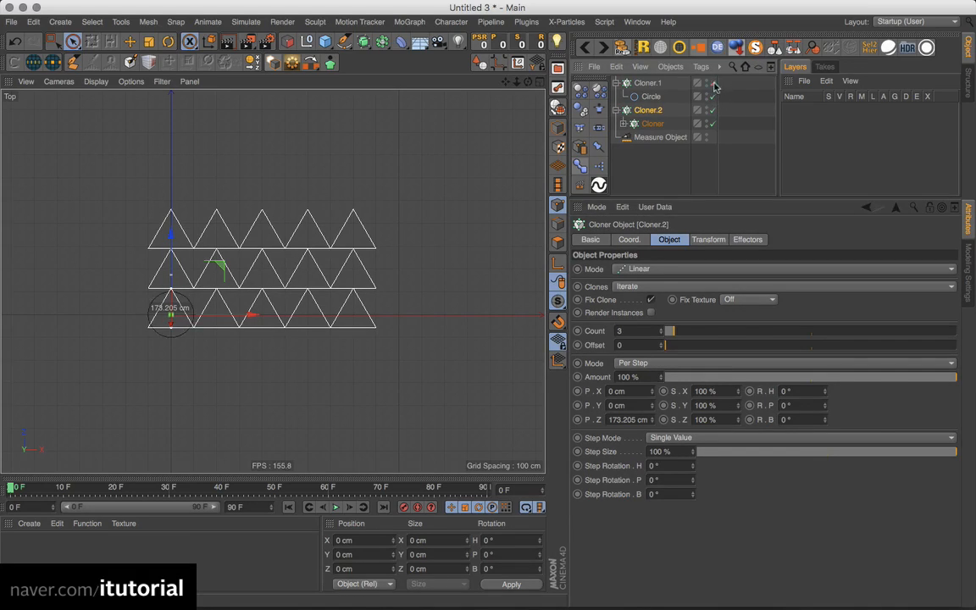
# Enable Cloner.1 and assign Cloner.2 as its Object, so the circles are distributed on the vertices of all triangle rows
pyautogui.click(651, 163)
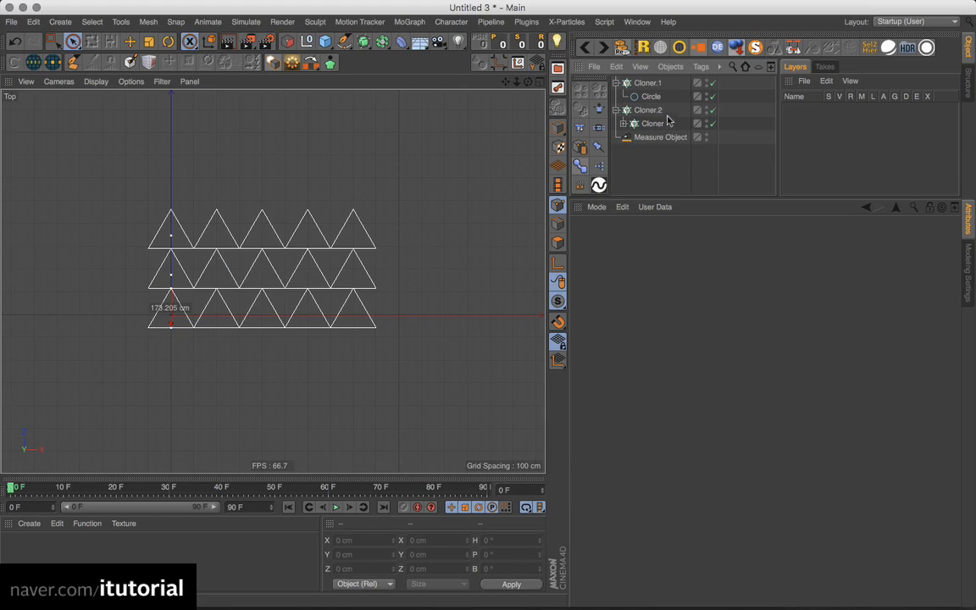
pyautogui.click(654, 84)
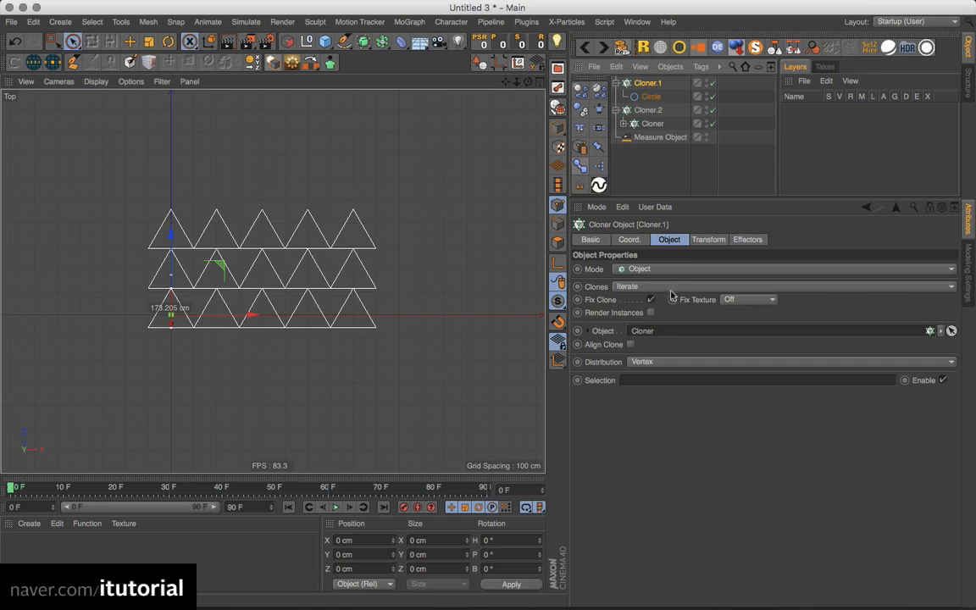
pyautogui.moveTo(653, 118)
pyautogui.mouseDown()
pyautogui.moveTo(683, 322)
pyautogui.moveTo(670, 332)
pyautogui.mouseUp()
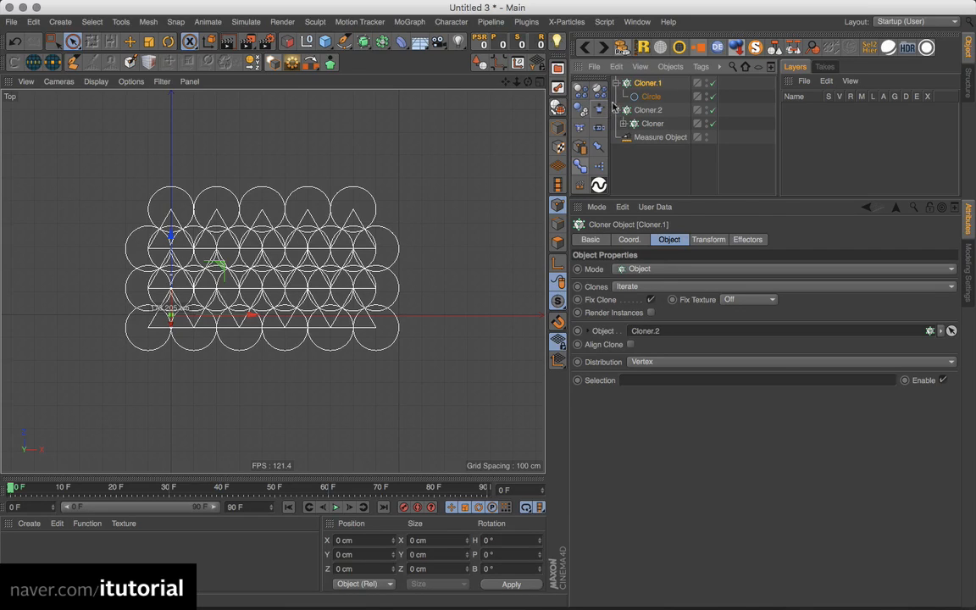
# Disable Cloner.1 and its Circle, and double Cloner.2's Z step to 346.41 cm
pyautogui.click(713, 82)
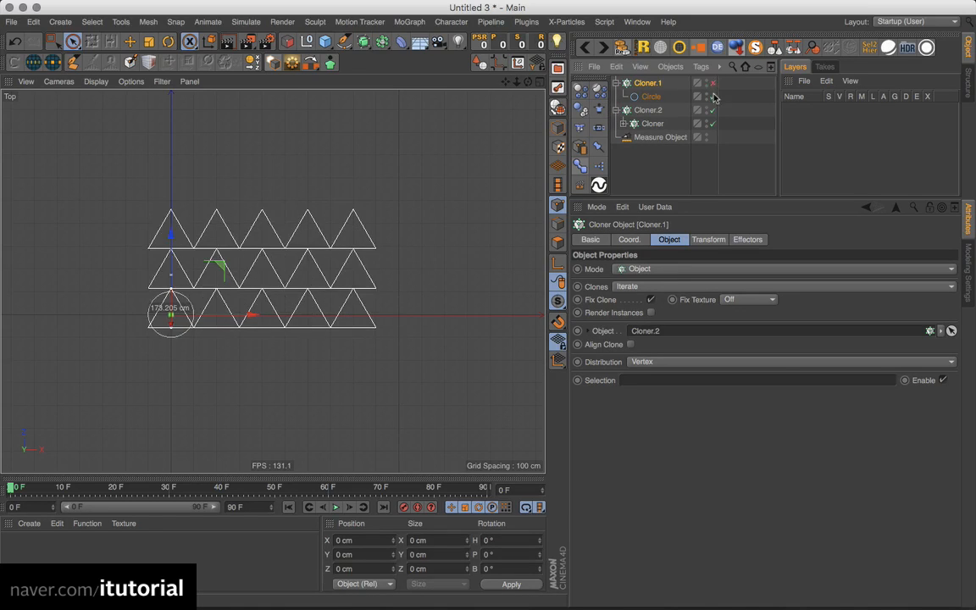
pyautogui.click(653, 110)
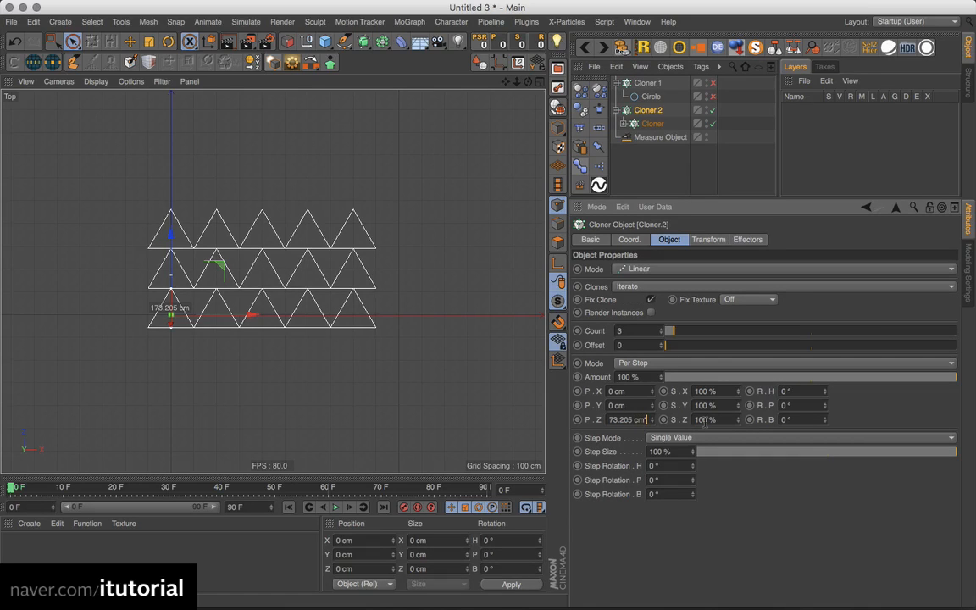
pyautogui.write('*2')
pyautogui.press('Tab')
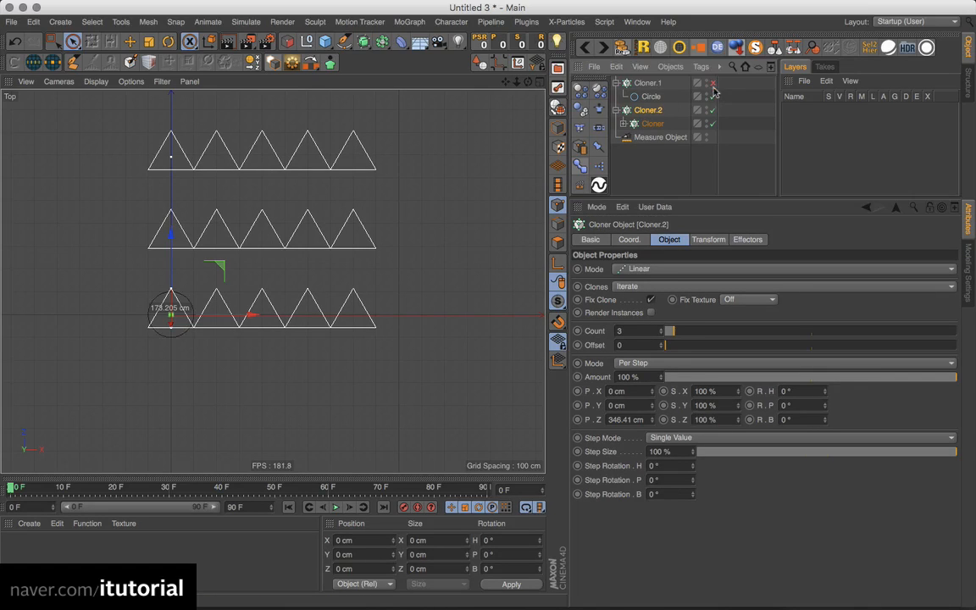
# Re-enable Cloner.1 and its Circle, and hide Cloner.2's triangles so only the circles are displayed
pyautogui.click(713, 83)
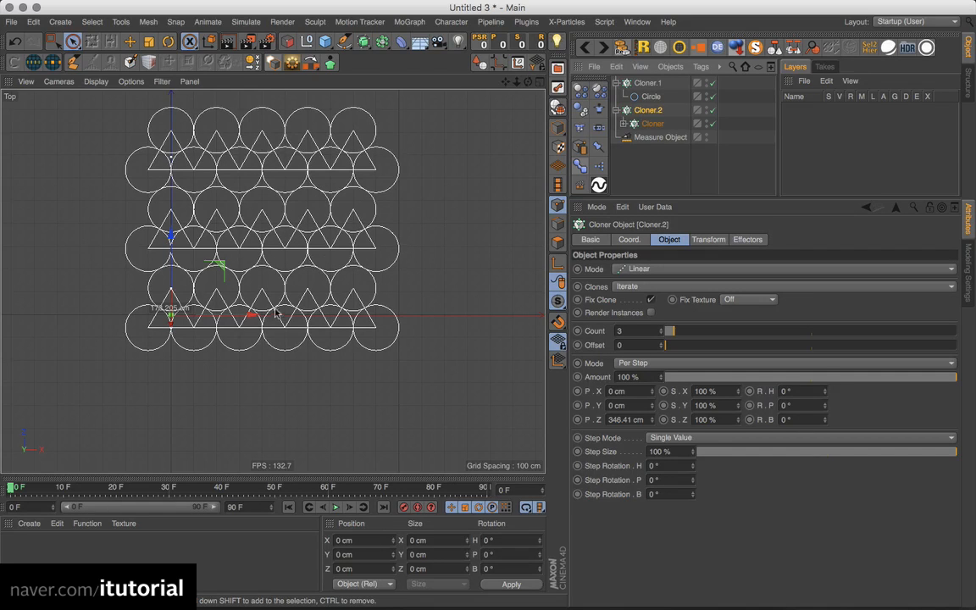
pyautogui.scroll(-4, 336, 231)
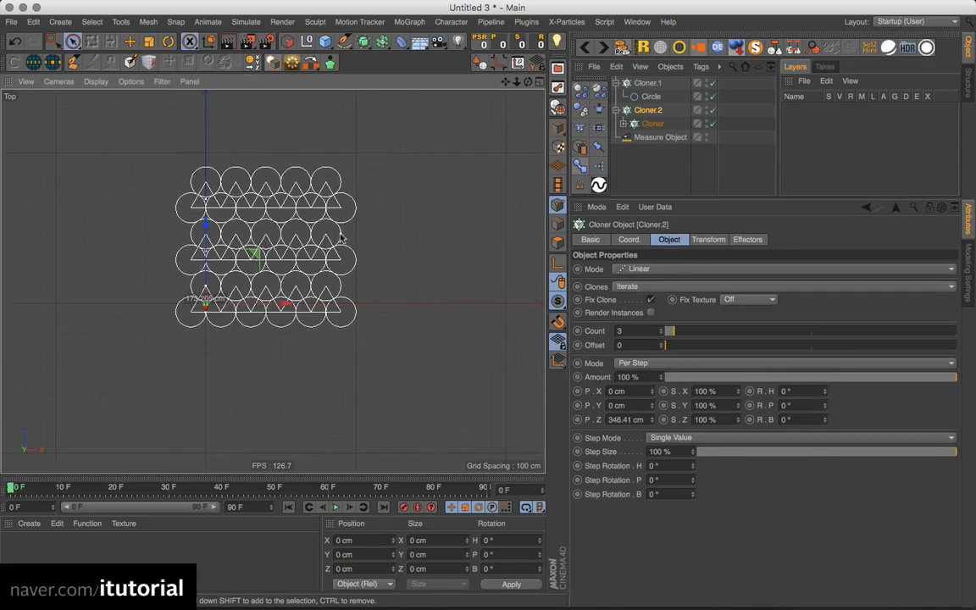
pyautogui.scroll(3, 347, 241)
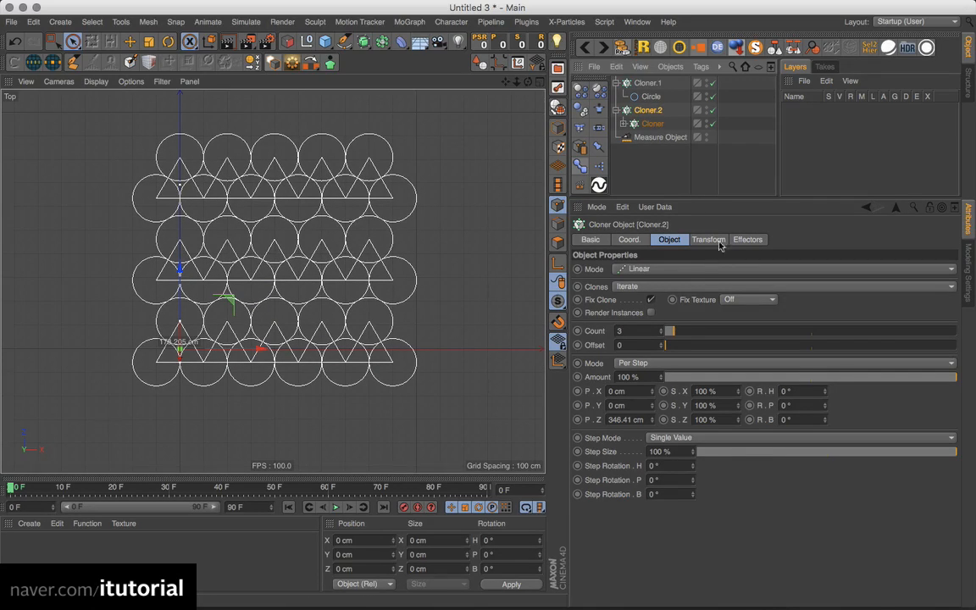
pyautogui.moveTo(675, 335); pyautogui.dragTo(674, 334)
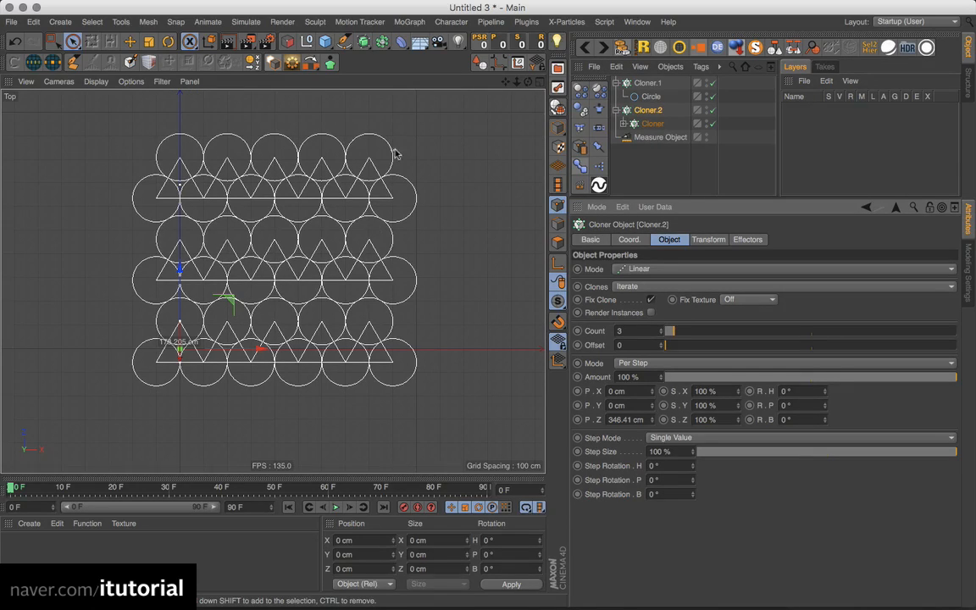
pyautogui.click(708, 120)
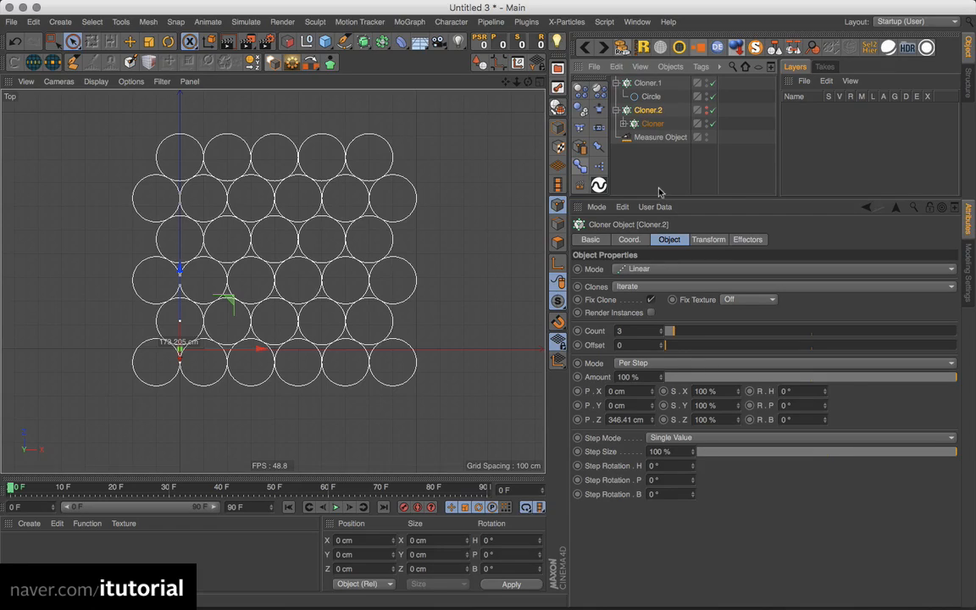
# Set the triangle row Cloner's count to 6 and Cloner.2's count to 4
pyautogui.click(652, 124)
pyautogui.moveTo(685, 337)
pyautogui.mouseDown()
pyautogui.moveTo(668, 333)
pyautogui.moveTo(677, 336)
pyautogui.mouseUp()
pyautogui.click(659, 112)
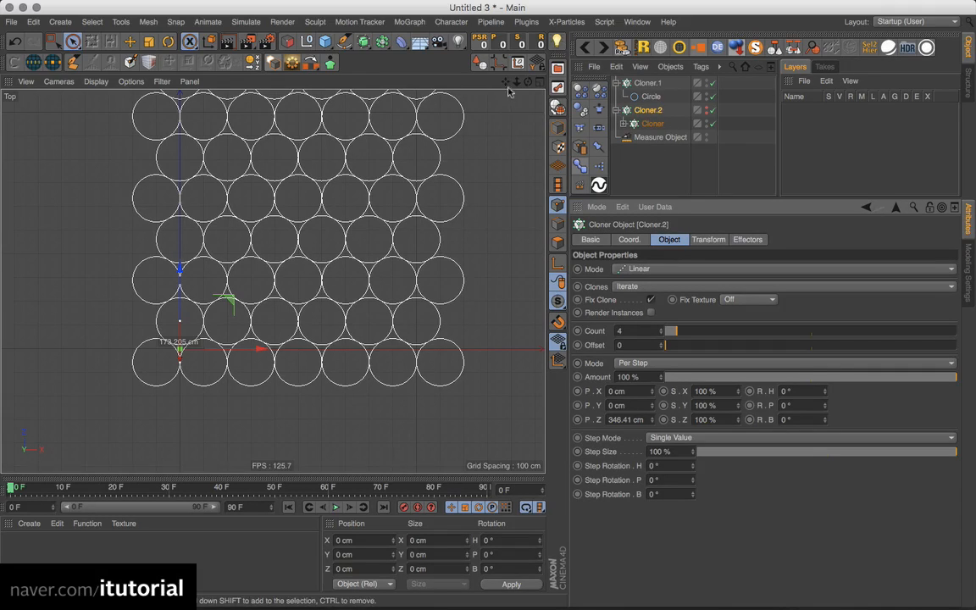
# Switch from the Top view to the Perspective view and examine the whole circle grid at an angle
pyautogui.moveTo(508, 86); pyautogui.dragTo(493, 110)
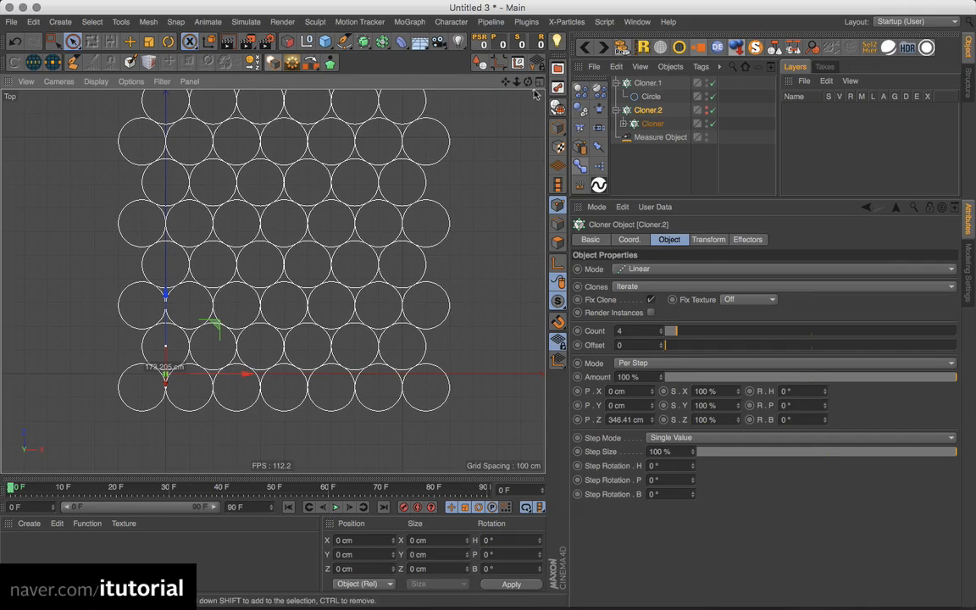
pyautogui.middleClick(519, 98)
pyautogui.click(266, 83)
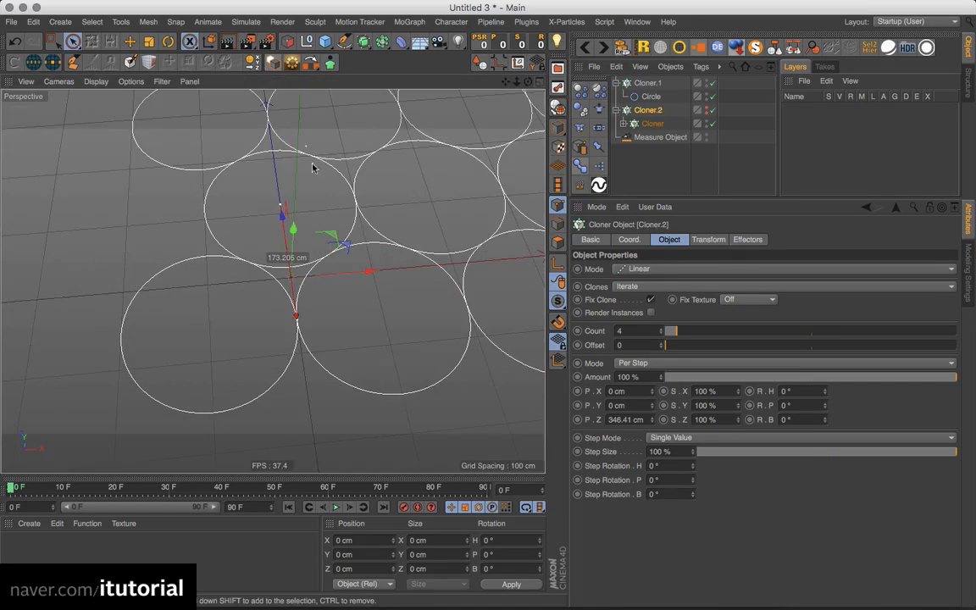
pyautogui.scroll(-8, 386, 229)
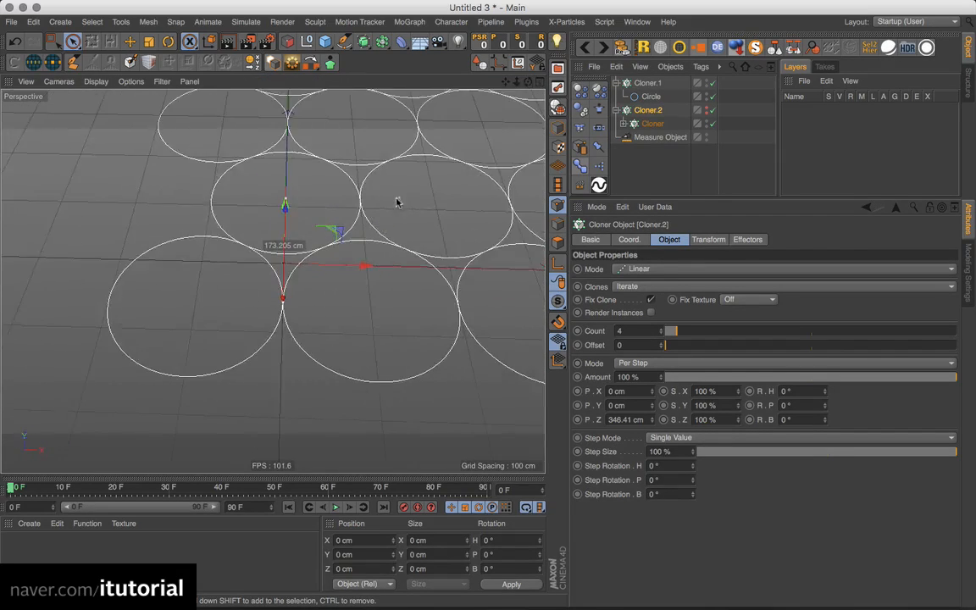
pyautogui.scroll(-3, 389, 246)
pyautogui.moveTo(424, 237)
pyautogui.keyDown('alt'); pyautogui.mouseDown()
pyautogui.moveTo(431, 201)
pyautogui.moveTo(415, 254)
pyautogui.mouseUp(); pyautogui.keyUp('alt')
pyautogui.scroll(-5, 415, 254)
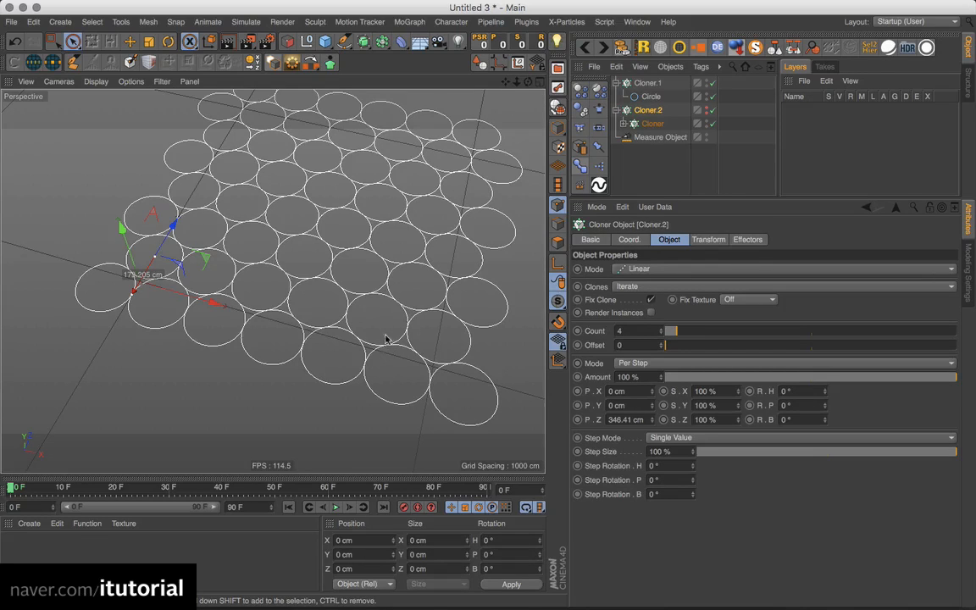
# Enlarge the circle grid by setting the triangle row Cloner's count to 8 and Cloner.2's count to 5
pyautogui.click(653, 124)
pyautogui.click(652, 124)
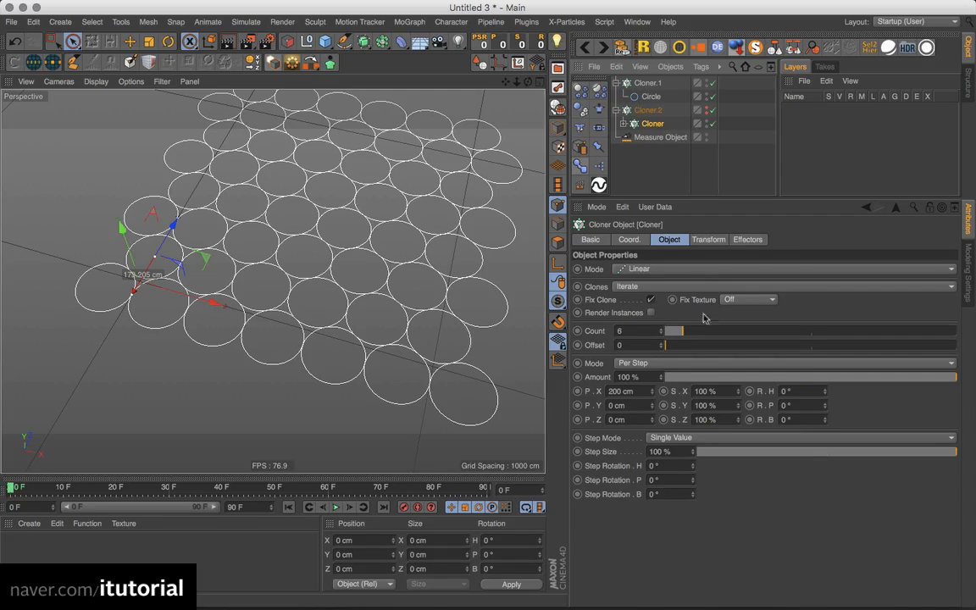
pyautogui.moveTo(686, 334); pyautogui.dragTo(691, 334)
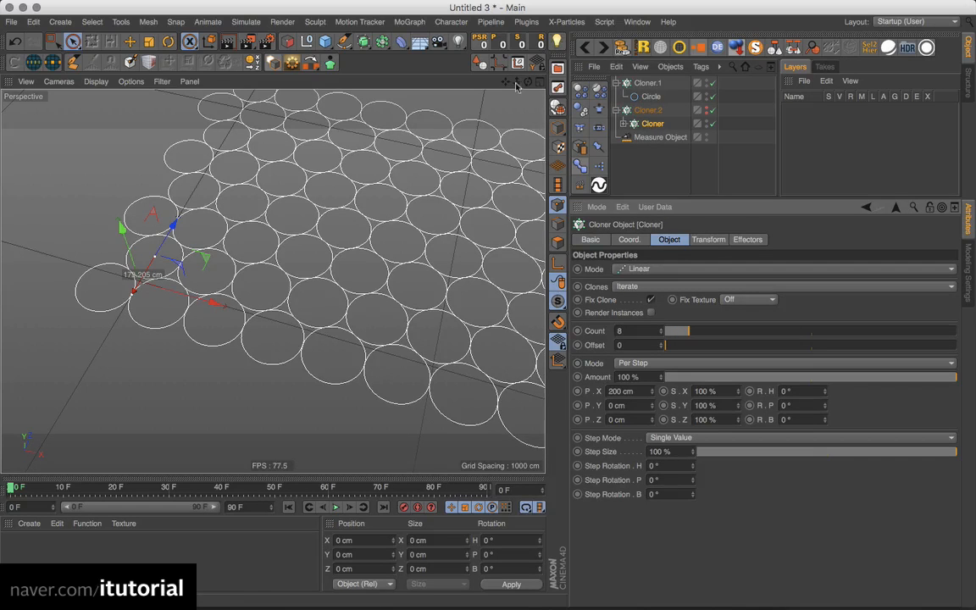
pyautogui.scroll(-5, 453, 94)
pyautogui.keyDown('alt'); pyautogui.moveTo(454, 102); pyautogui.dragTo(452, 105, button='middle'); pyautogui.keyUp('alt')
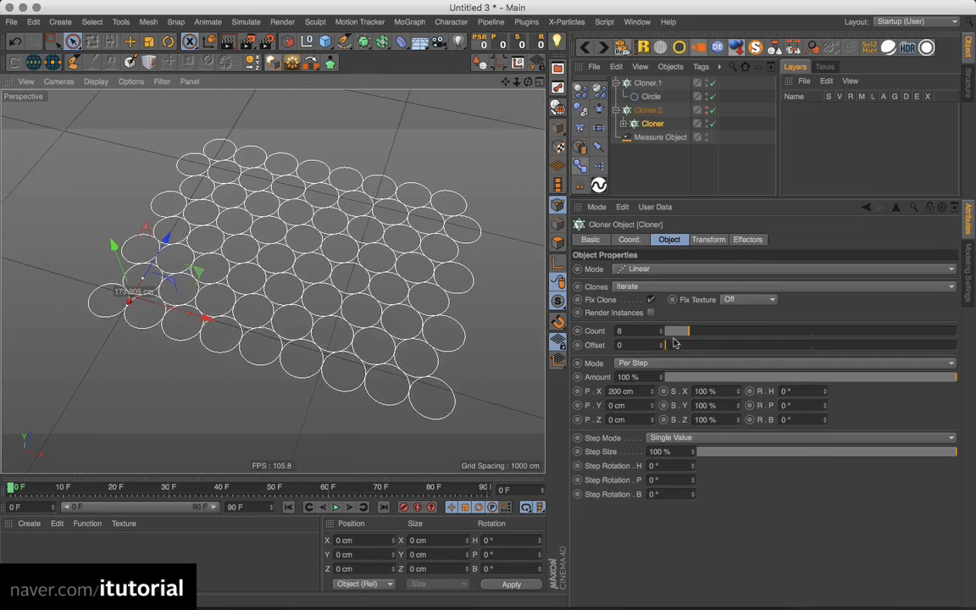
pyautogui.moveTo(696, 332)
pyautogui.mouseDown()
pyautogui.moveTo(710, 333)
pyautogui.moveTo(679, 333)
pyautogui.mouseUp()
pyautogui.click(654, 109)
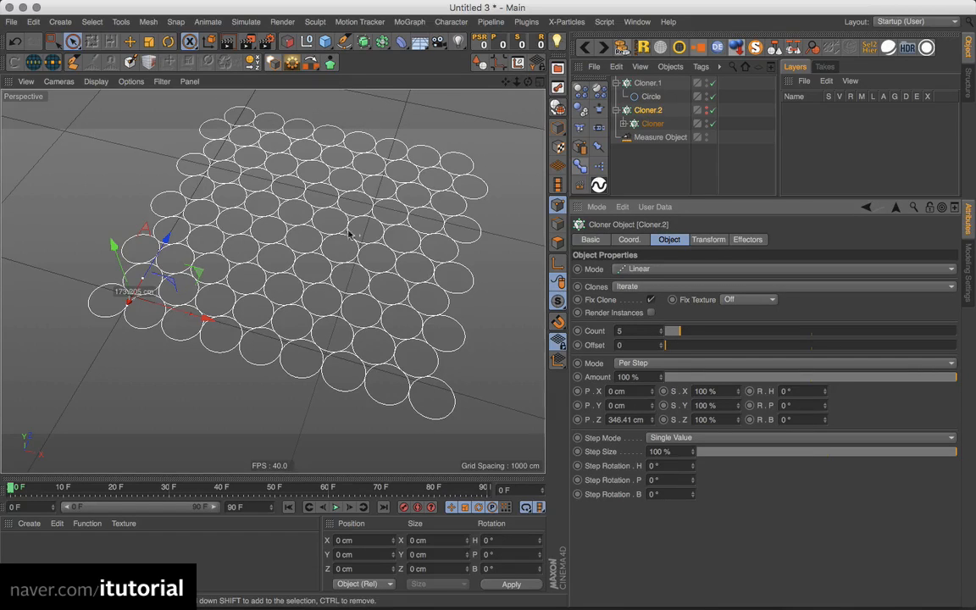
pyautogui.keyDown('alt'); pyautogui.moveTo(361, 220); pyautogui.dragTo(338, 242, button='middle'); pyautogui.keyUp('alt')
pyautogui.keyDown('alt'); pyautogui.moveTo(338, 245); pyautogui.dragTo(364, 241); pyautogui.keyUp('alt')
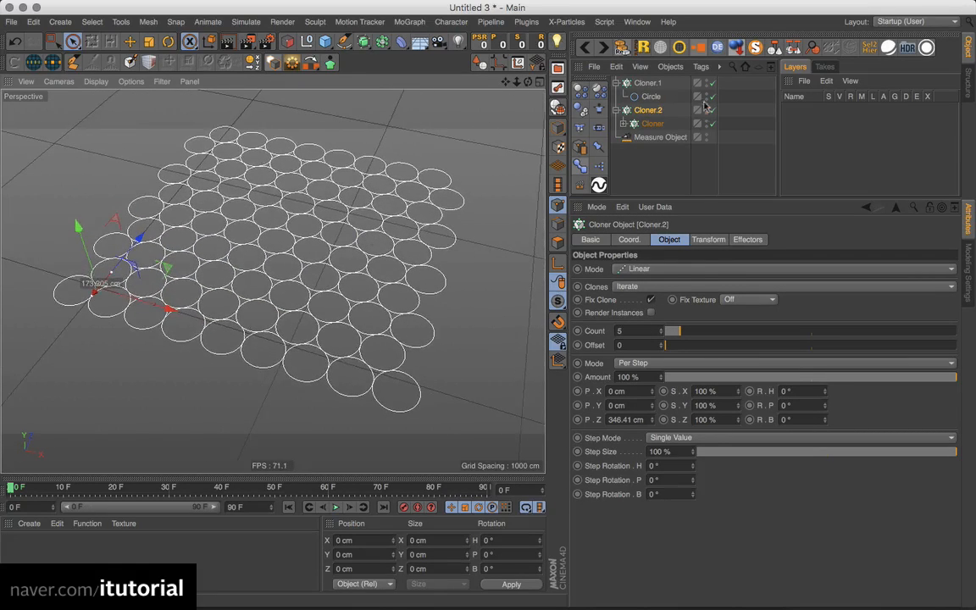
# Turn the cloned Circle into a ring with an inner radius of 73 cm
pyautogui.click(657, 98)
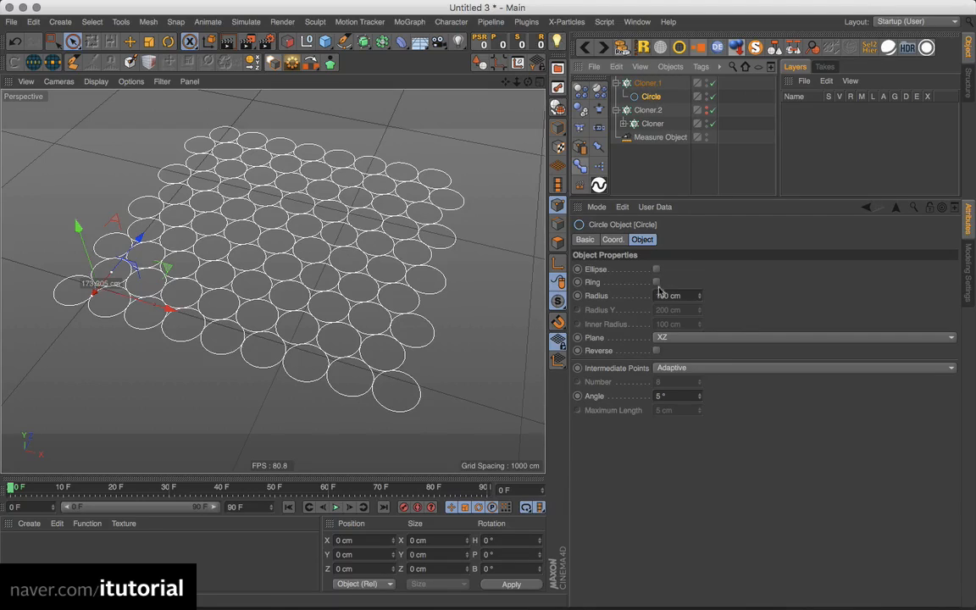
pyautogui.click(656, 282)
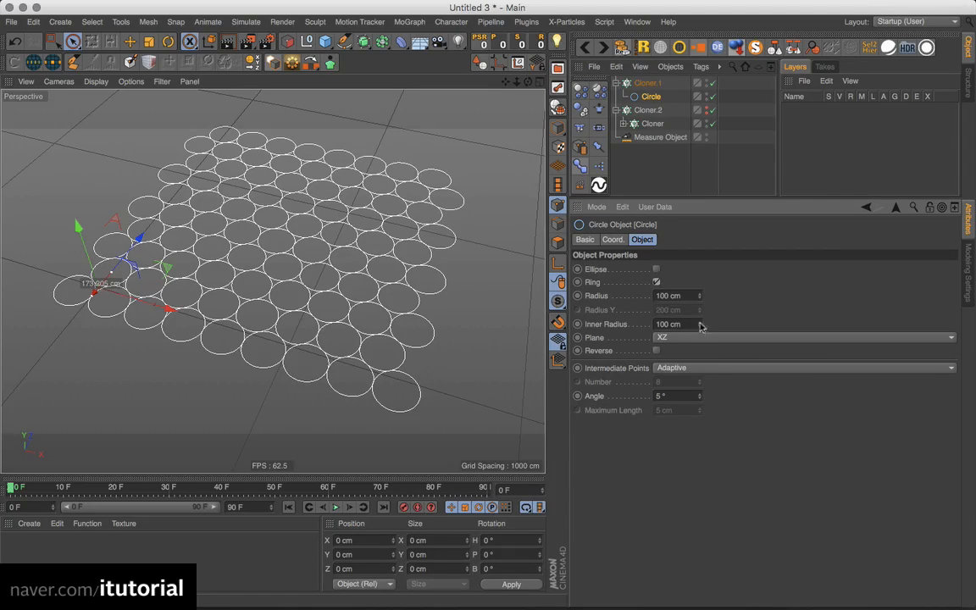
pyautogui.moveTo(700, 327); pyautogui.dragTo(697, 347)
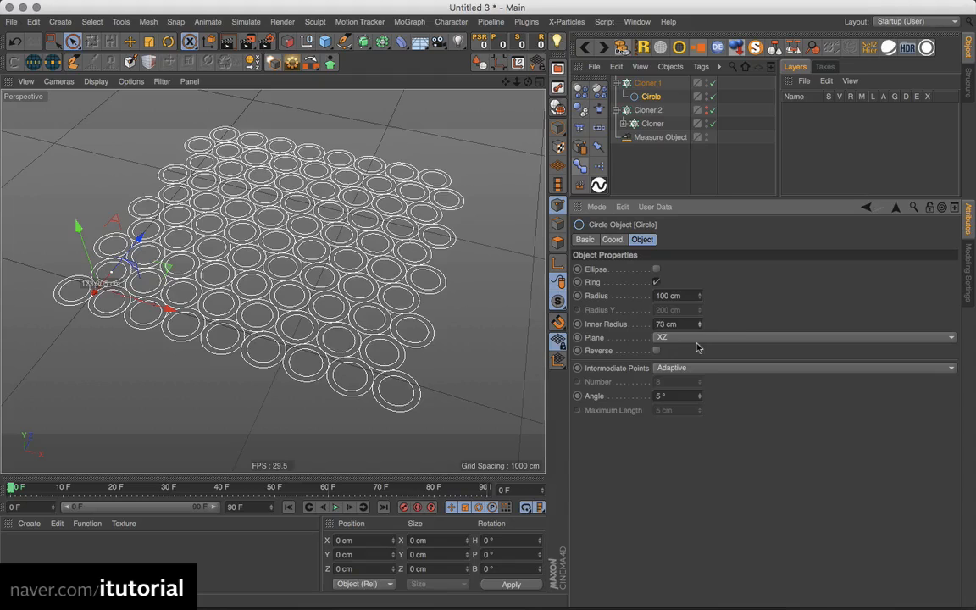
# Collapse Cloner.1 and Cloner.2 in the object hierarchy and delete the Measure Object
pyautogui.click(645, 84)
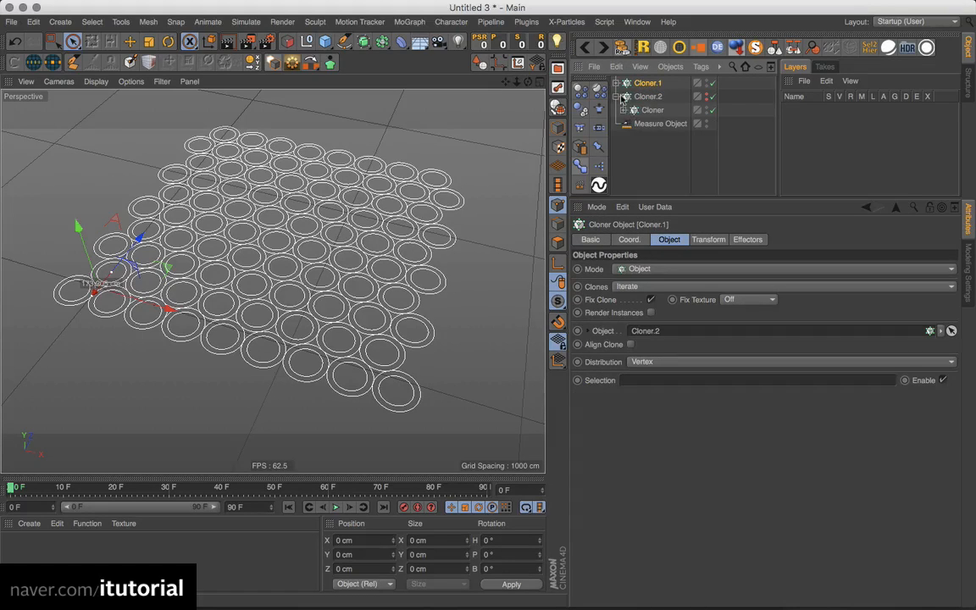
pyautogui.click(617, 96)
pyautogui.click(643, 120)
pyautogui.click(652, 111)
pyautogui.press('Delete')
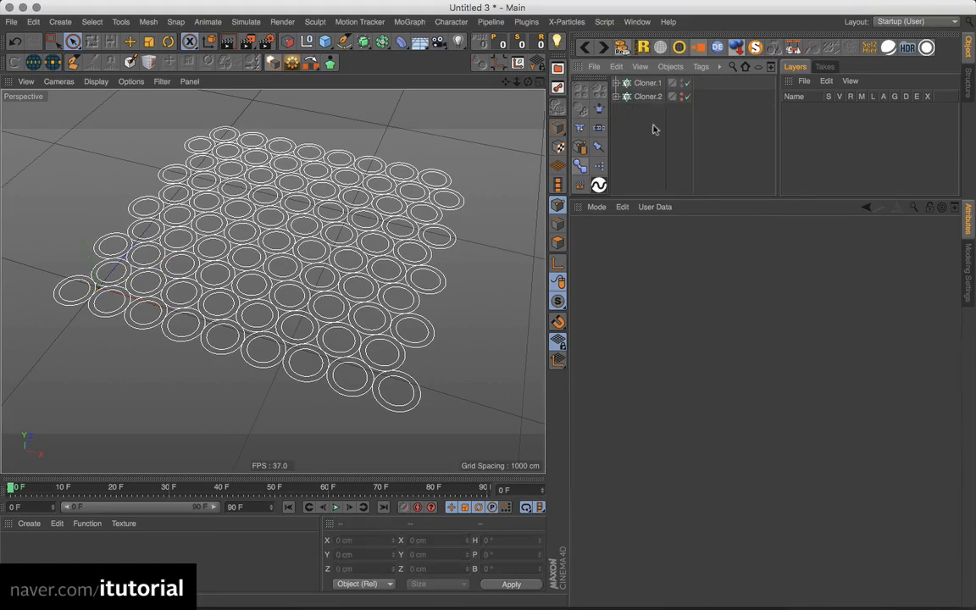
# Add an Extrude object and nest Cloner.1 inside it
pyautogui.click(646, 83)
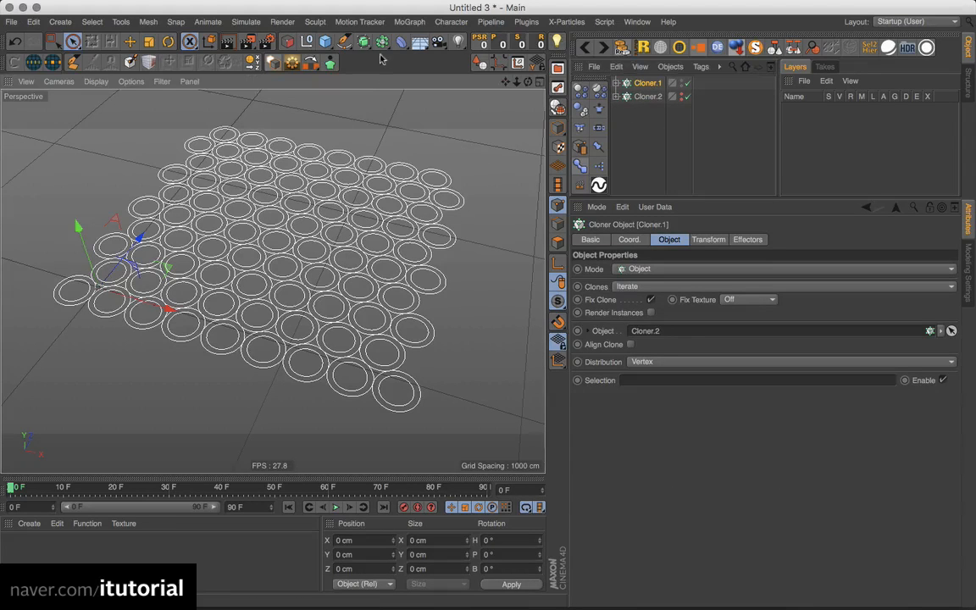
pyautogui.moveTo(366, 49); pyautogui.dragTo(485, 58)
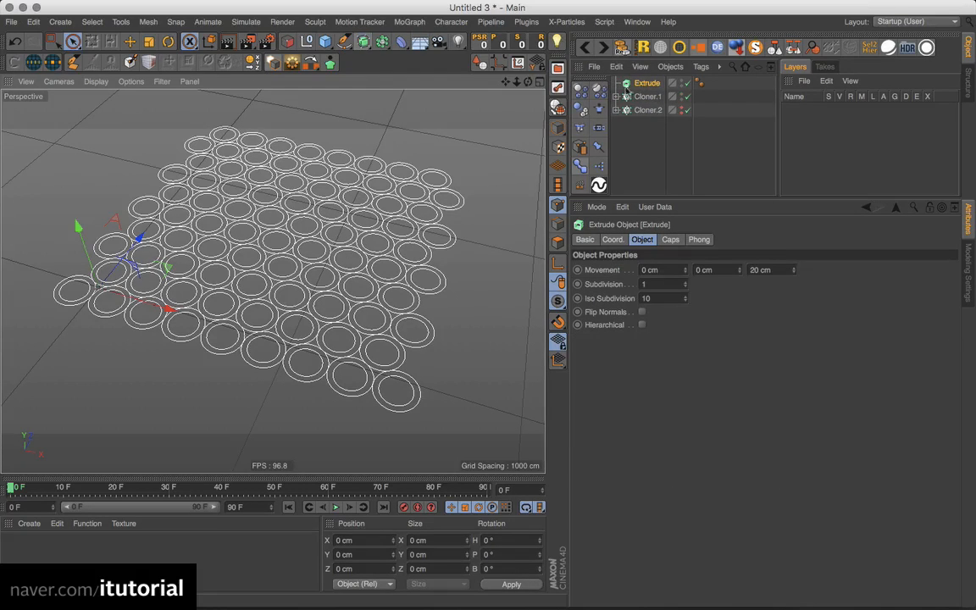
pyautogui.moveTo(649, 98); pyautogui.dragTo(646, 84)
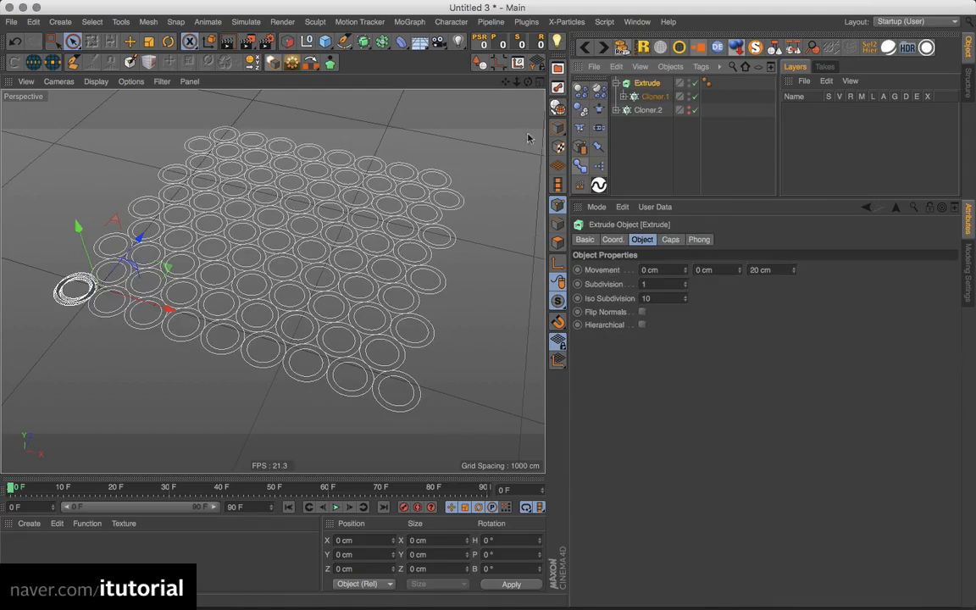
# Set the Extrude movement to 20 cm in Y and 0 cm in Z, and enable Hierarchical
pyautogui.keyDown('alt'); pyautogui.moveTo(138, 276); pyautogui.dragTo(149, 293); pyautogui.keyUp('alt')
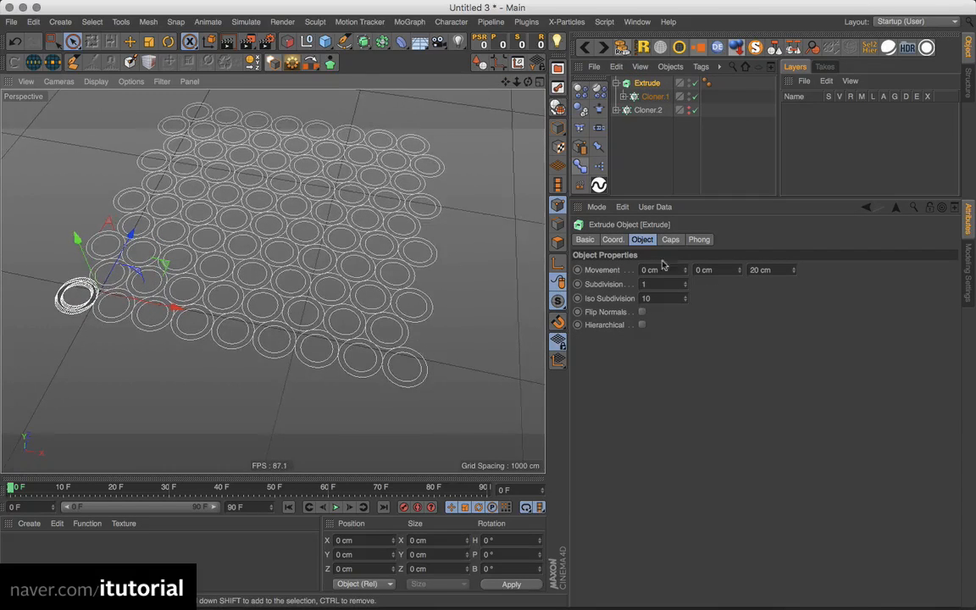
pyautogui.moveTo(776, 270); pyautogui.dragTo(661, 271)
pyautogui.write('0')
pyautogui.press('Return')
pyautogui.write('20')
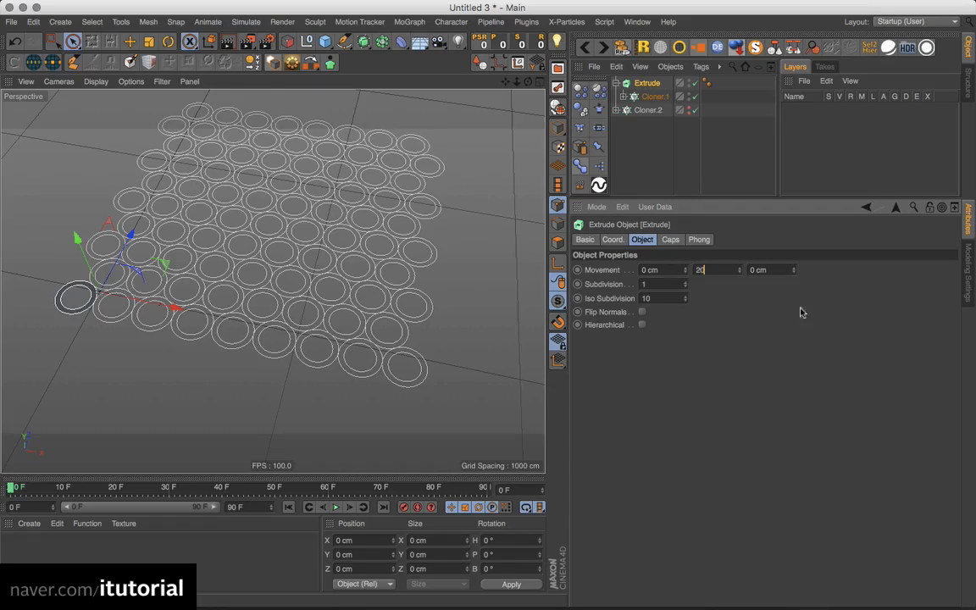
pyautogui.press('Return')
pyautogui.keyDown('alt'); pyautogui.moveTo(203, 268); pyautogui.dragTo(194, 270); pyautogui.keyUp('alt')
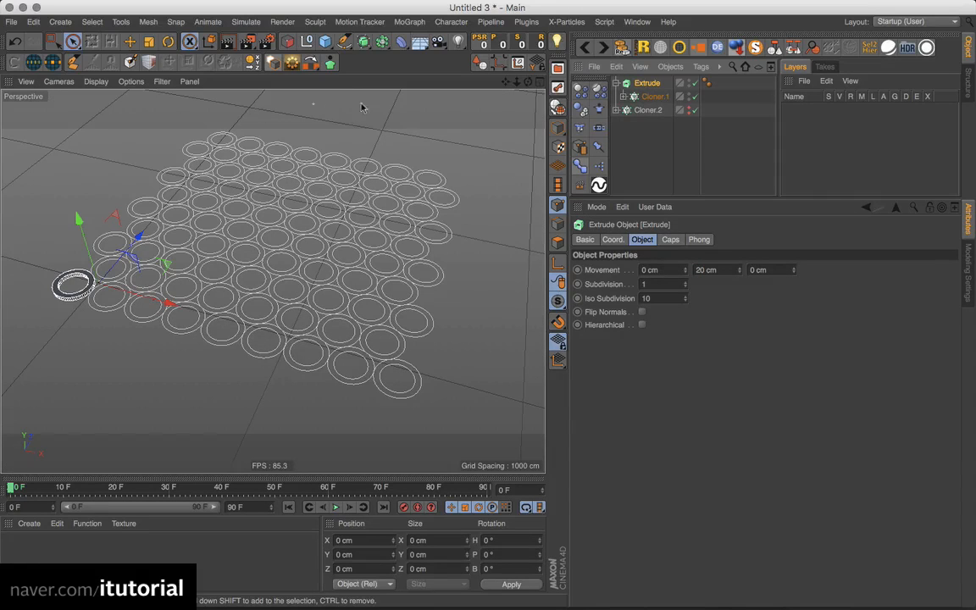
pyautogui.click(643, 325)
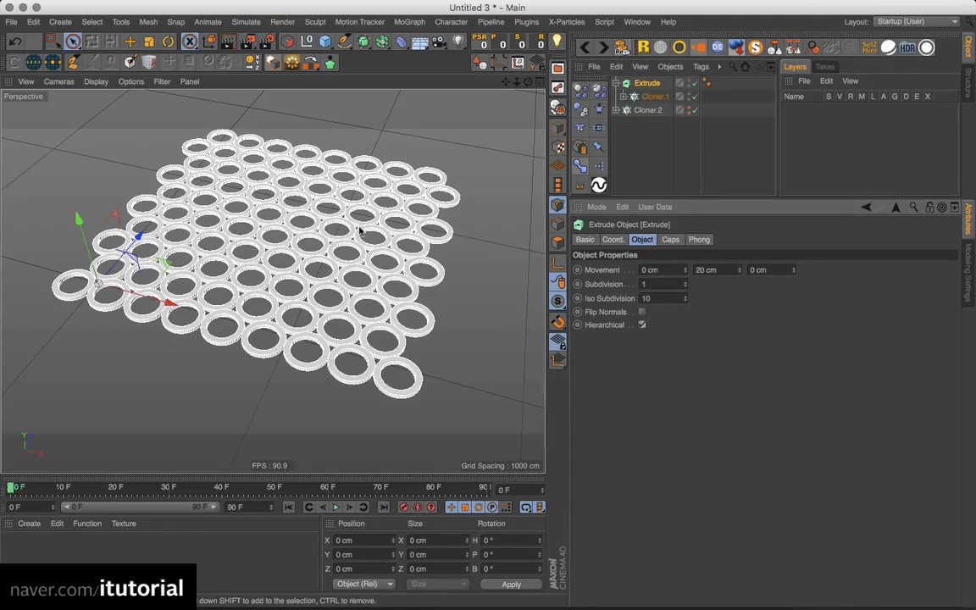
# Set the Perspective view's display of the extruded rings to Gouraud Shading (Lines)
pyautogui.scroll(5, 358, 224)
pyautogui.moveTo(356, 224)
pyautogui.keyDown('alt'); pyautogui.mouseDown()
pyautogui.moveTo(331, 282)
pyautogui.moveTo(344, 205)
pyautogui.moveTo(349, 259)
pyautogui.mouseUp(); pyautogui.keyUp('alt')
pyautogui.press('n')
pyautogui.press('b')
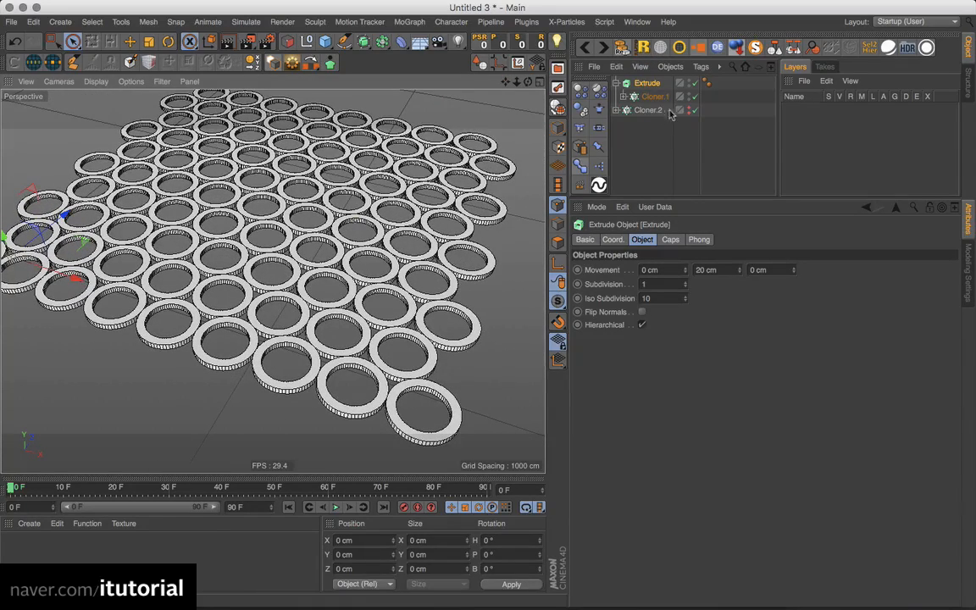
# Set the End cap of the Extrude object to Fillet Cap
pyautogui.click(671, 241)
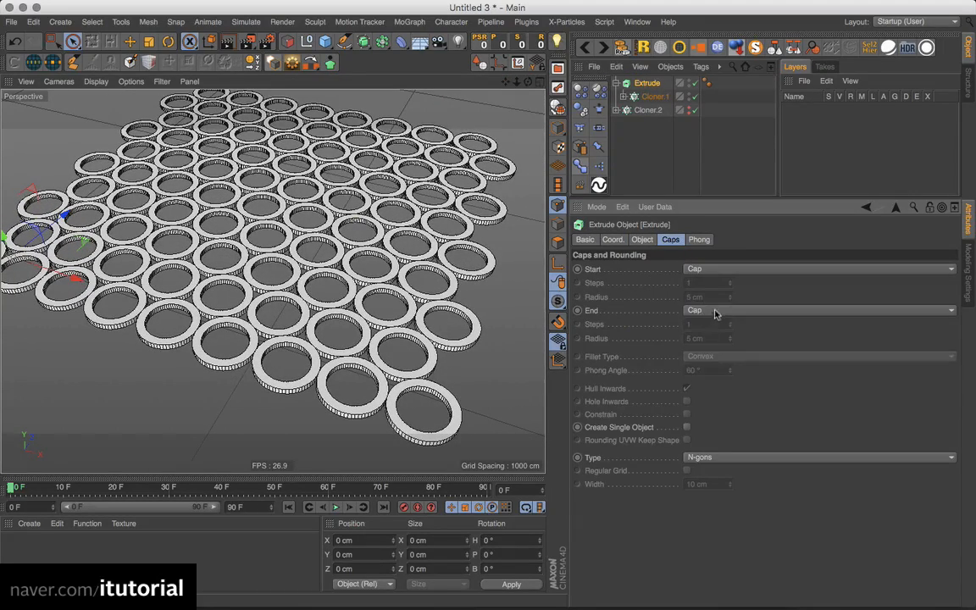
pyautogui.click(714, 311)
pyautogui.click(708, 366)
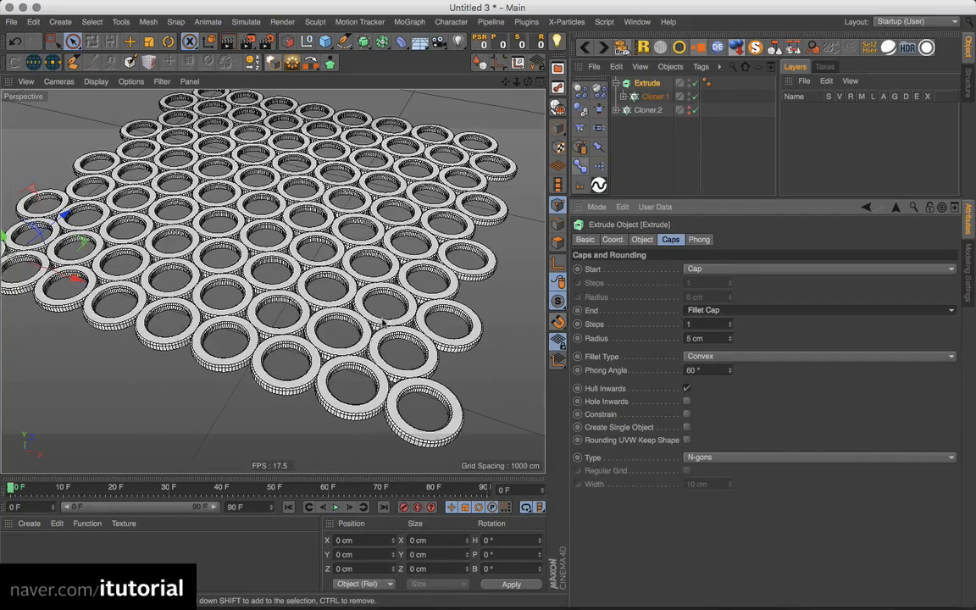
# Enable Constrain for the Extrude's caps and set the end fillet to 5 steps
pyautogui.scroll(10, 339, 285)
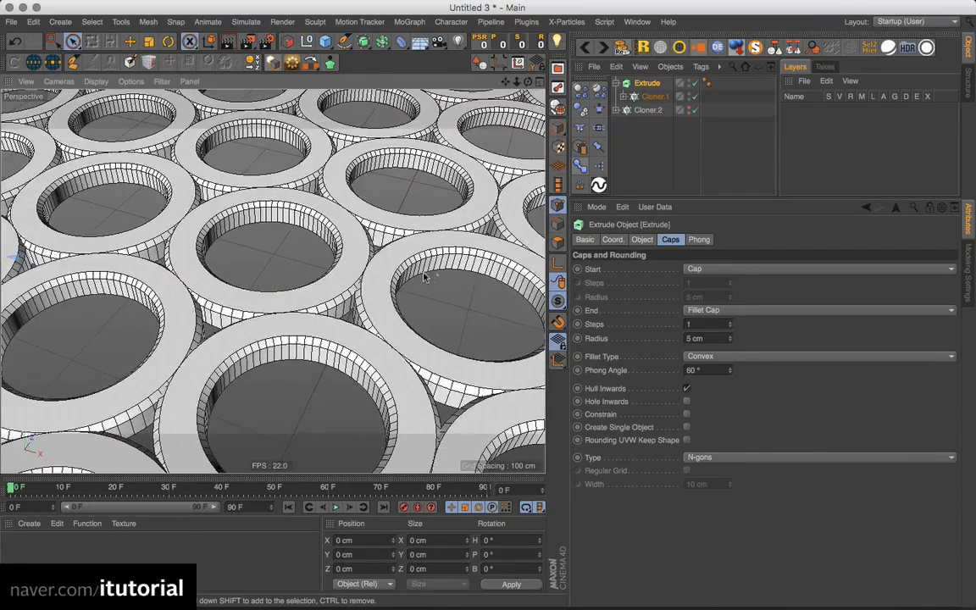
pyautogui.keyDown('alt'); pyautogui.moveTo(426, 277); pyautogui.dragTo(432, 310); pyautogui.keyUp('alt')
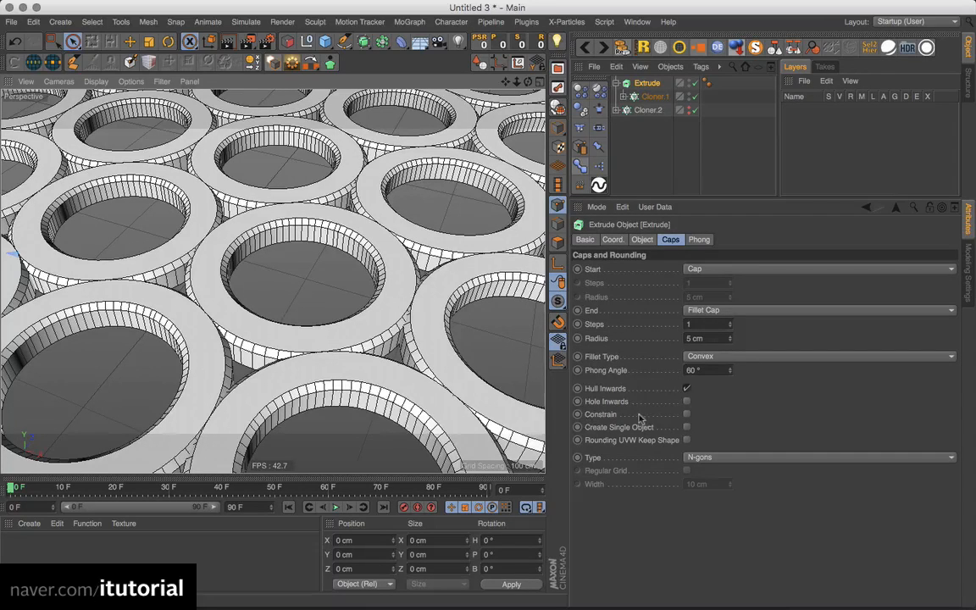
pyautogui.click(687, 415)
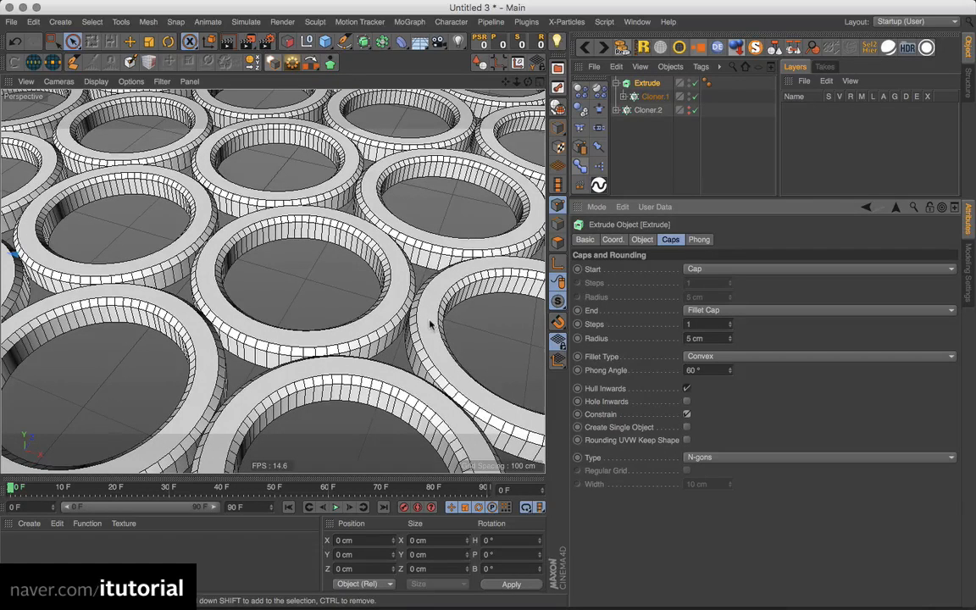
pyautogui.doubleClick(700, 325)
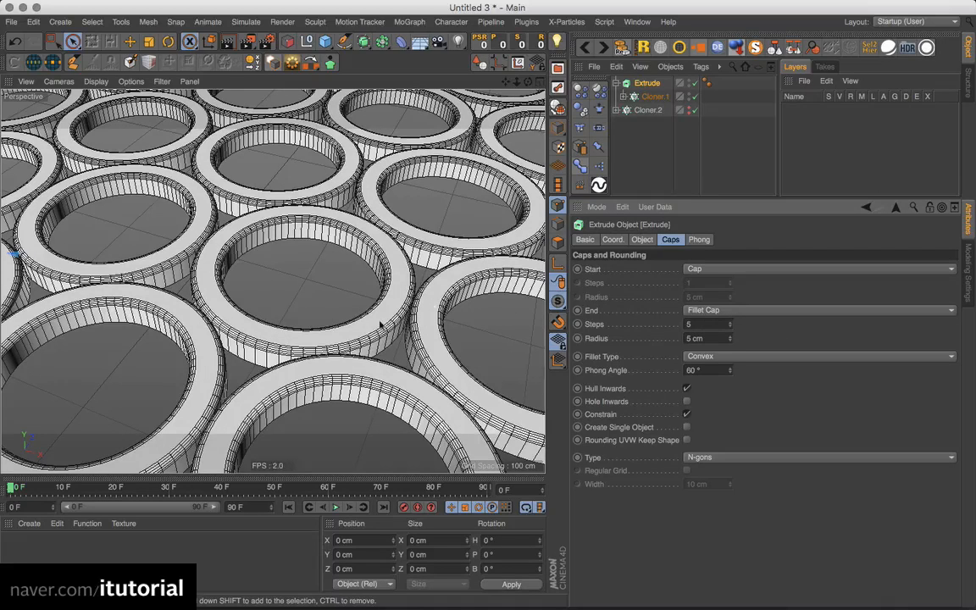
# Try the 1 Step and Engraved fillet types on the ring caps and restore Convex
pyautogui.click(734, 357)
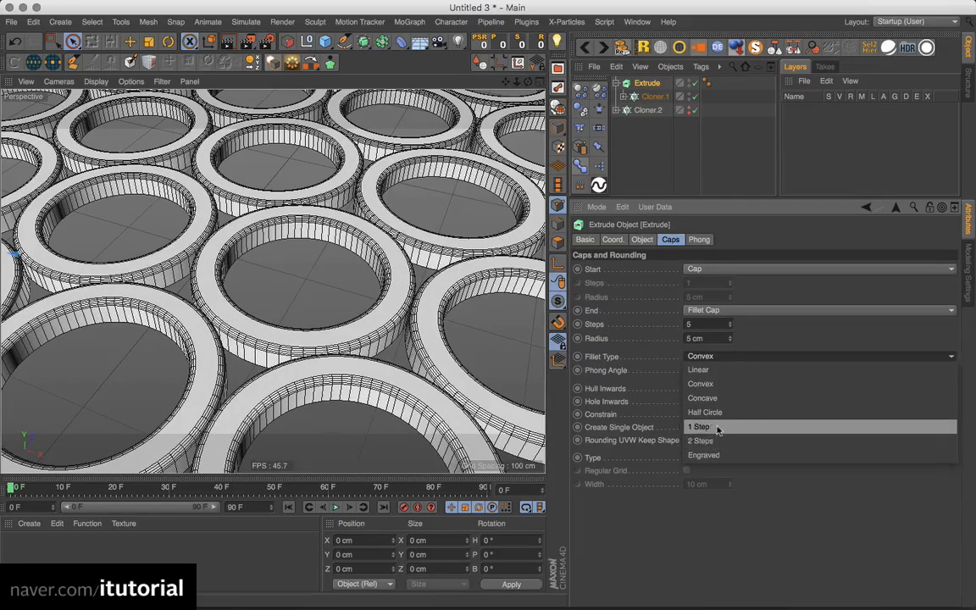
pyautogui.click(699, 427)
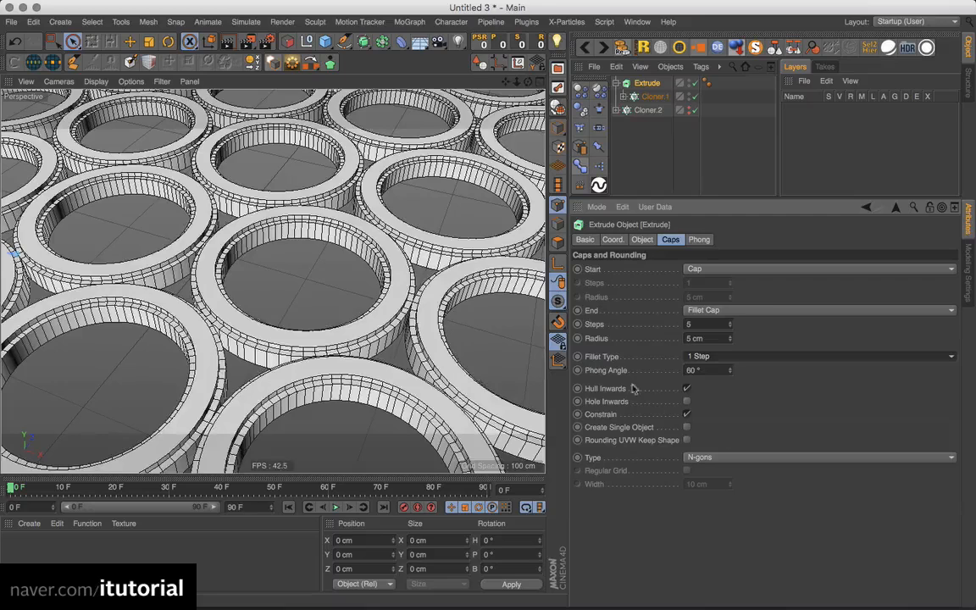
pyautogui.click(717, 356)
pyautogui.click(699, 454)
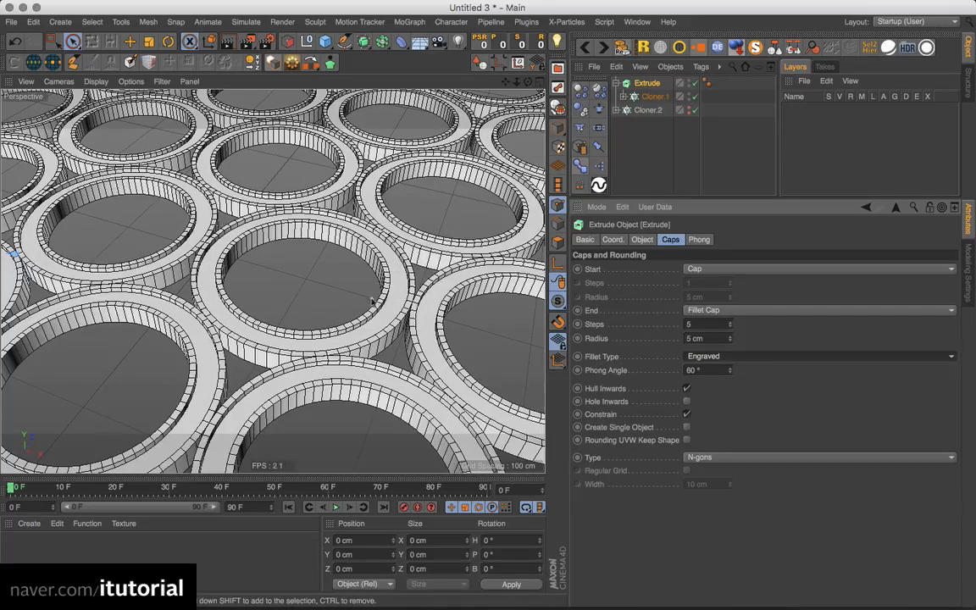
pyautogui.click(716, 359)
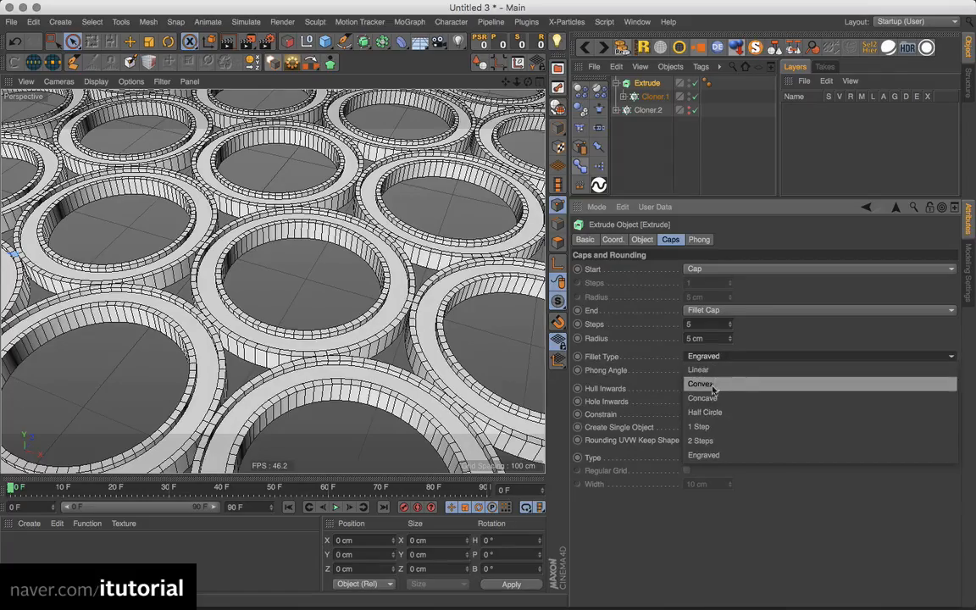
pyautogui.click(700, 384)
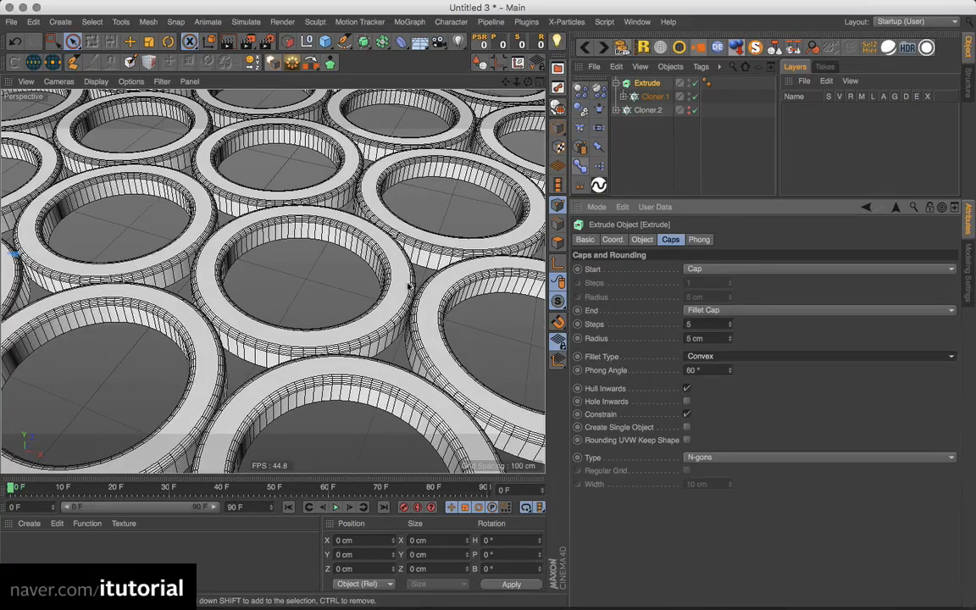
pyautogui.scroll(-5, 271, 280)
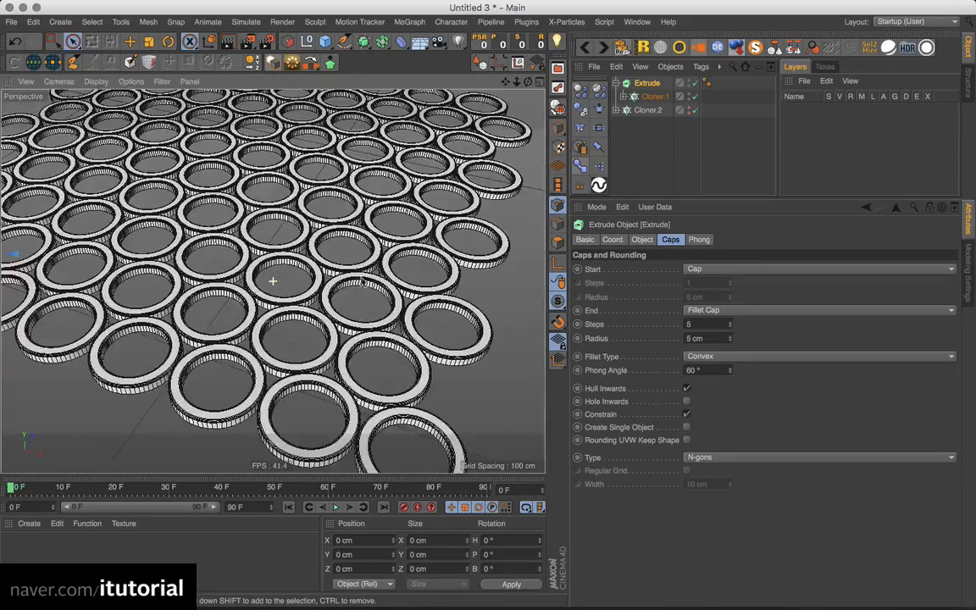
pyautogui.keyDown('alt'); pyautogui.moveTo(362, 282); pyautogui.dragTo(442, 278); pyautogui.keyUp('alt')
pyautogui.scroll(-5, 386, 254)
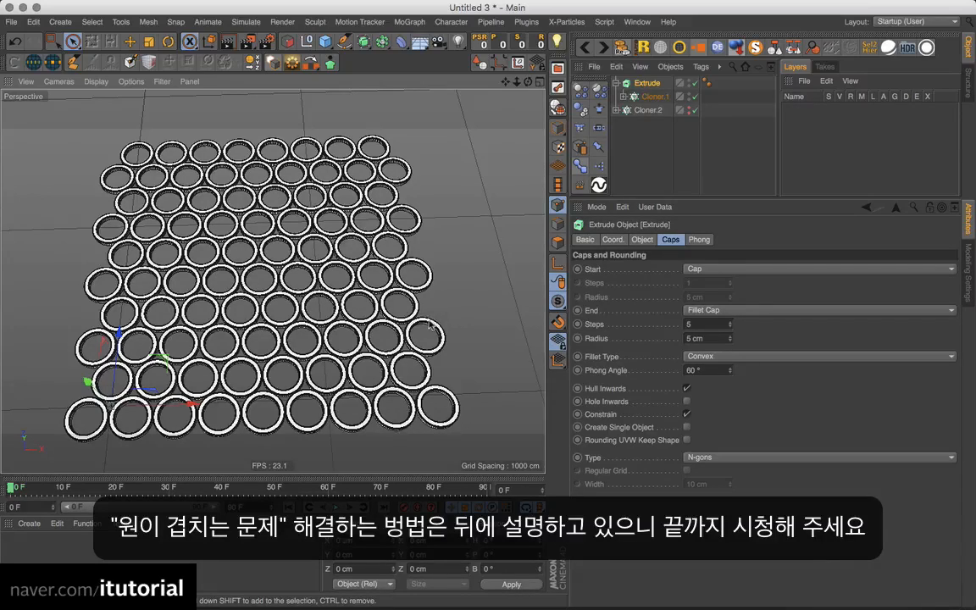
pyautogui.keyDown('alt'); pyautogui.moveTo(395, 310); pyautogui.dragTo(441, 290); pyautogui.keyUp('alt')
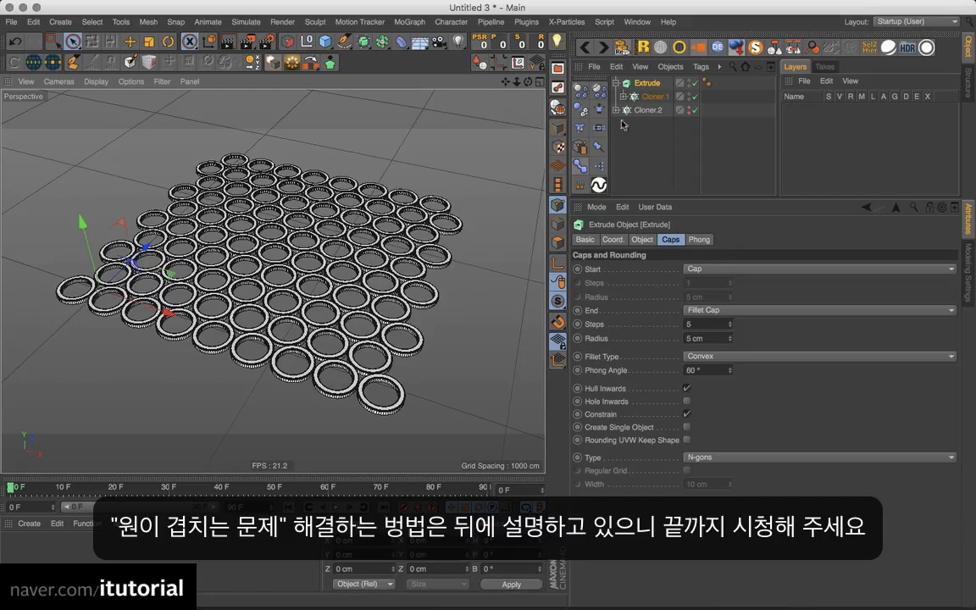
pyautogui.click(616, 83)
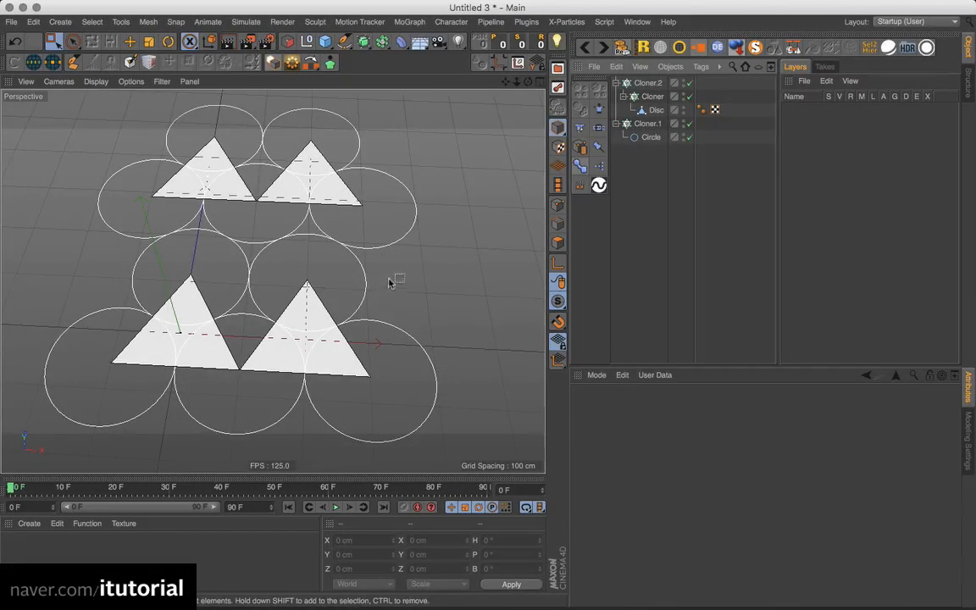
# Make Cloner.1 editable and select all of its circles, from Circle 0 to Circle 11, to check for duplicates
pyautogui.keyDown('alt'); pyautogui.moveTo(389, 282); pyautogui.dragTo(371, 272); pyautogui.keyUp('alt')
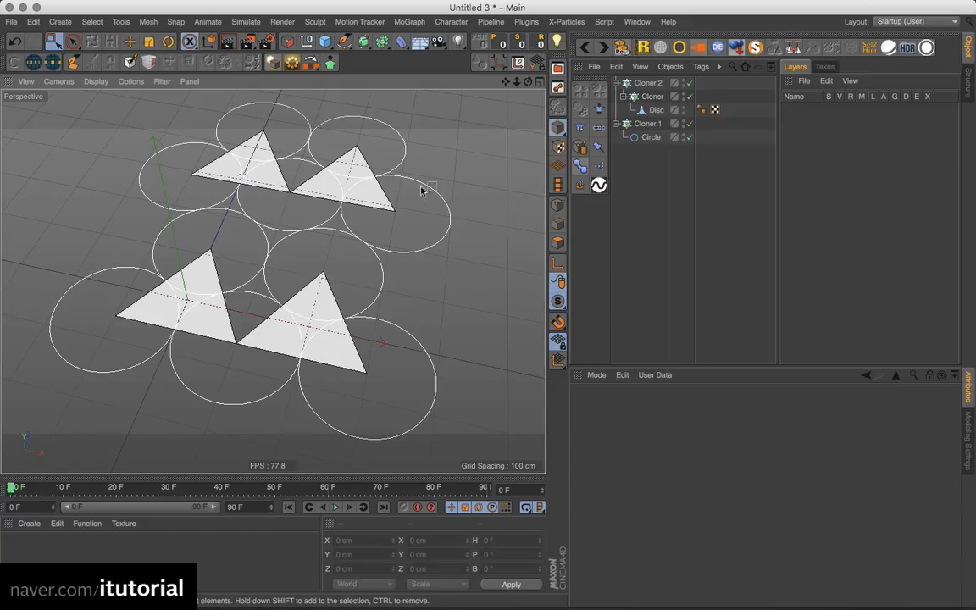
pyautogui.click(649, 124)
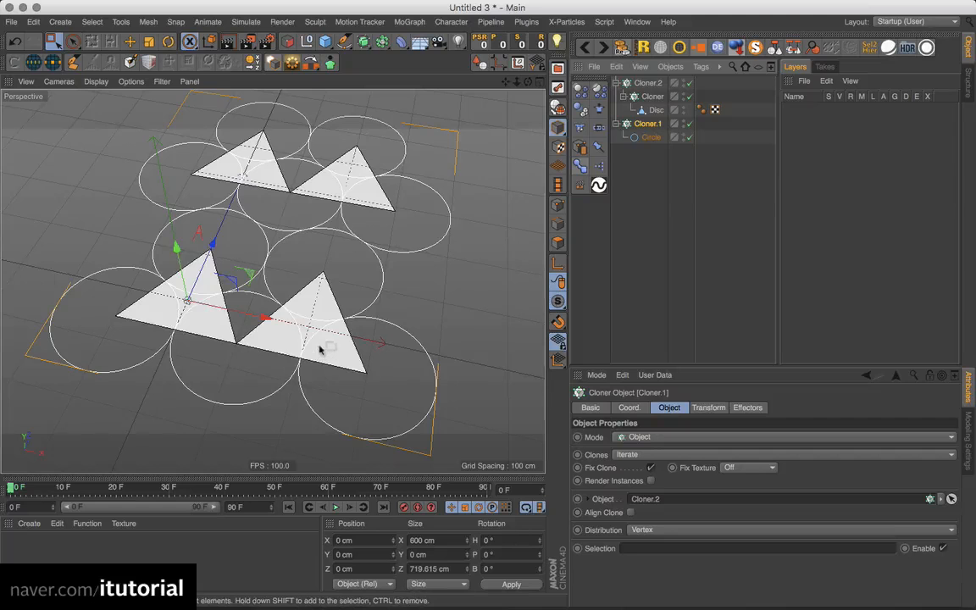
pyautogui.scroll(5, 277, 308)
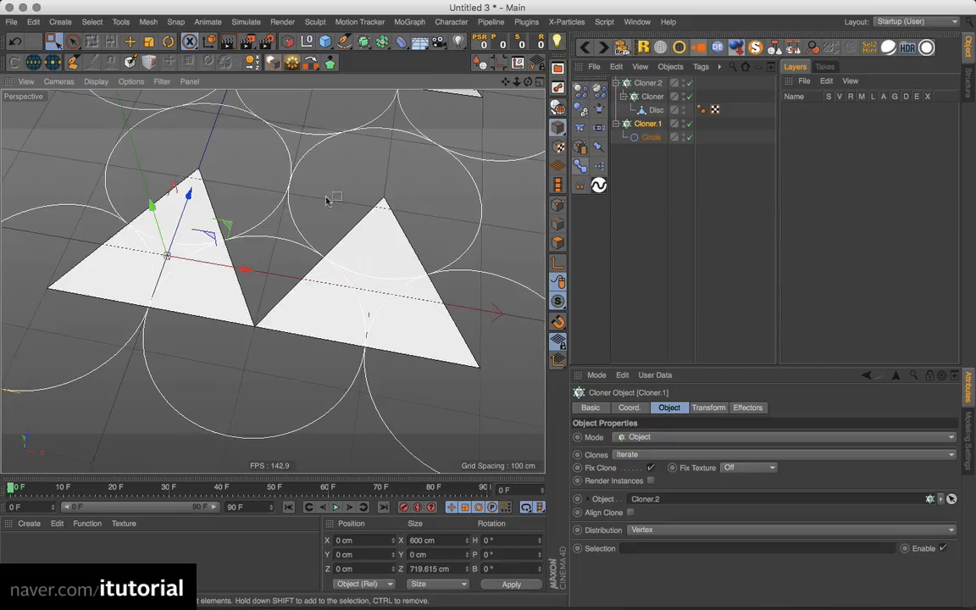
pyautogui.scroll(-8, 314, 222)
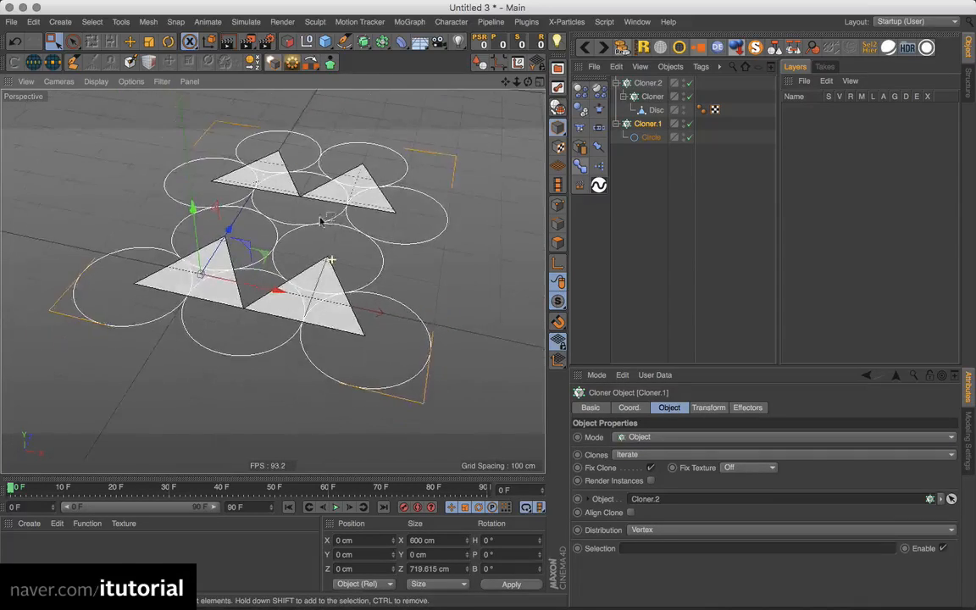
pyautogui.moveTo(322, 222)
pyautogui.keyDown('alt'); pyautogui.mouseDown()
pyautogui.moveTo(333, 268)
pyautogui.moveTo(340, 259)
pyautogui.mouseUp(); pyautogui.keyUp('alt')
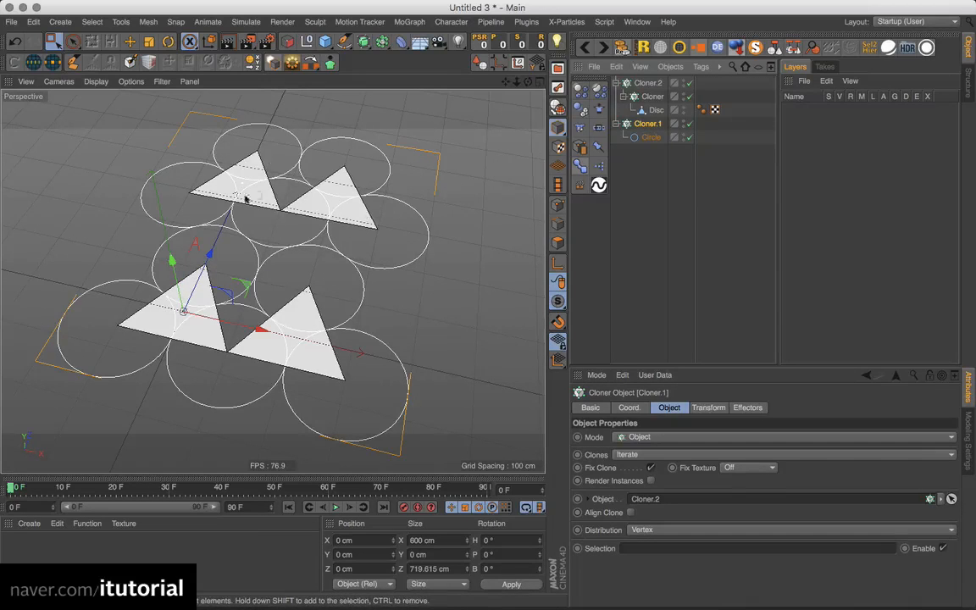
pyautogui.click(561, 109)
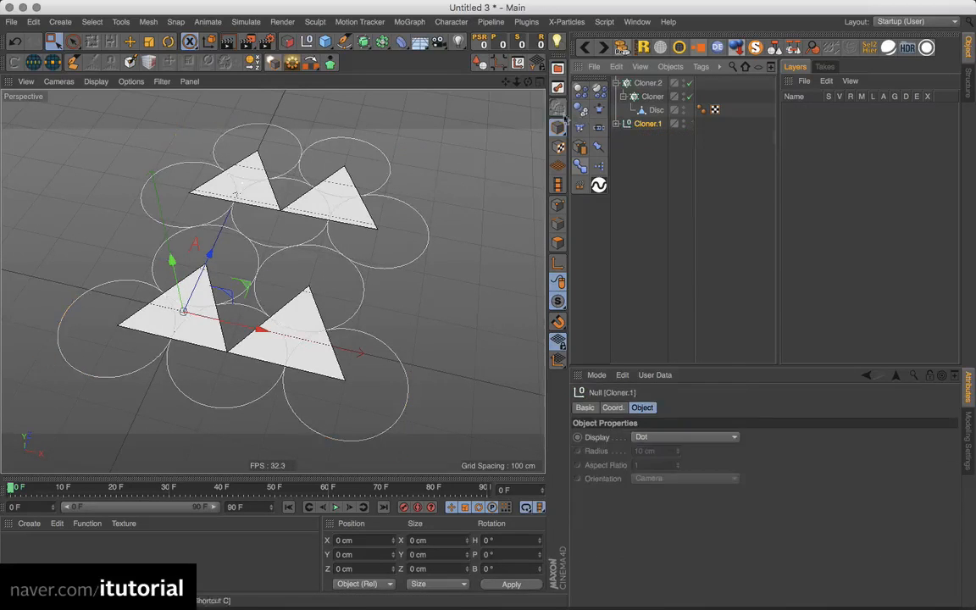
pyautogui.click(617, 124)
pyautogui.click(653, 138)
pyautogui.keyDown('shift'); pyautogui.click(654, 286); pyautogui.keyUp('shift')
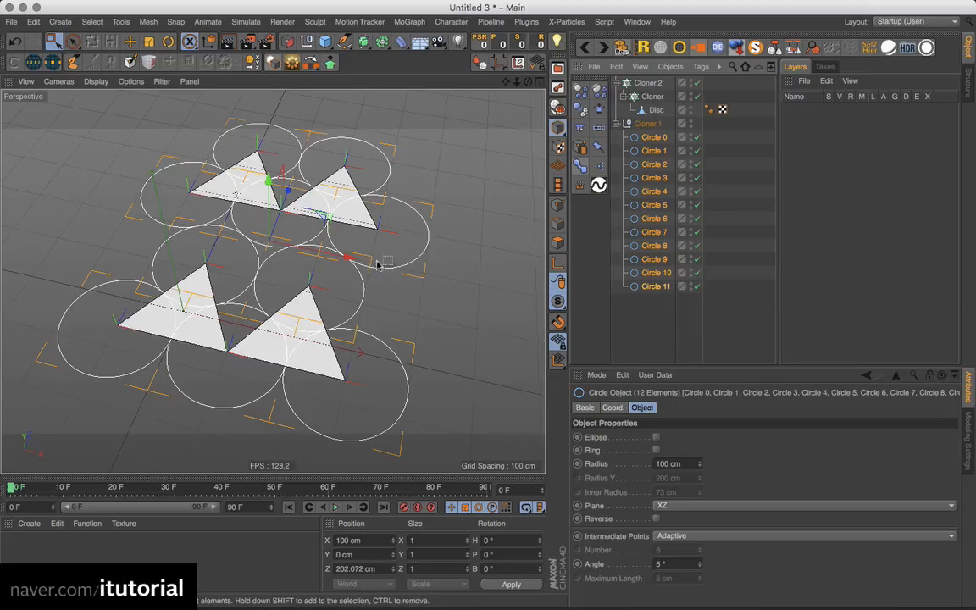
pyautogui.click(637, 321)
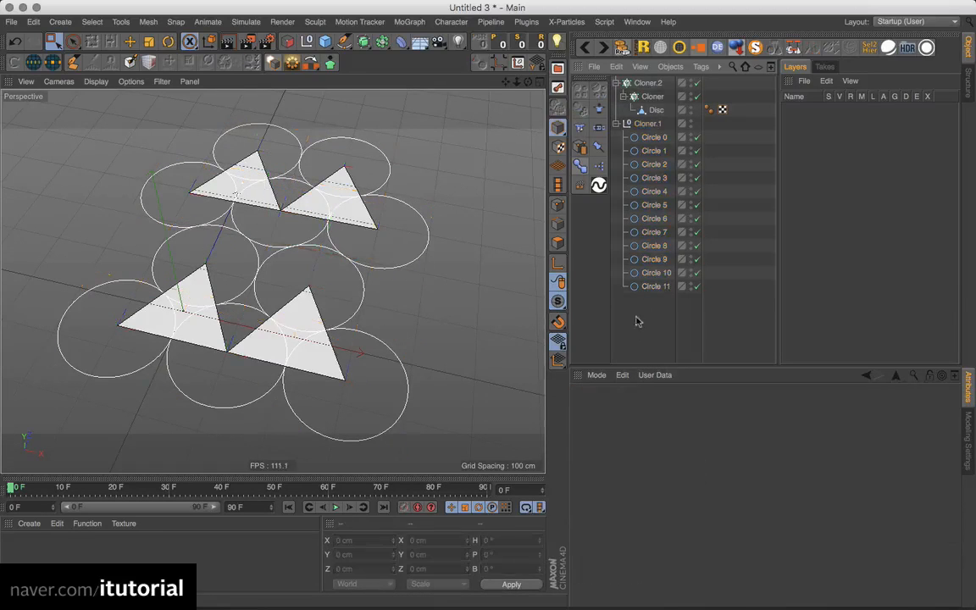
# Inspect Circle 0 through Circle 3 one at a time to compare their positions on the triangle vertices
pyautogui.click(655, 139)
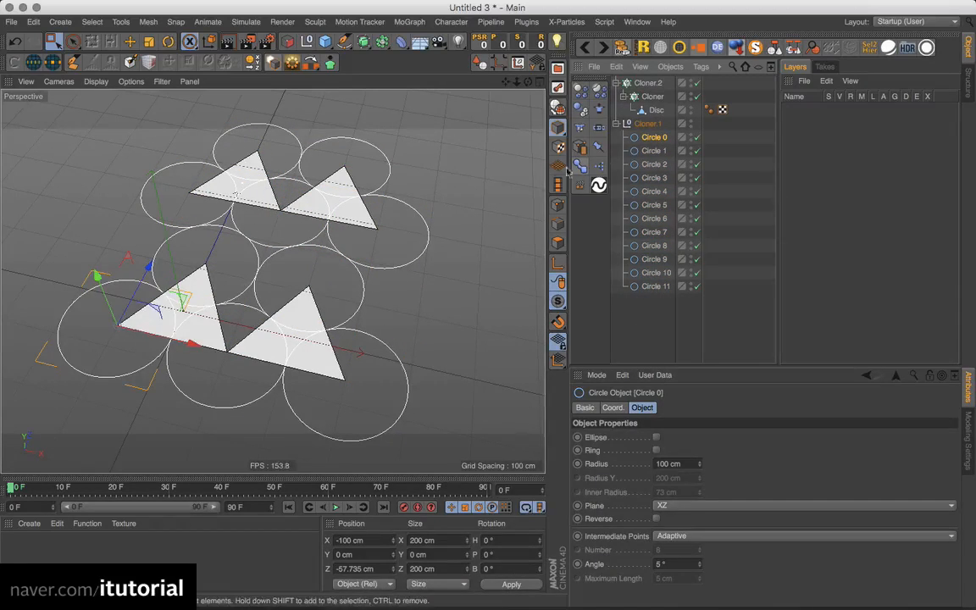
pyautogui.click(651, 152)
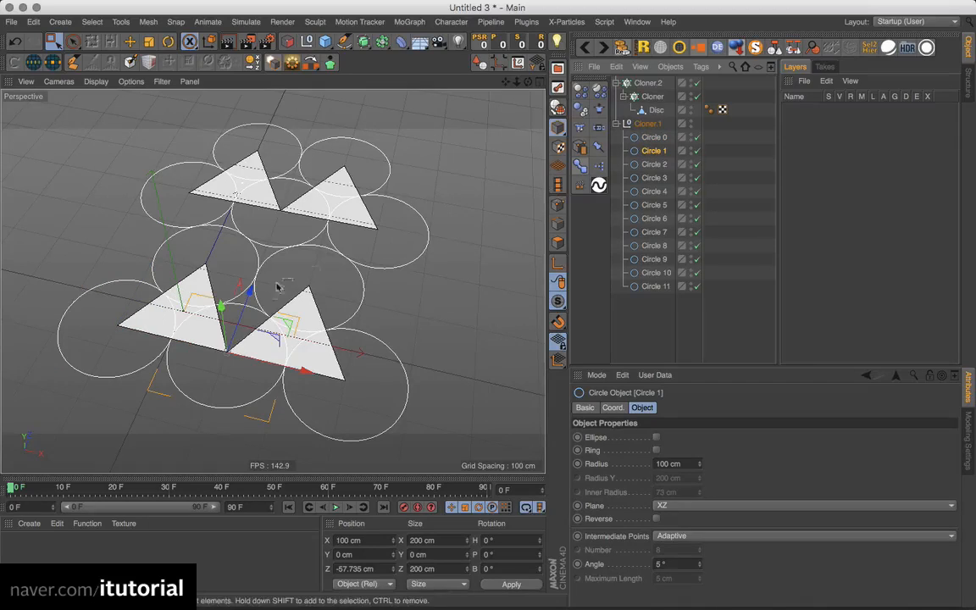
pyautogui.click(656, 166)
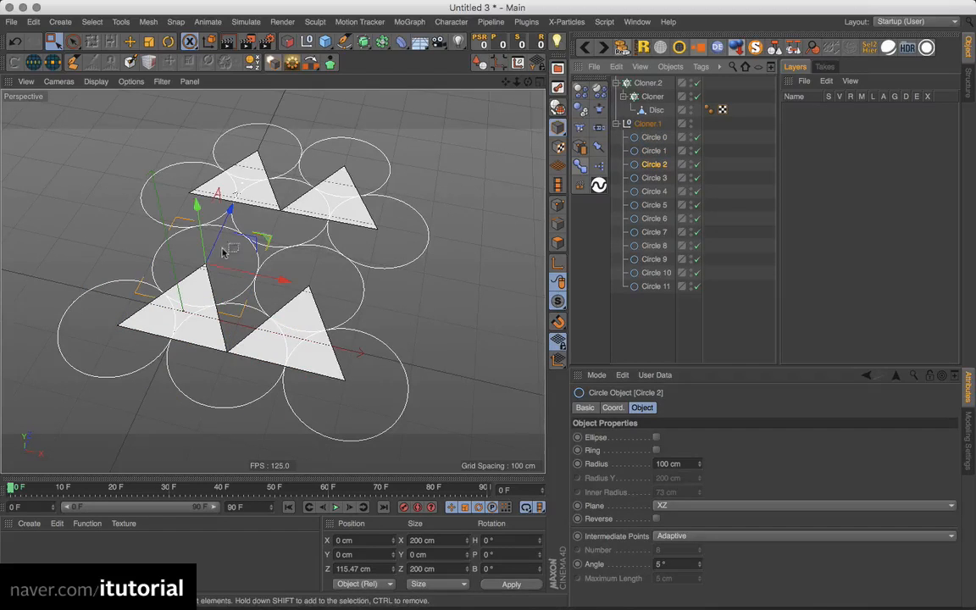
pyautogui.click(654, 178)
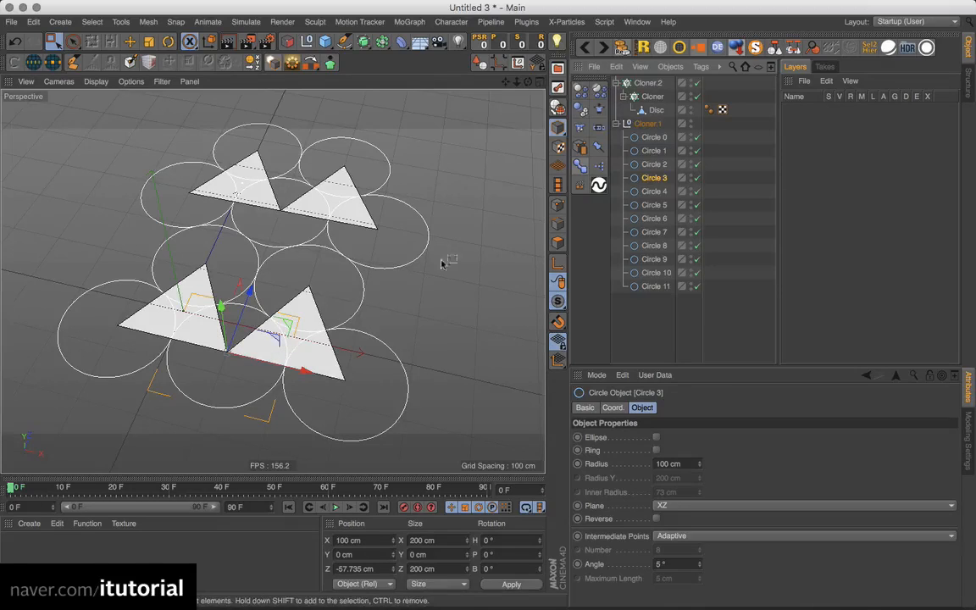
# Undo the circle selections and the conversion of Cloner.1 to editable circles
pyautogui.press('super+z')
pyautogui.press('super+z')
pyautogui.press('super+z')
pyautogui.press('super+z')
pyautogui.press('super+z')
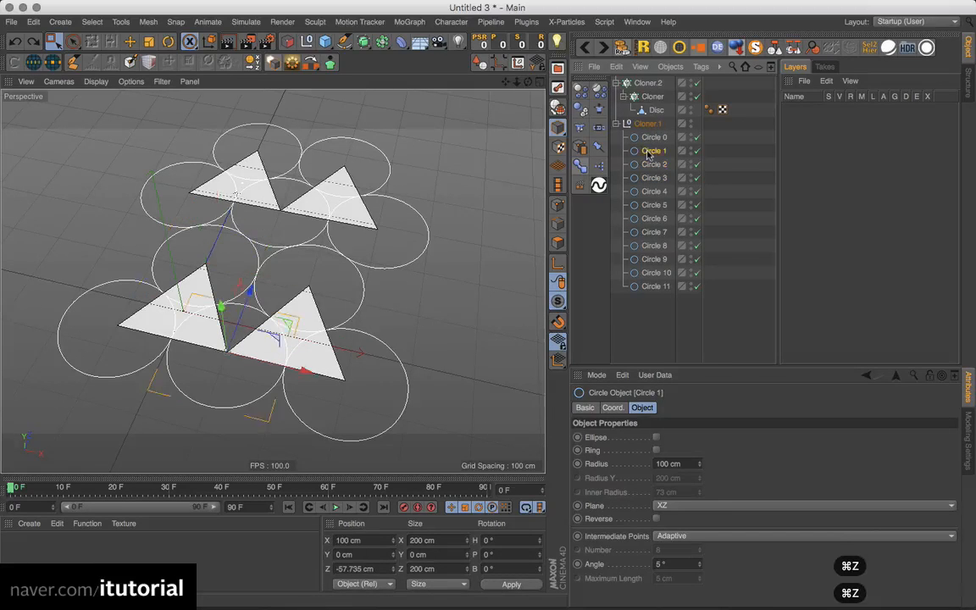
pyautogui.press('super+z')
pyautogui.press('super+z')
pyautogui.press('super+z')
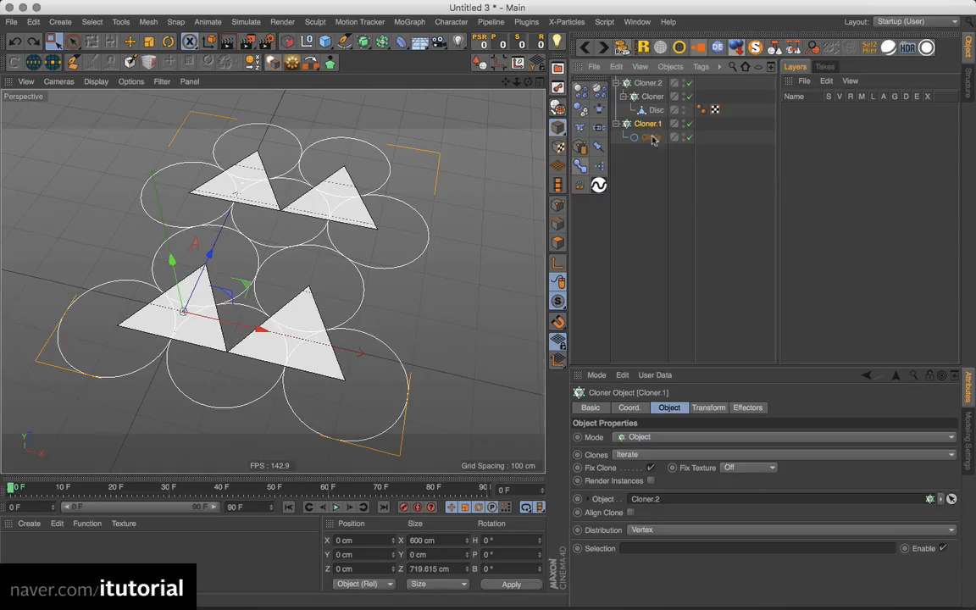
# Wrap Cloner.2 in a Connect object and assign Connect as the Object on which Cloner.1 distributes its clones
pyautogui.click(647, 83)
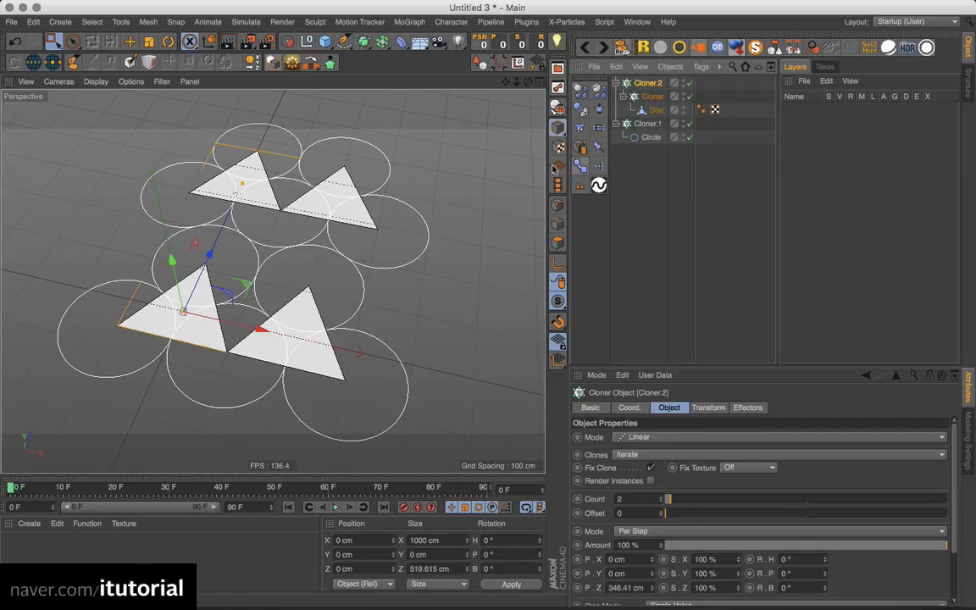
pyautogui.click(380, 47)
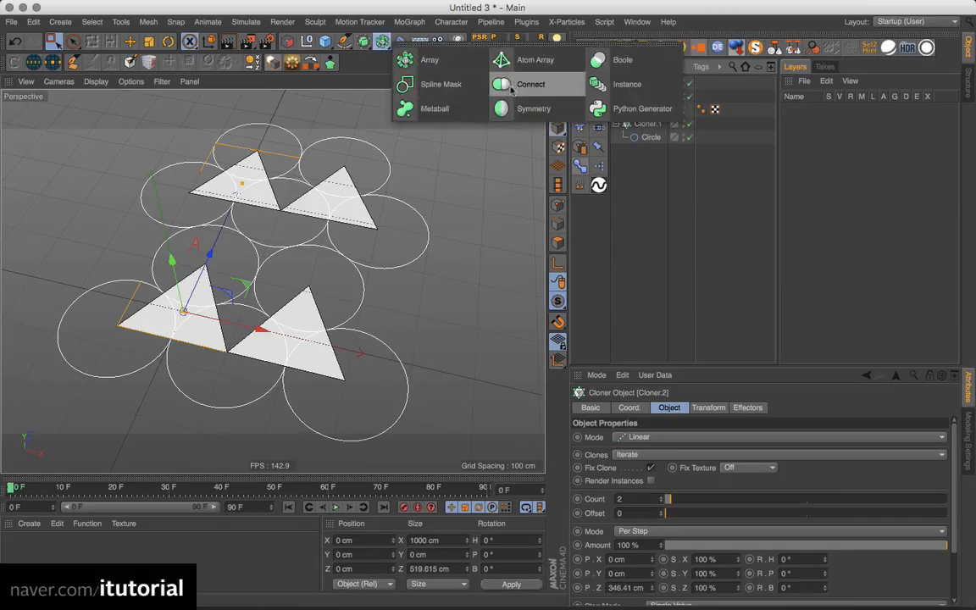
pyautogui.keyDown('alt'); pyautogui.click(525, 84); pyautogui.keyUp('alt')
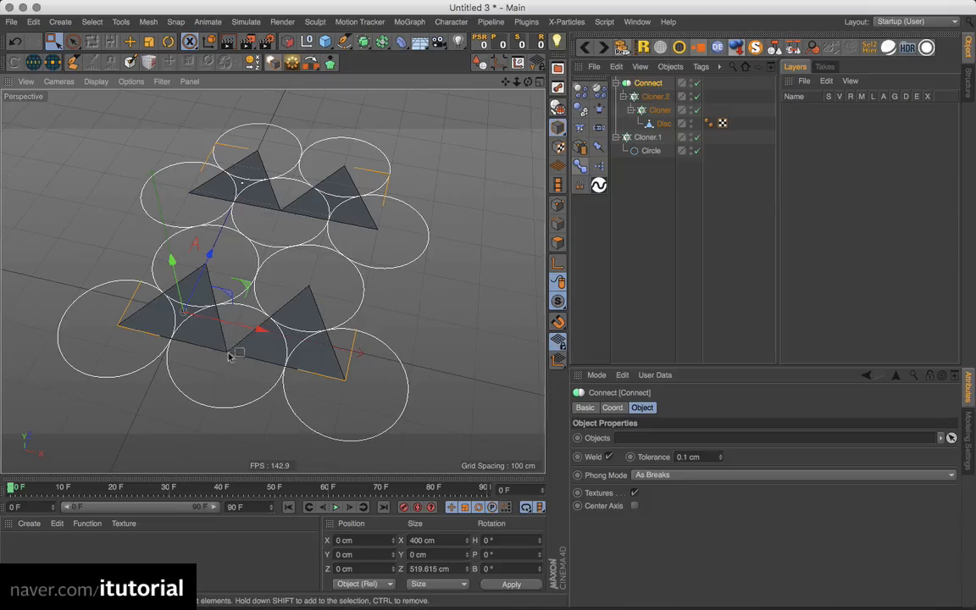
pyautogui.click(648, 138)
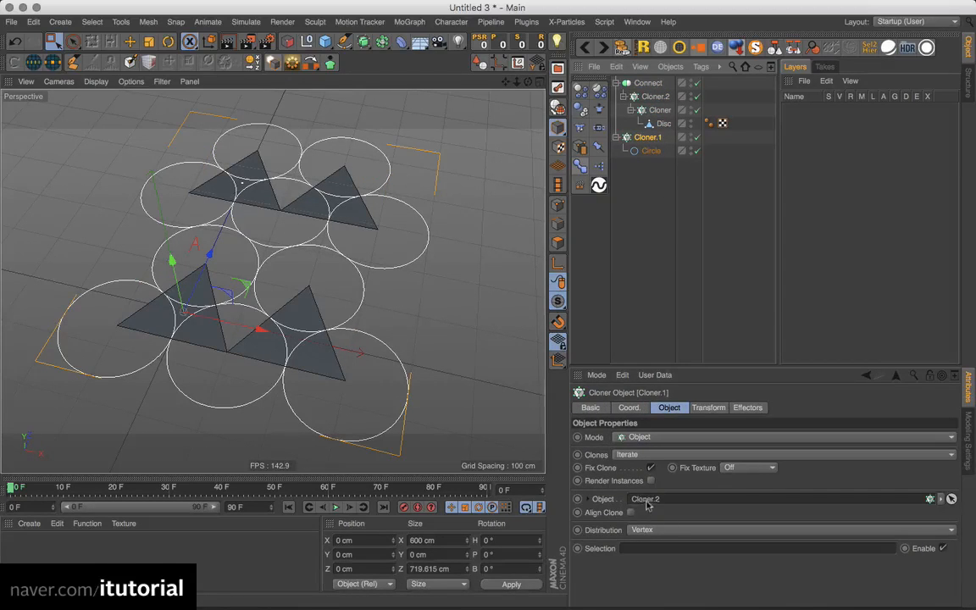
pyautogui.moveTo(648, 85); pyautogui.dragTo(653, 501)
# Make Cloner.1 editable, expand it and select all of its circles from Circle 0 to Circle 9
pyautogui.press('c')
pyautogui.click(618, 136)
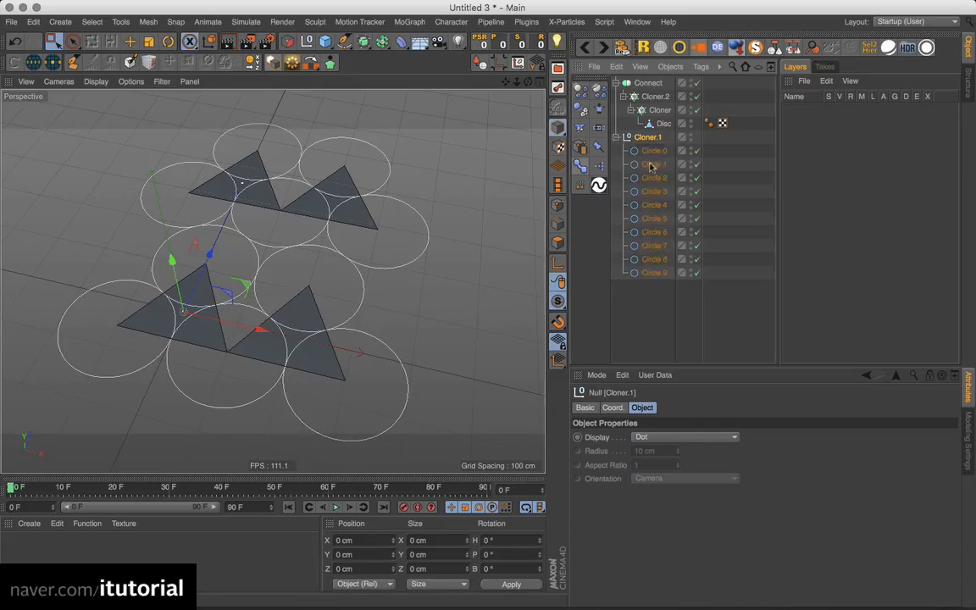
pyautogui.click(653, 151)
pyautogui.keyDown('shift'); pyautogui.click(654, 275); pyautogui.keyUp('shift')
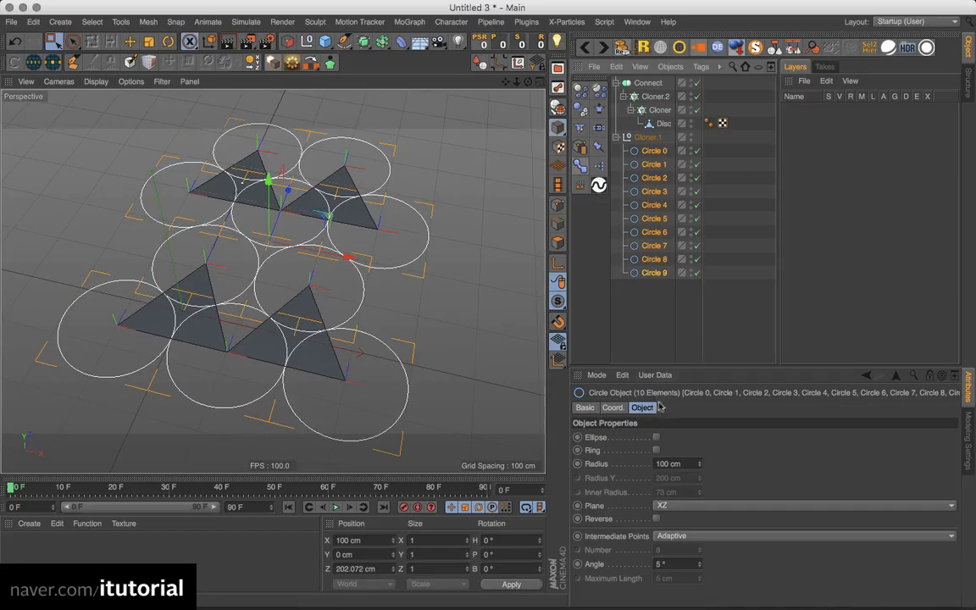
# Inspect Circle 0 through Circle 4 individually for duplicates on shared triangle vertices, and review the Connect object's weld settings
pyautogui.click(657, 319)
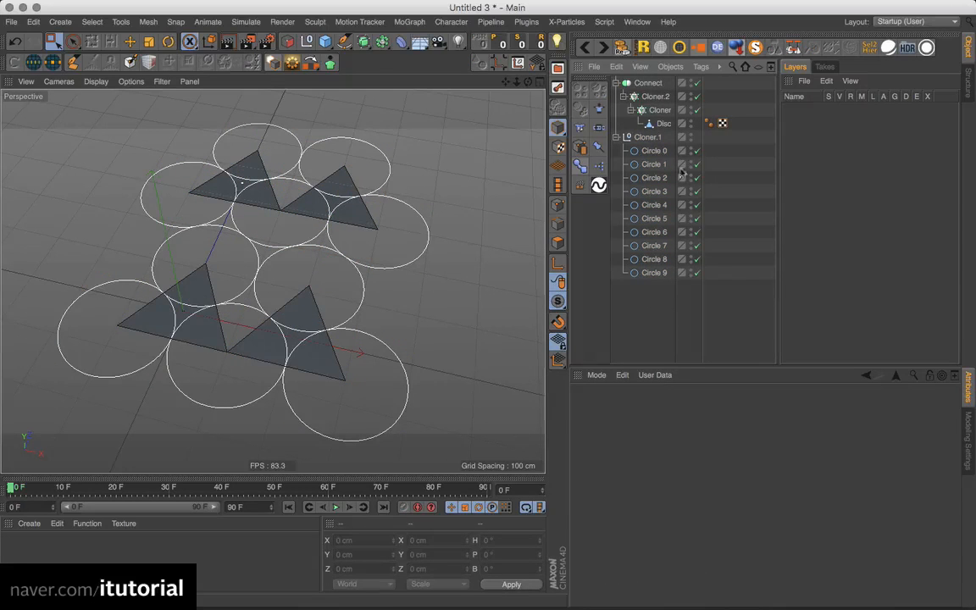
pyautogui.click(657, 151)
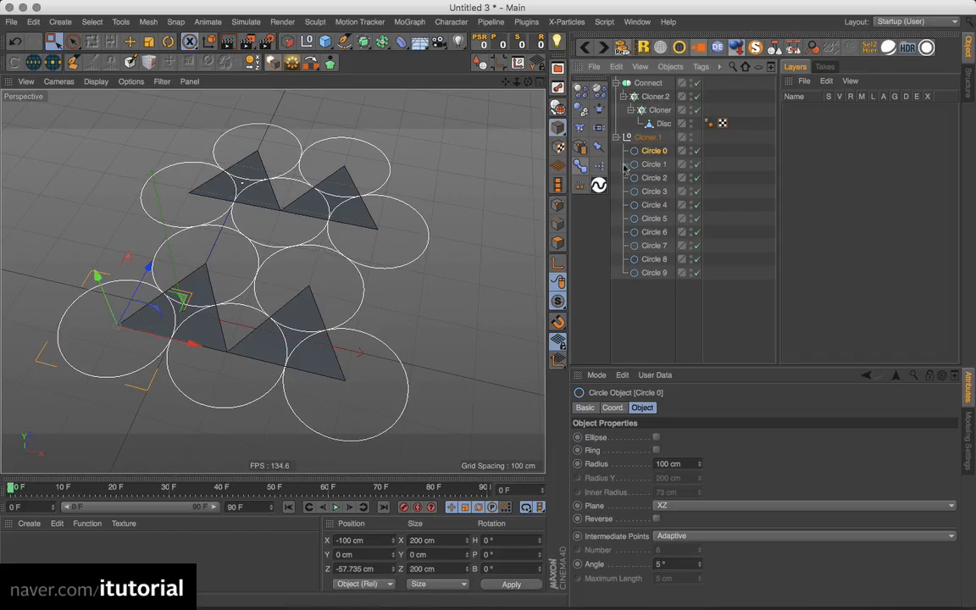
pyautogui.click(652, 165)
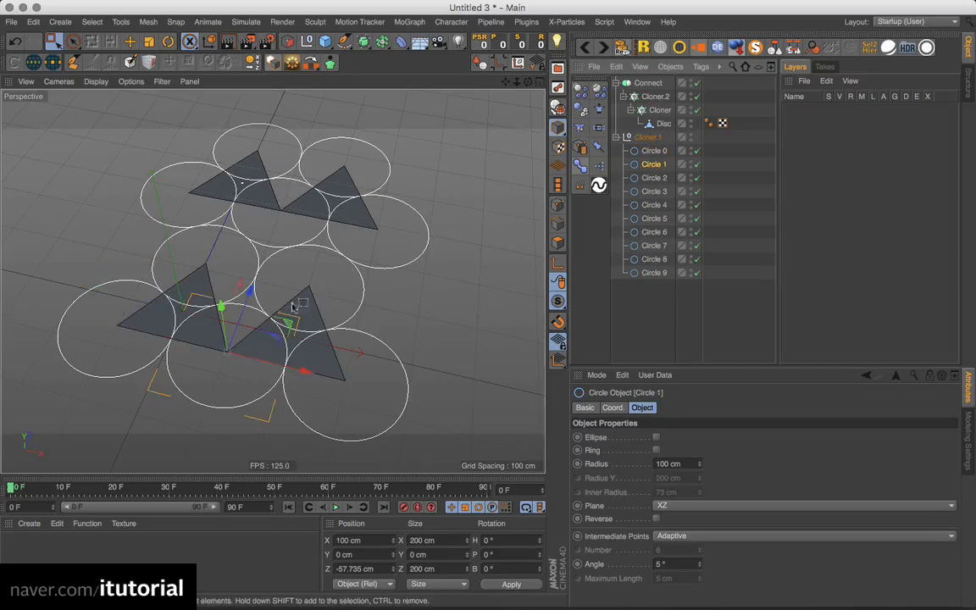
pyautogui.click(654, 178)
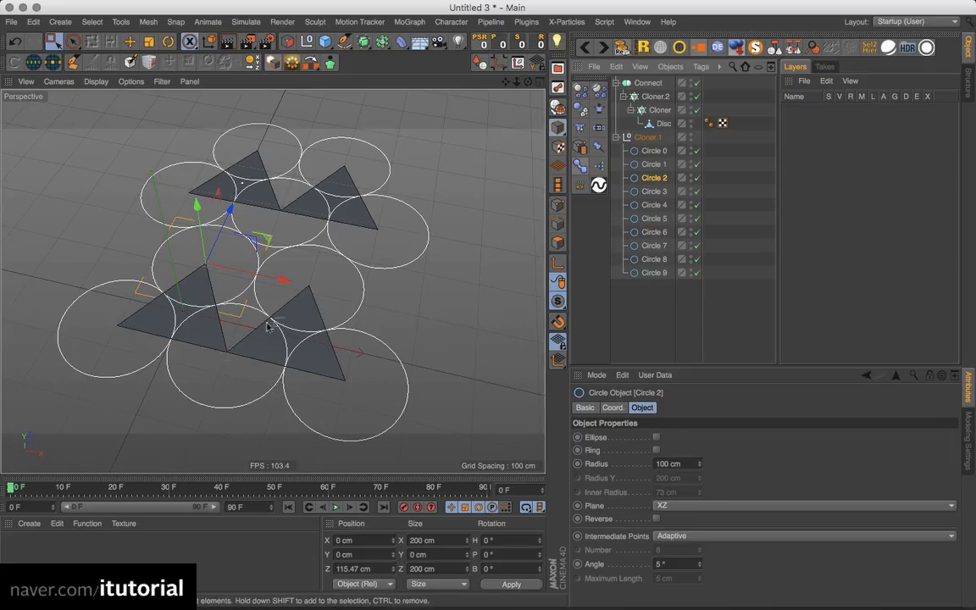
pyautogui.click(652, 192)
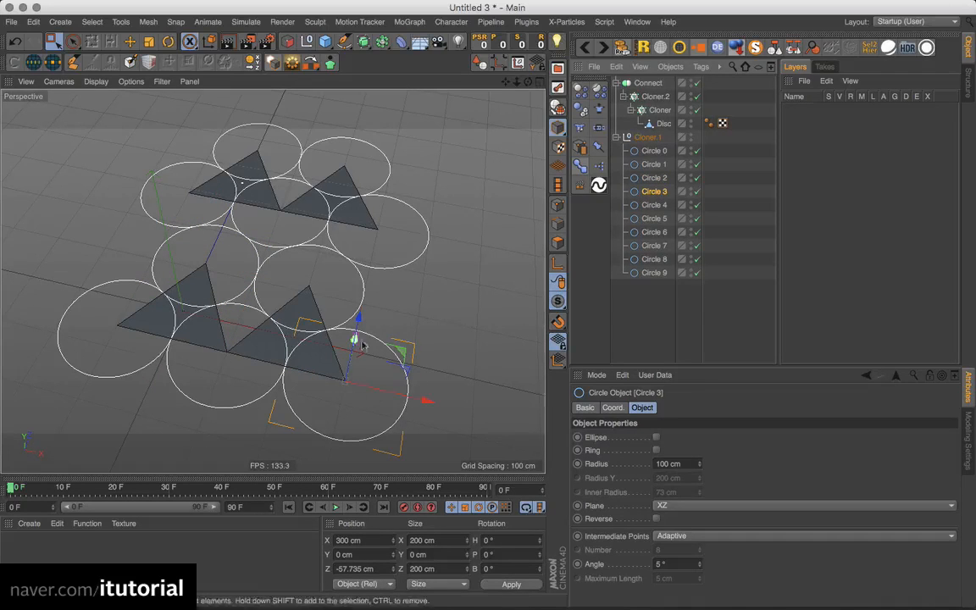
pyautogui.click(654, 205)
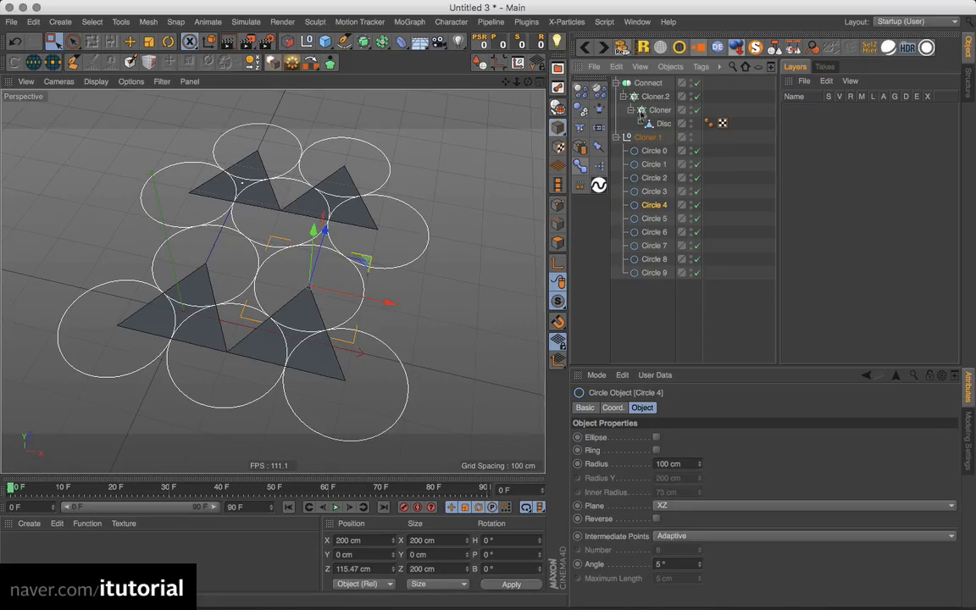
pyautogui.click(648, 83)
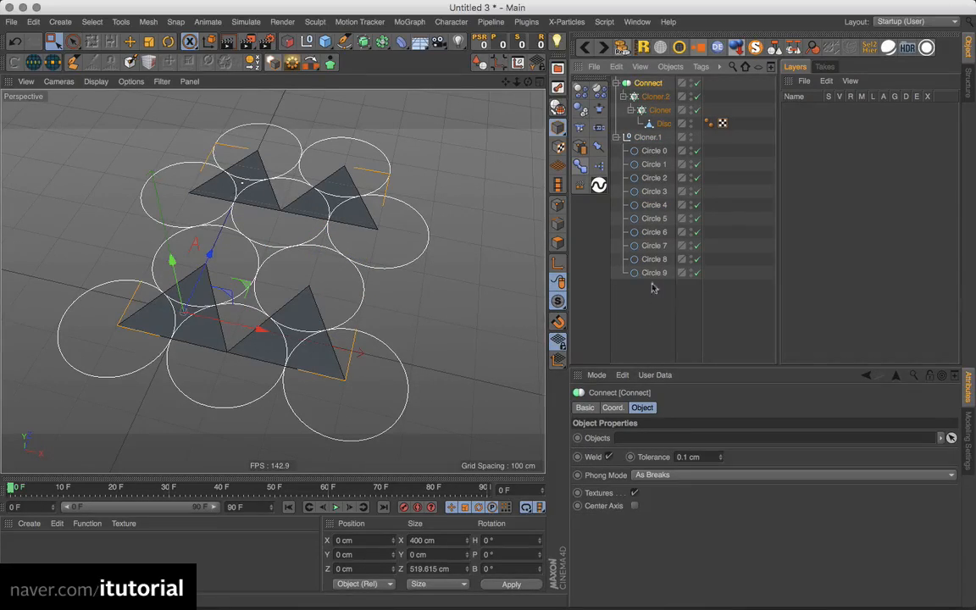
pyautogui.click(635, 312)
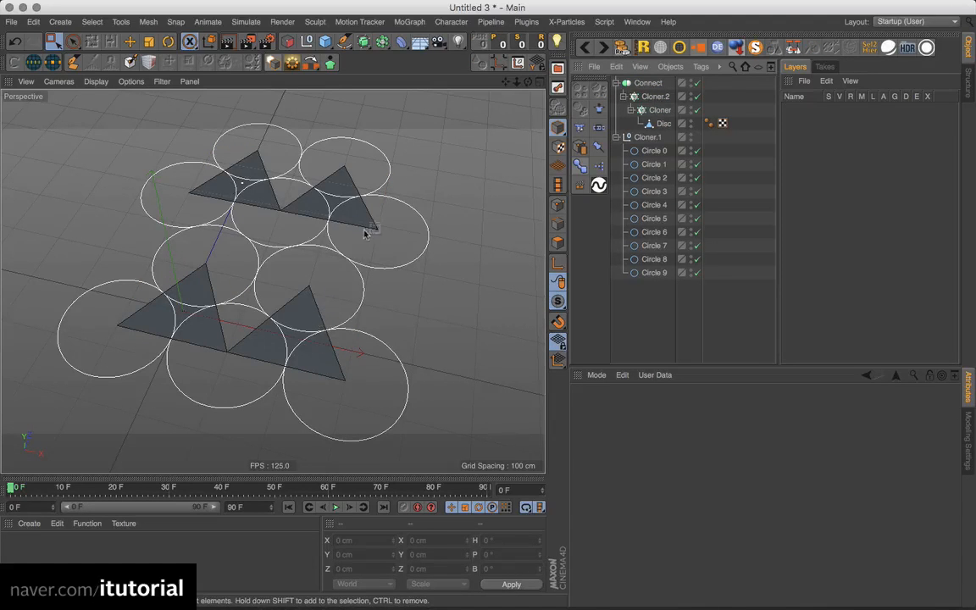
pyautogui.keyDown('alt'); pyautogui.moveTo(362, 227); pyautogui.dragTo(301, 267); pyautogui.keyUp('alt')
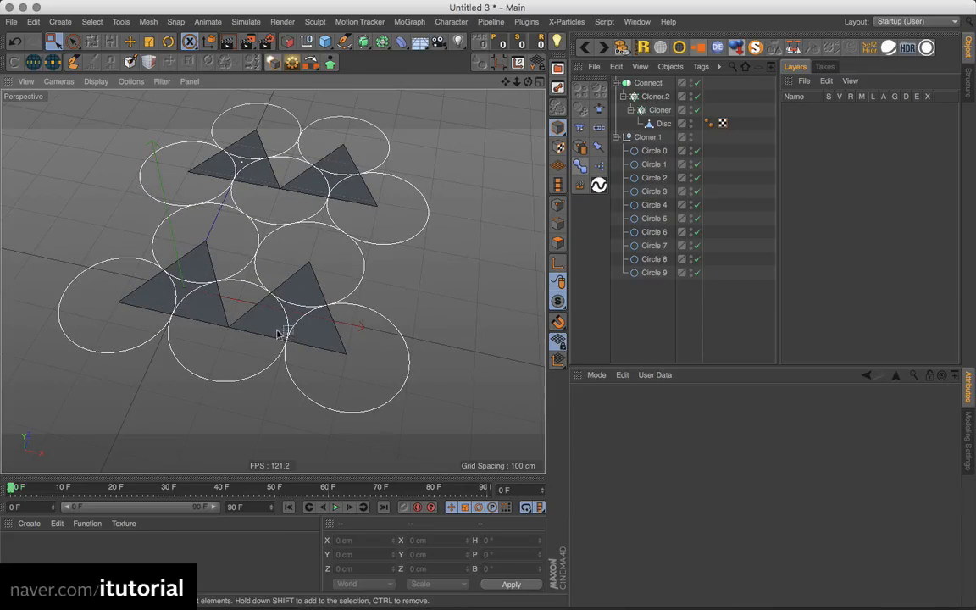